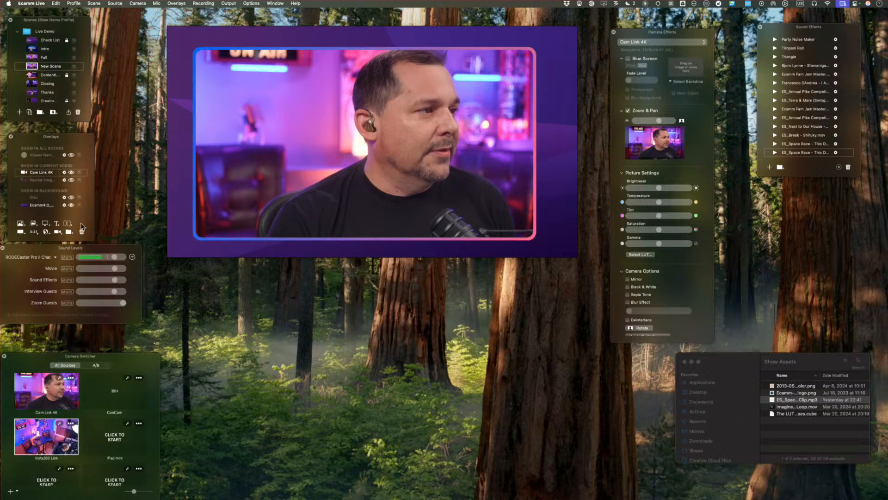
Delete the Cam Link 4K overlay from New Scene and look through the available camera sources.
click(82, 232)
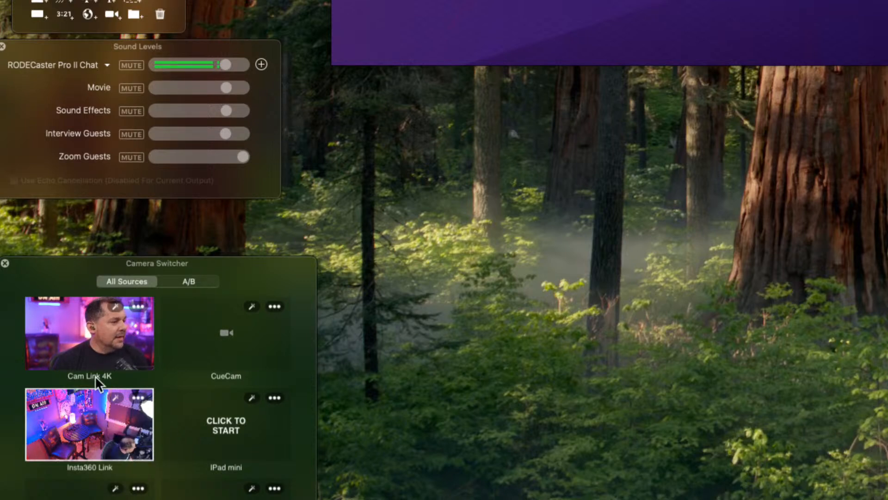
scroll(95, 376, down, 3)
scroll(95, 376, down, 3)
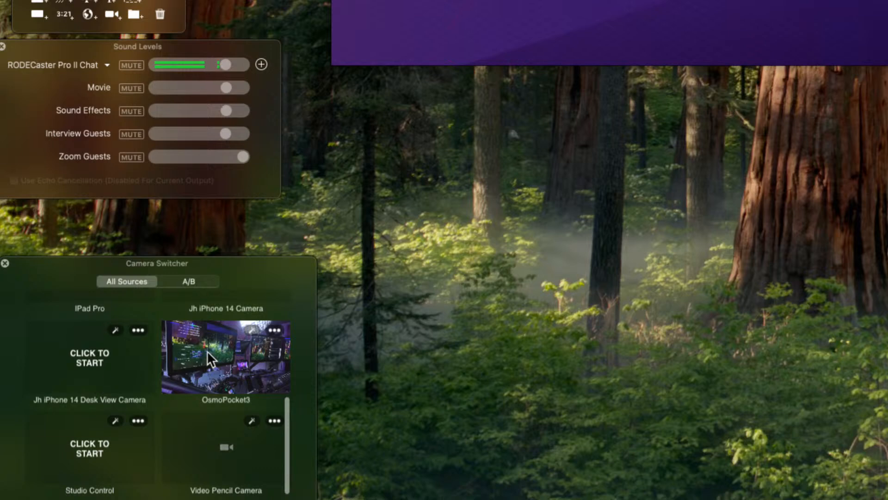
scroll(206, 357, up, 6)
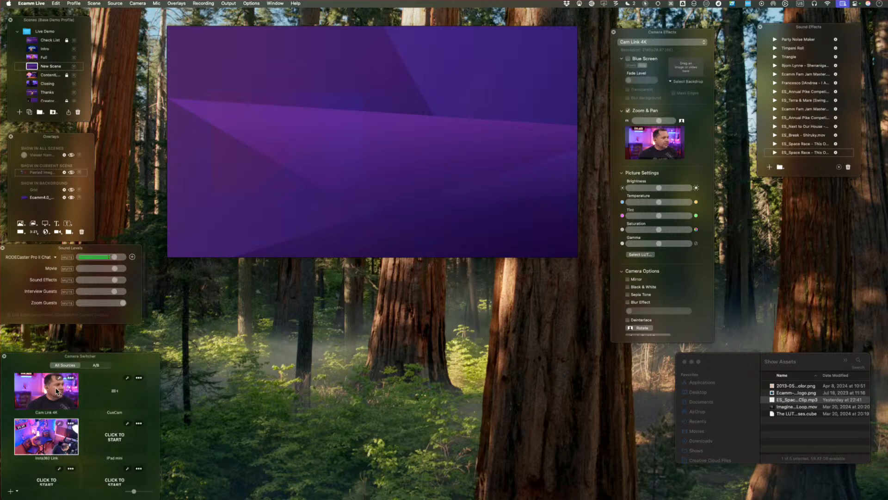
Place the Cam Link 4K camera on the scene as an enlarged overlay and bring its settings into view.
drag(54, 395, 287, 141)
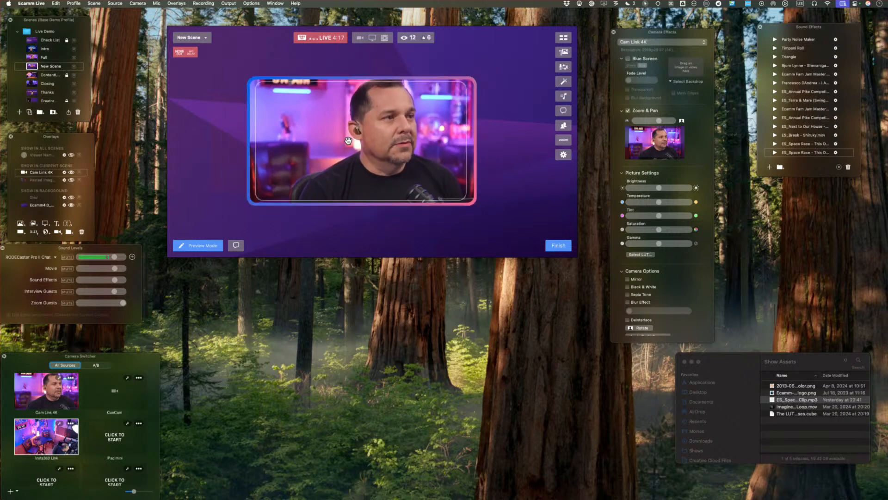
mouse_move(347, 140)
mouse_down()
mouse_move(311, 128)
mouse_move(350, 131)
mouse_up()
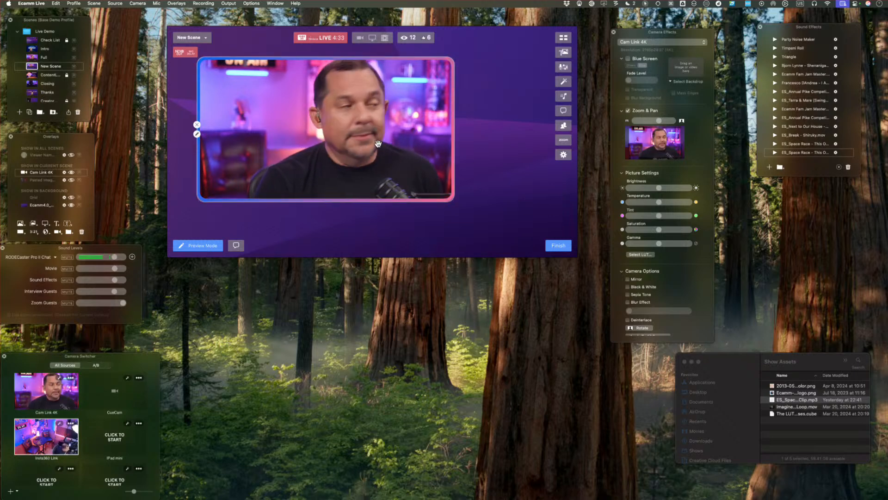
click(197, 135)
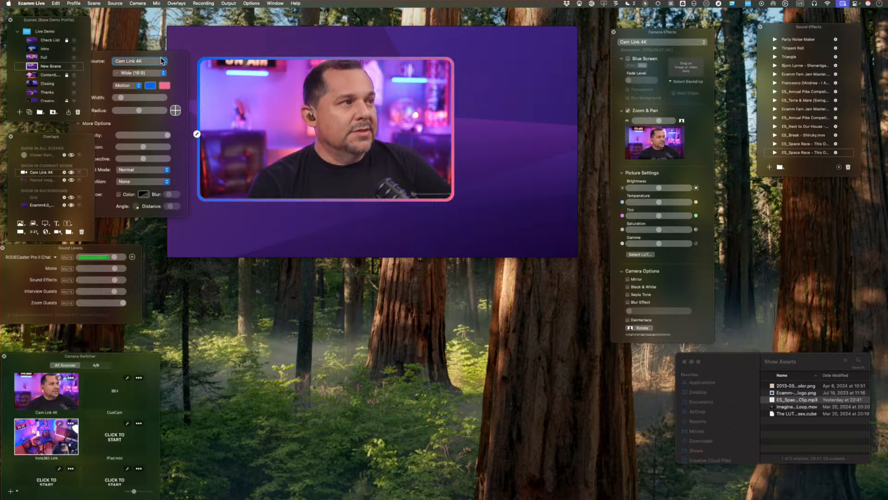
drag(246, 37, 294, 34)
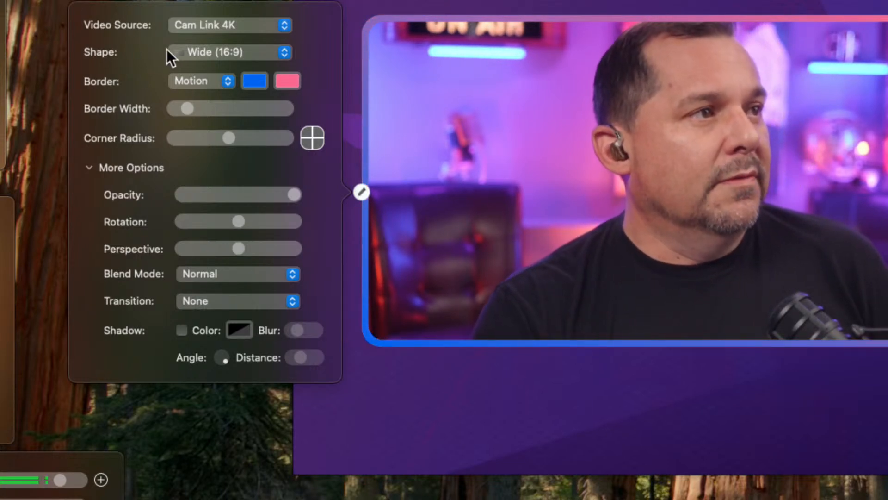
Try the Square and Circle shapes on the Cam Link 4K overlay.
click(194, 50)
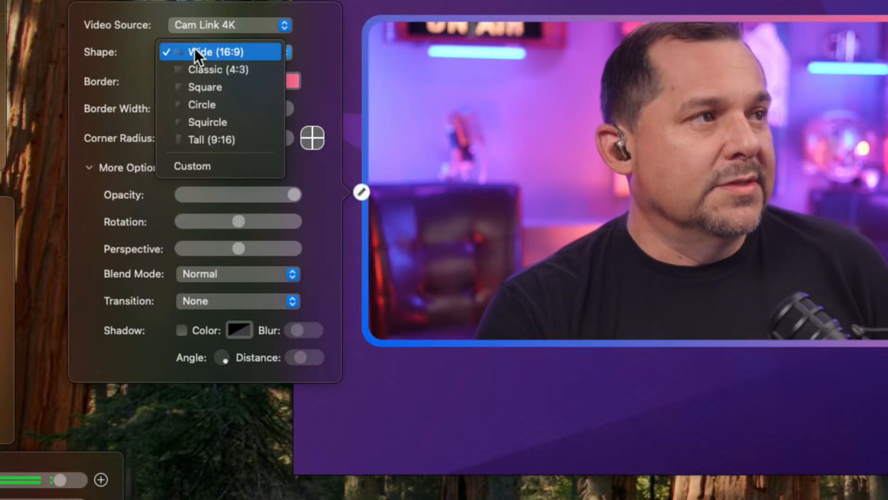
click(201, 86)
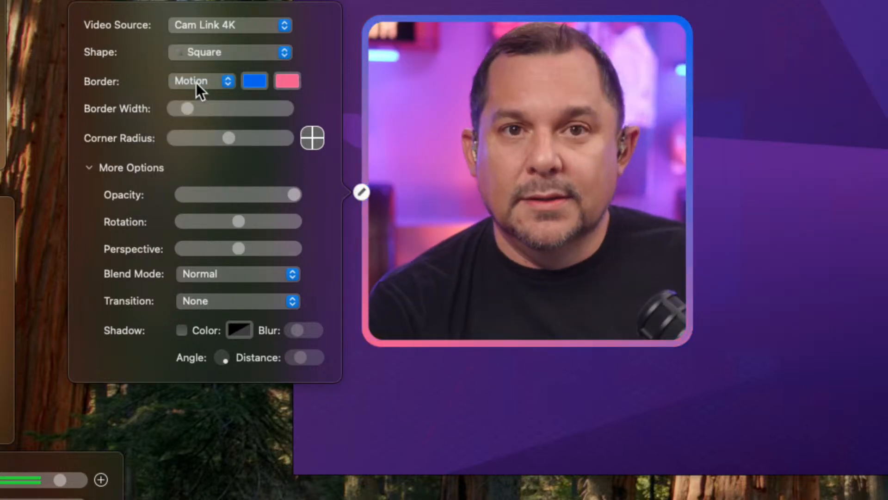
click(199, 54)
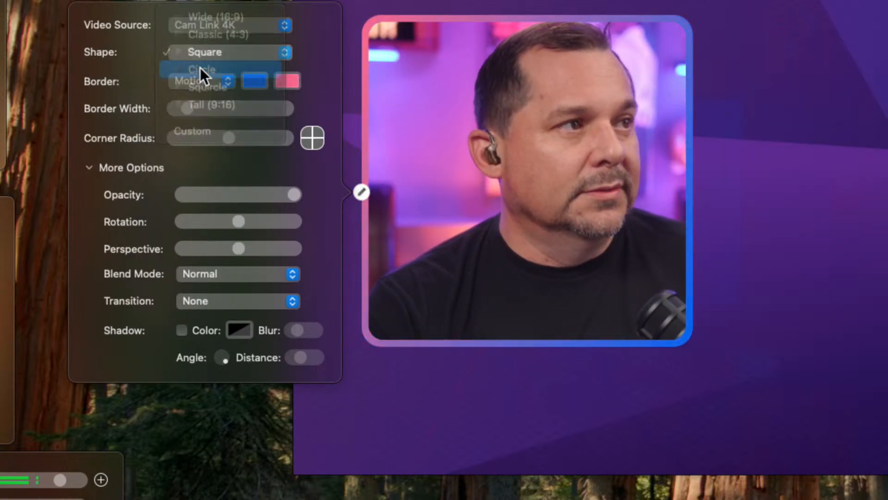
click(200, 68)
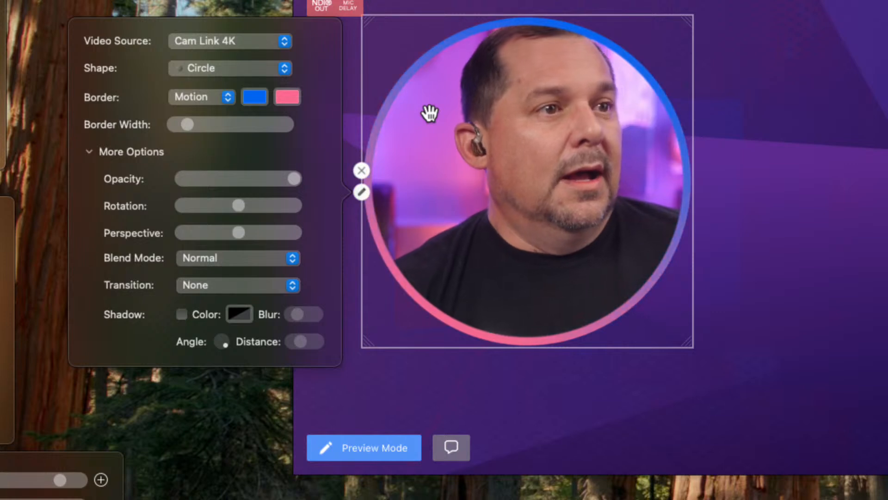
Review the border styles, keeping Motion, and make the camera overlay's border thinner.
click(189, 98)
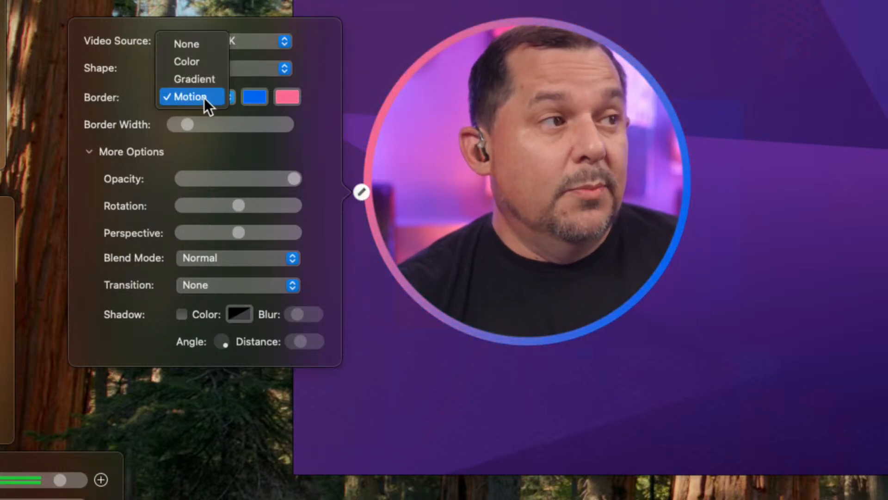
click(129, 89)
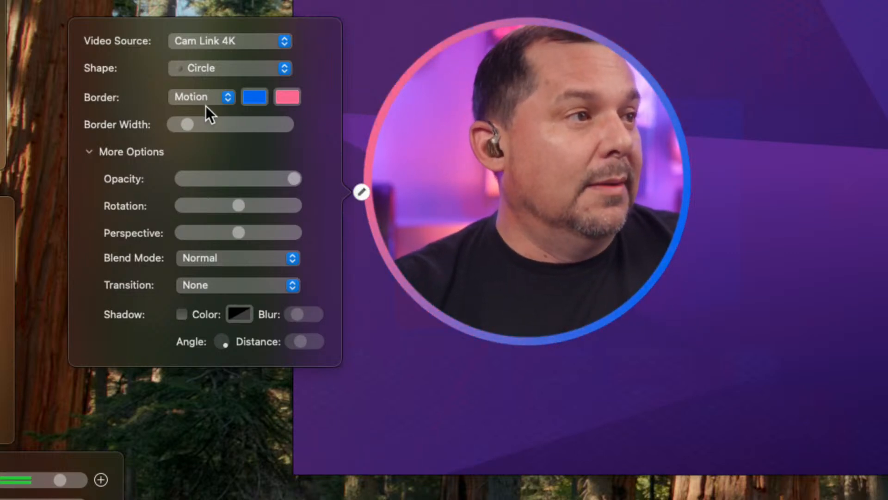
drag(192, 123, 177, 137)
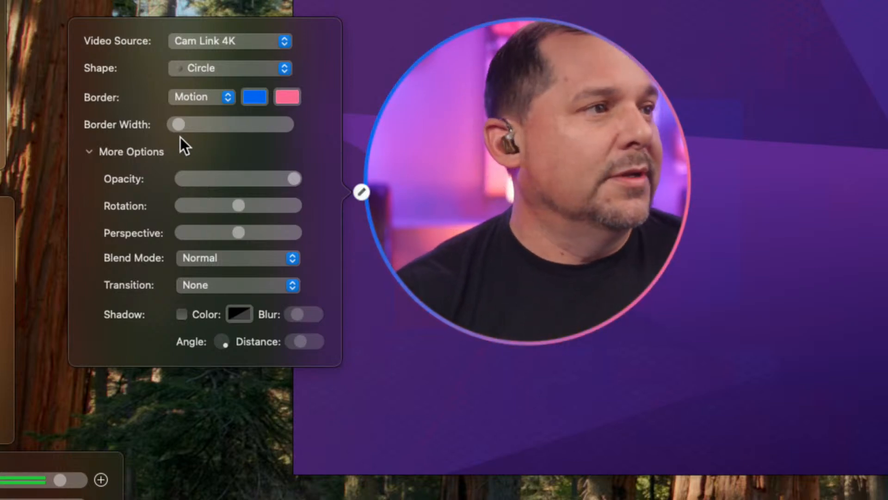
Return the camera overlay's shape to Wide (16:9) and examine its corner radius selector.
click(203, 68)
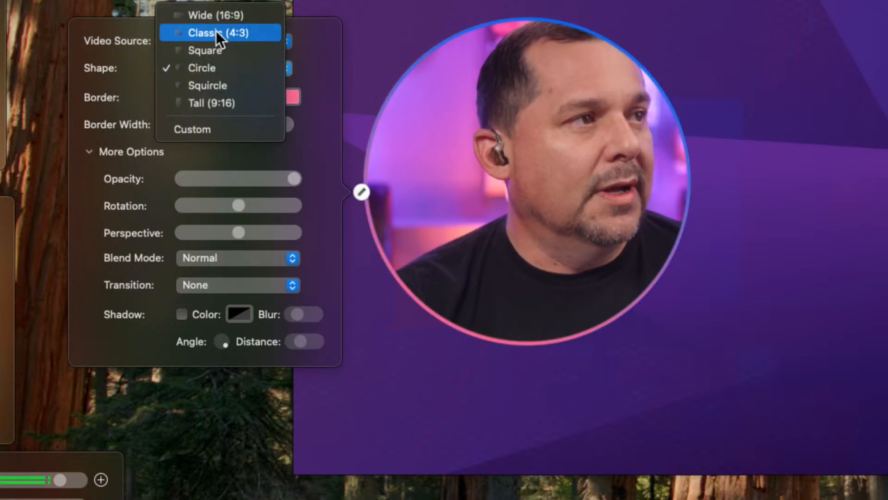
click(218, 17)
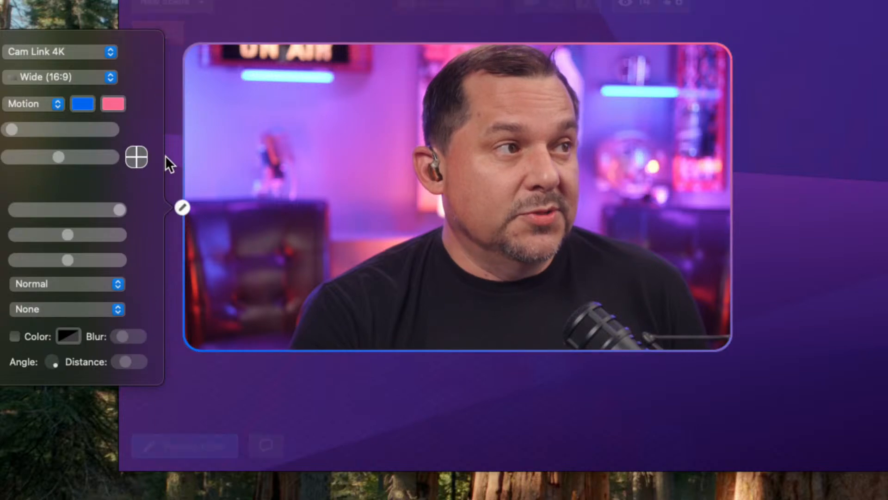
click(134, 163)
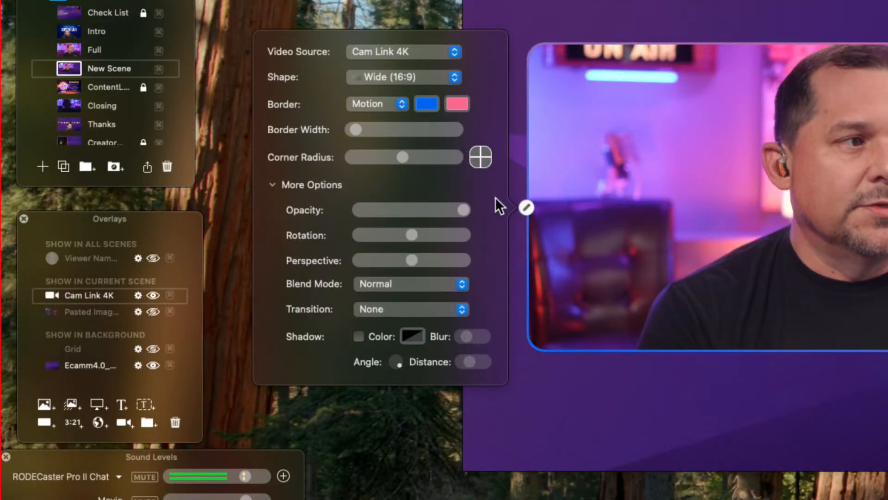
Try the opacity and rotation adjustments on the camera overlay, ending at full opacity and no rotation.
mouse_move(596, 258)
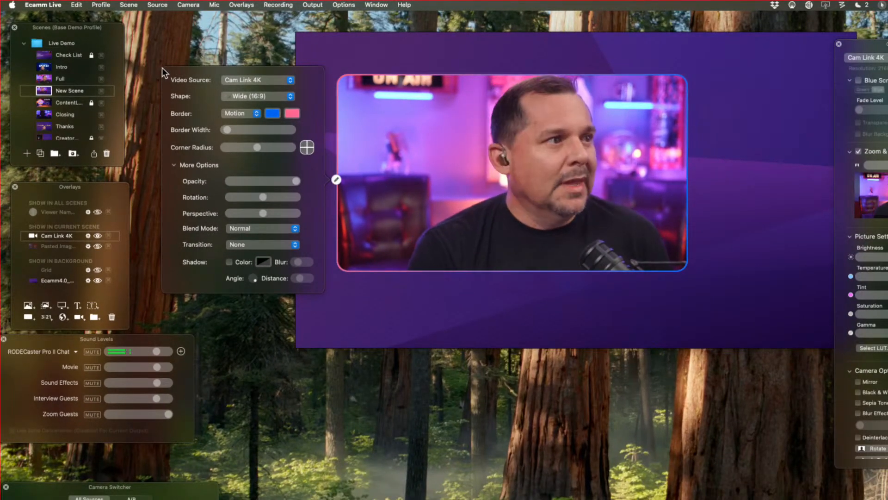
mouse_move(332, 211)
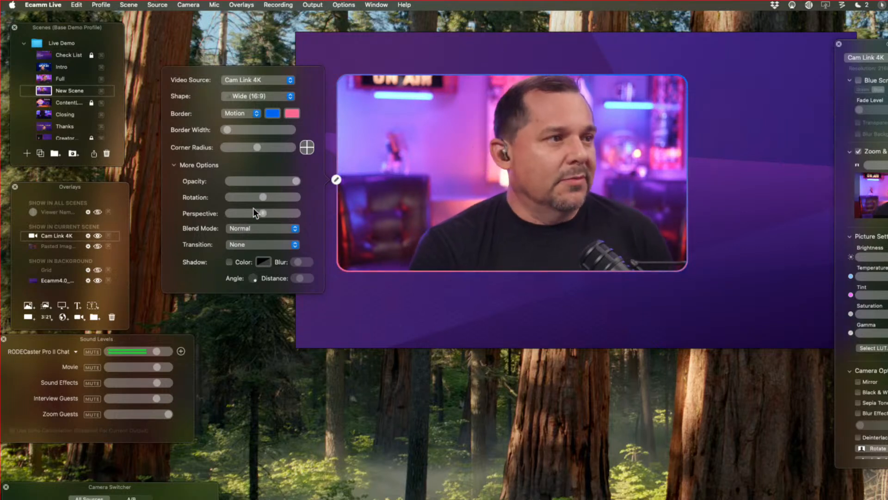
mouse_move(296, 181)
mouse_down()
mouse_move(181, 182)
mouse_move(304, 183)
mouse_up()
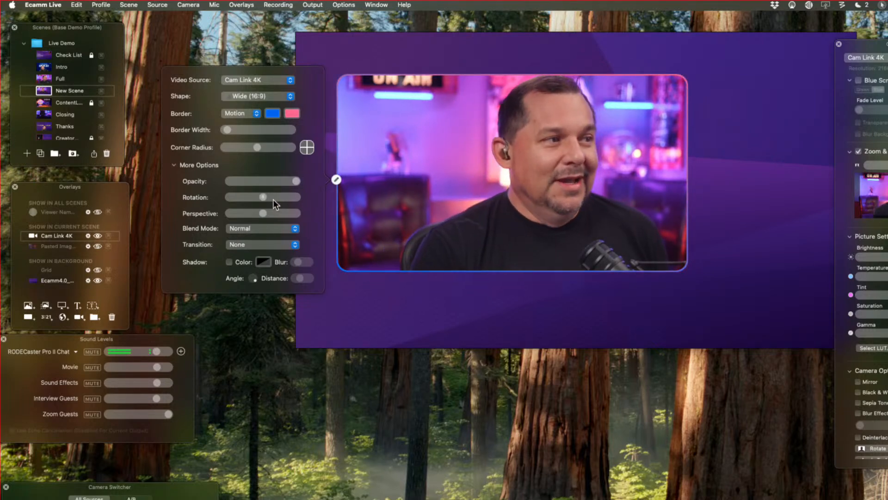
mouse_move(263, 197)
mouse_down()
mouse_move(315, 207)
mouse_move(265, 210)
mouse_up()
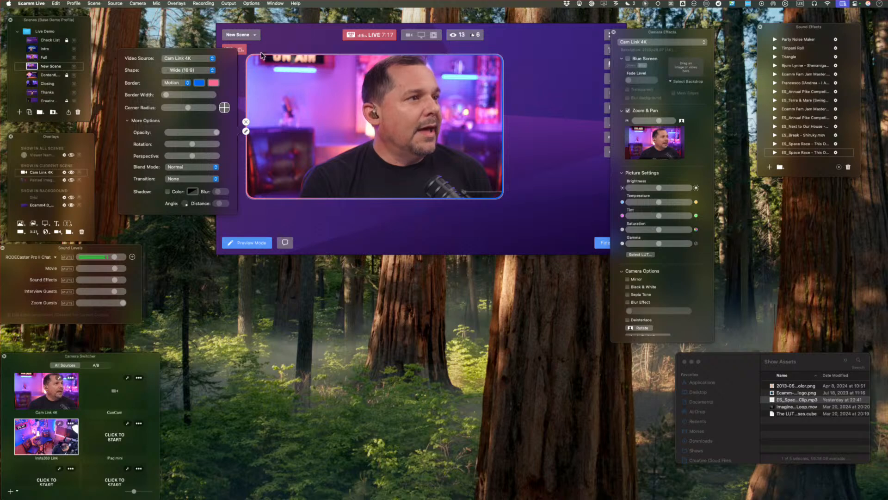
Check the overlay's video source choices, then change its shape to Tall (9:16) and enlarge it.
click(209, 59)
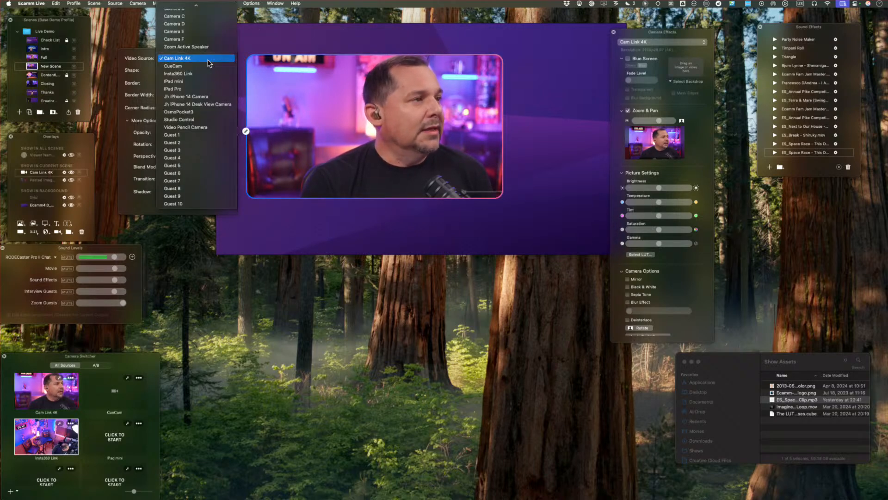
click(115, 46)
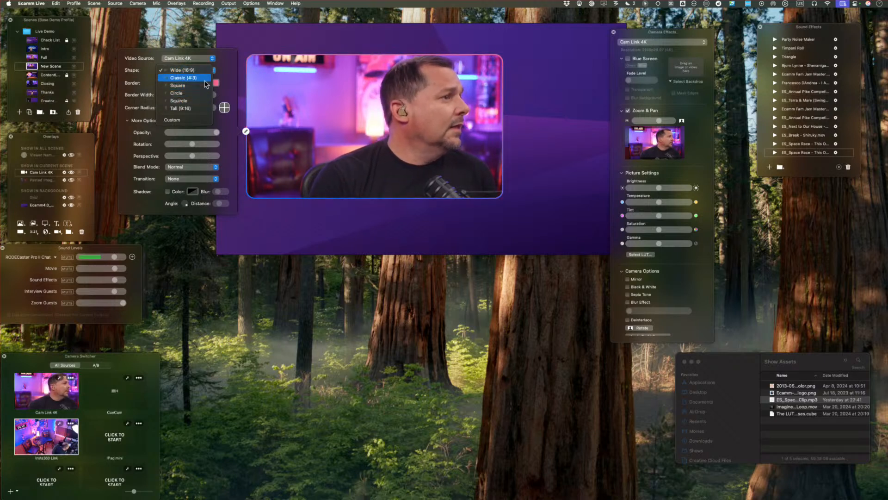
click(199, 109)
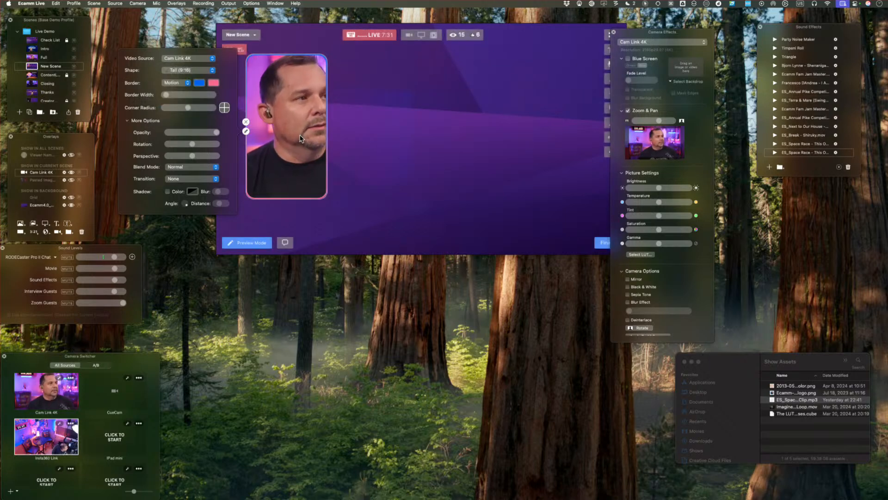
scroll(279, 115, down, 5)
scroll(278, 116, up, 3)
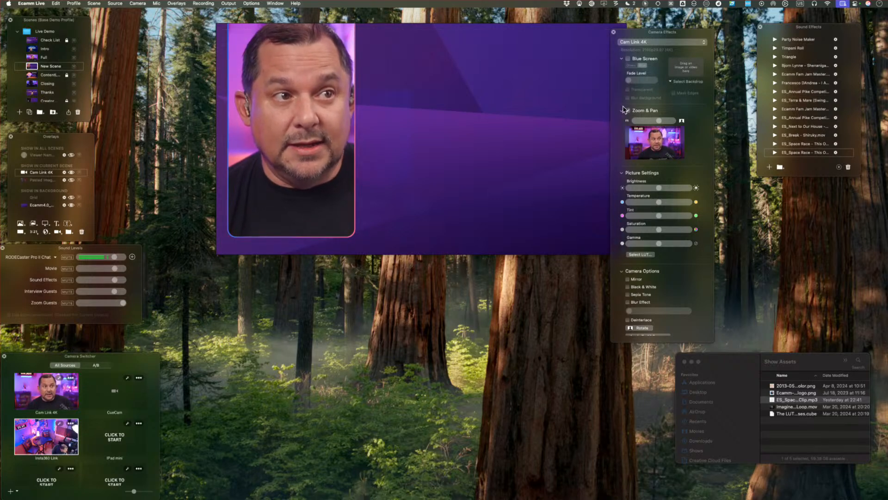
Turn off Zoom & Pan for Cam Link 4K and place a duplicate of the tall overlay beside the original.
click(637, 113)
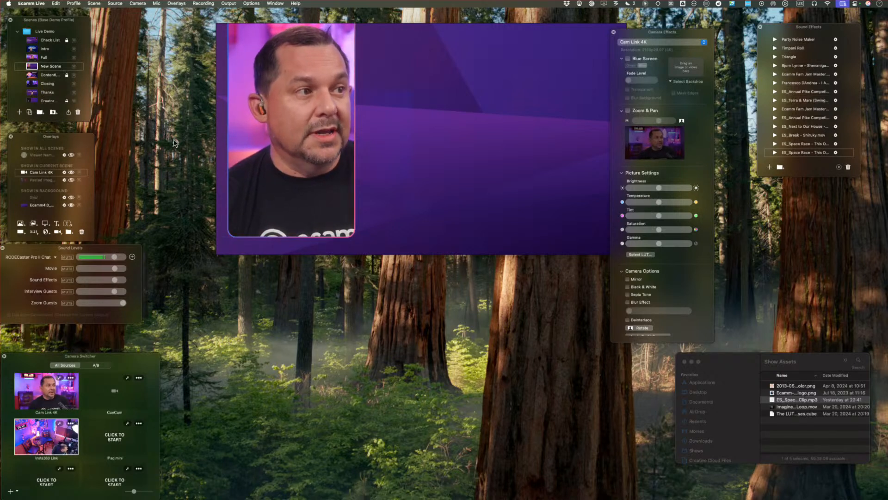
drag(340, 127, 356, 141)
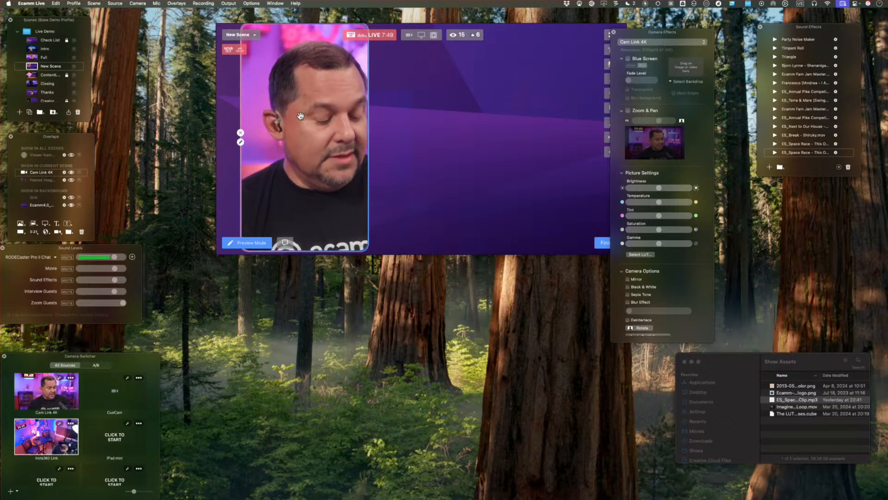
mouse_move(310, 132)
mouse_down()
mouse_move(546, 130)
mouse_move(443, 129)
mouse_move(454, 128)
mouse_up()
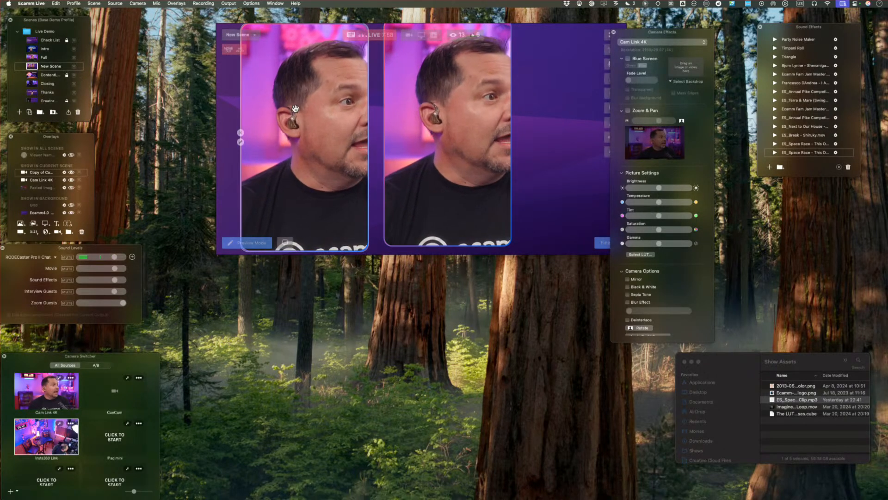
Tilt the two tall camera overlays with Perspective, raising it above centre on the first and lowering it below centre on the second.
click(240, 142)
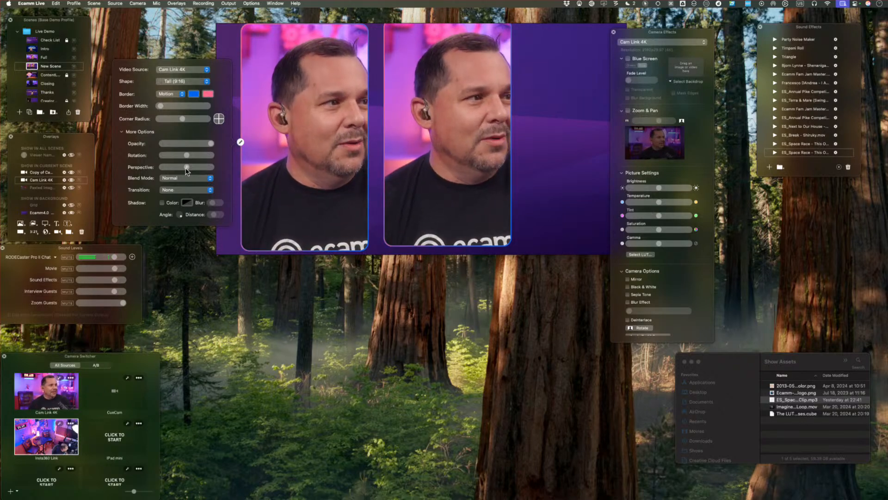
drag(187, 167, 202, 168)
mouse_move(384, 162)
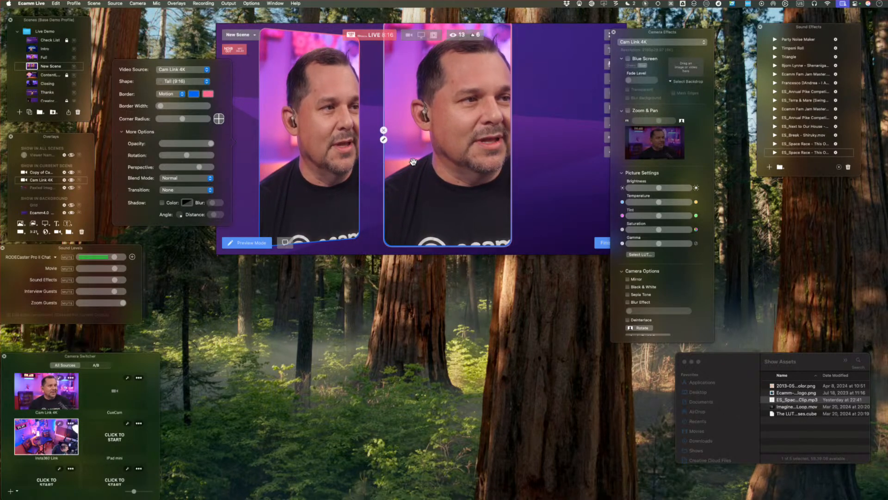
click(383, 140)
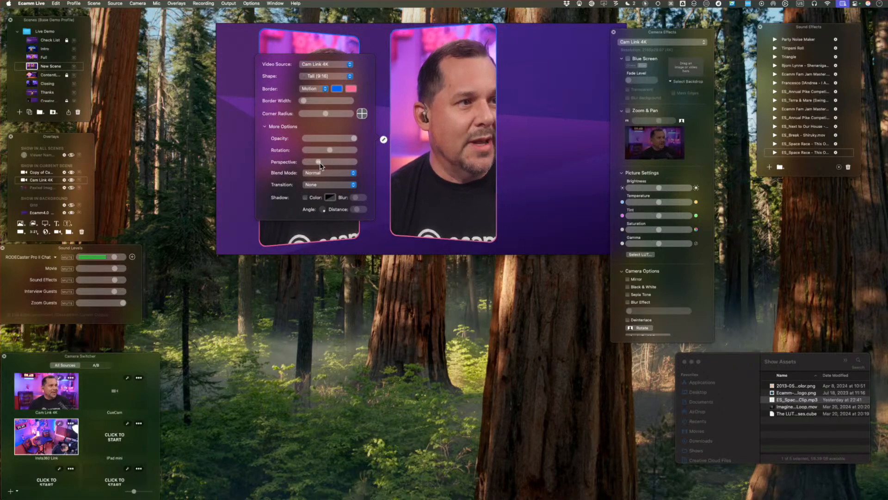
drag(319, 164, 321, 164)
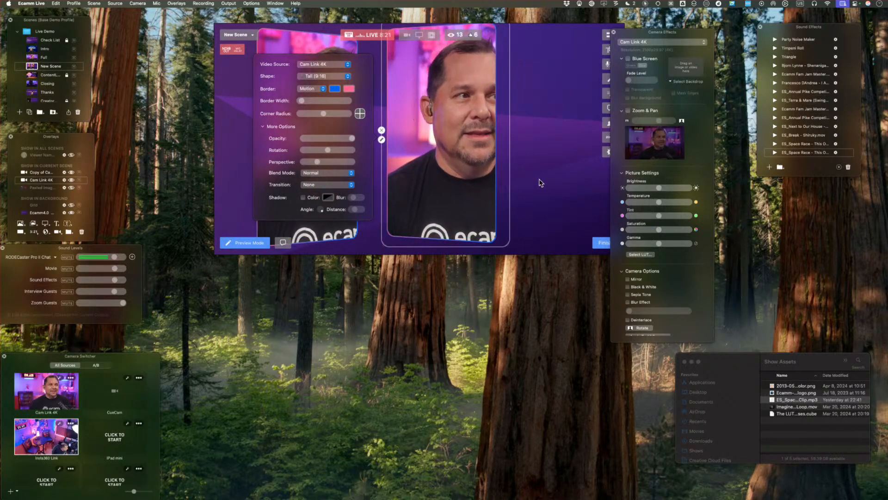
Reset the perspective on both tall camera overlays and hide the duplicate from the scene.
click(382, 152)
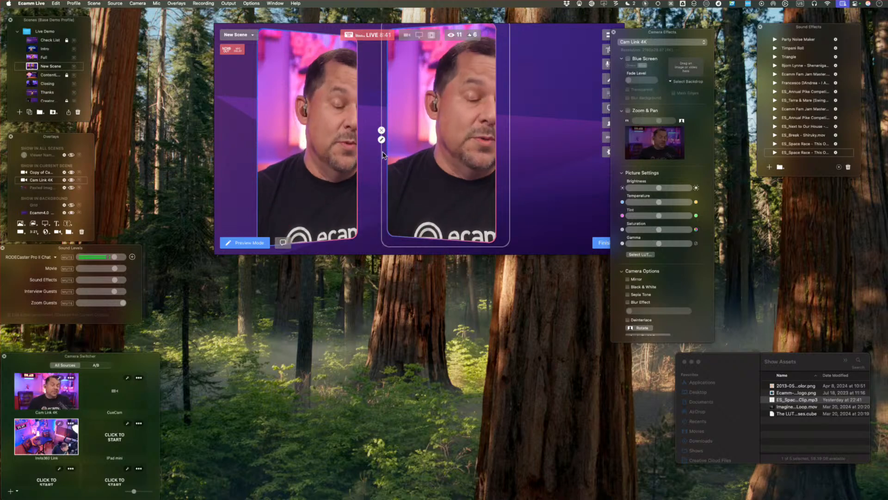
click(419, 151)
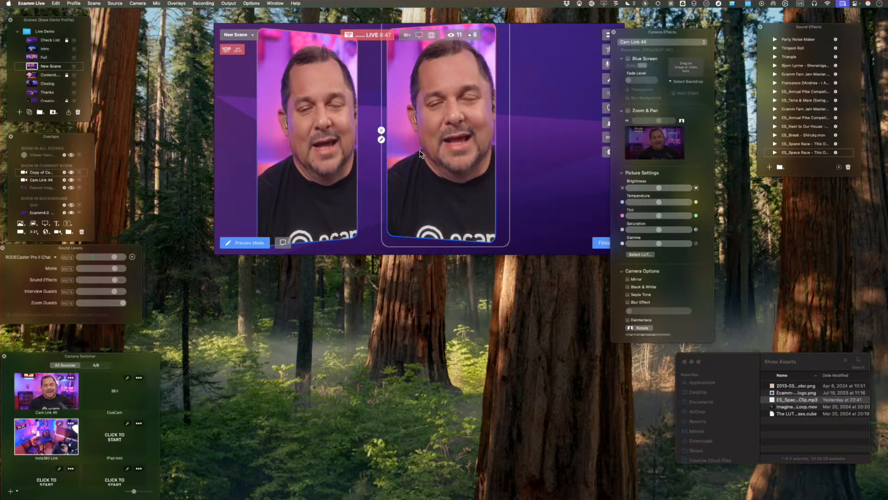
right_click(420, 151)
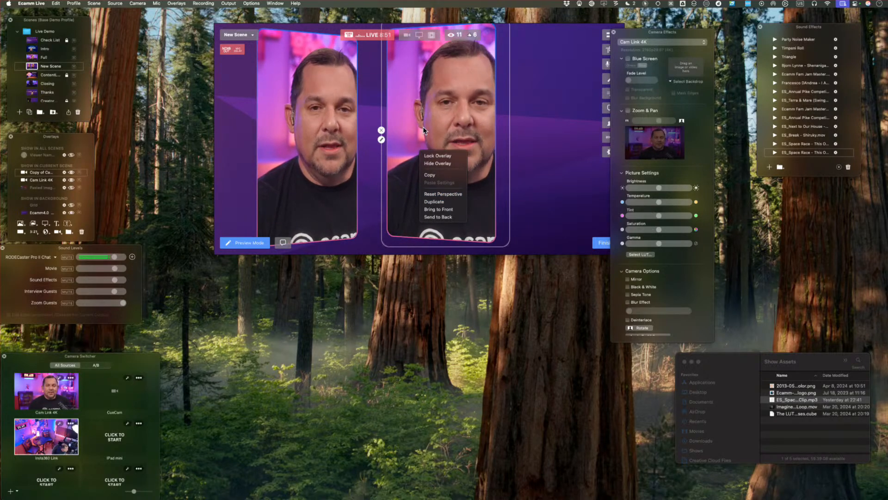
click(441, 194)
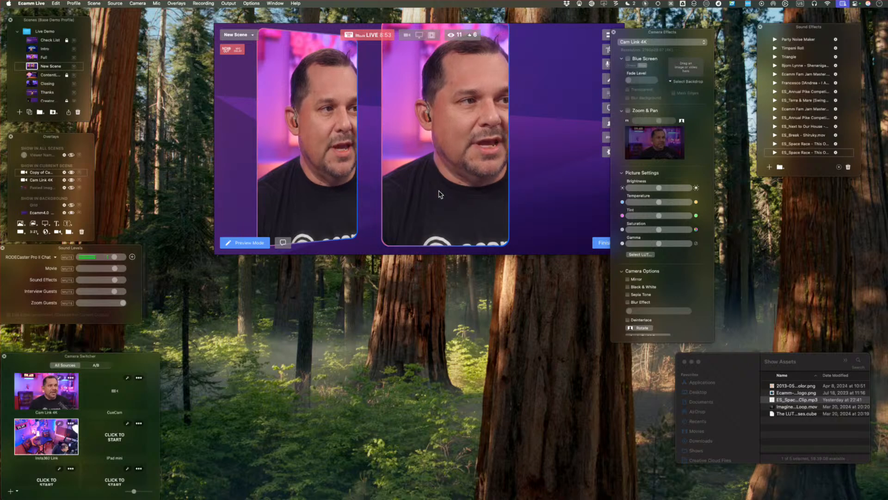
mouse_move(440, 192)
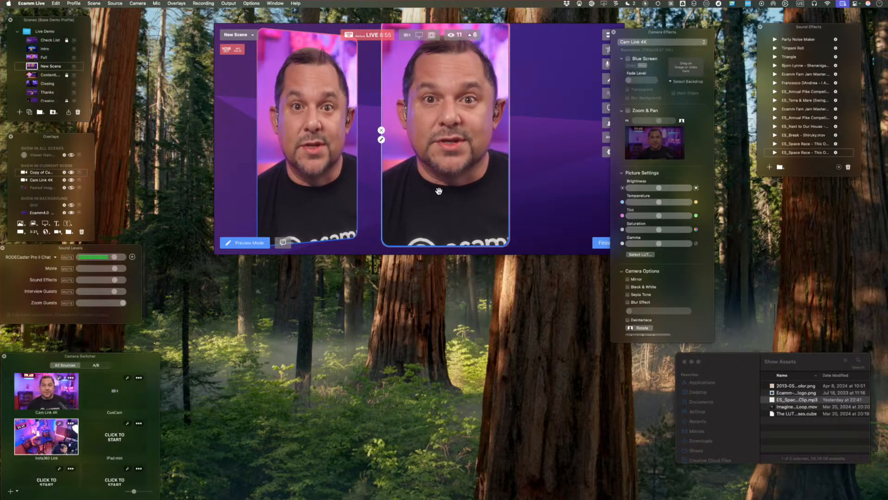
click(380, 130)
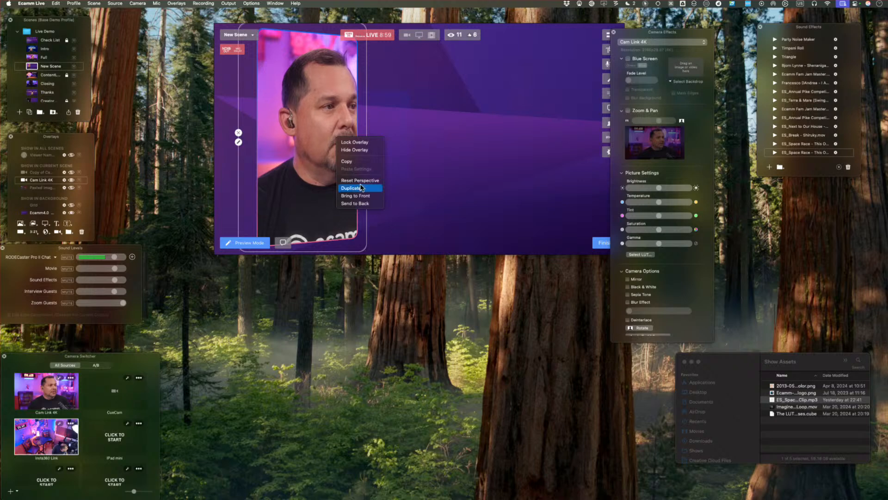
click(361, 181)
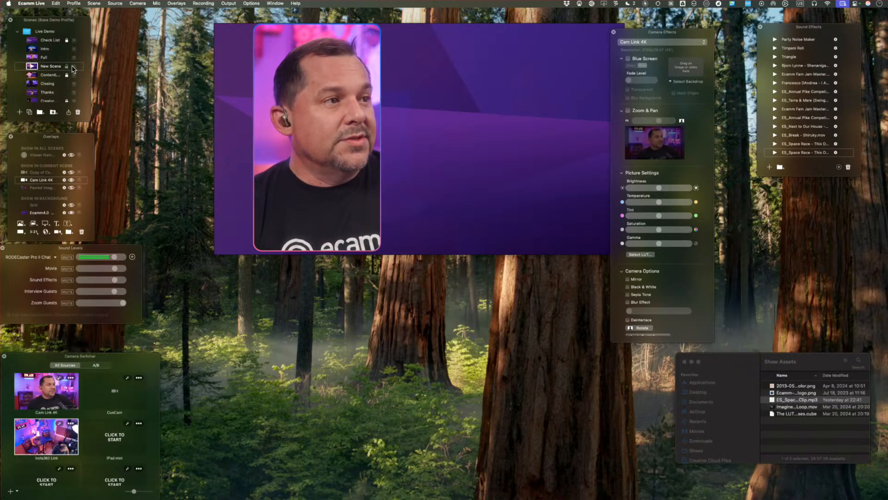
Shrink the remaining tall camera overlay near the scene's left side and delete the hidden duplicate from the overlay list.
drag(338, 123, 294, 117)
scroll(317, 122, up, 3)
scroll(318, 121, down, 6)
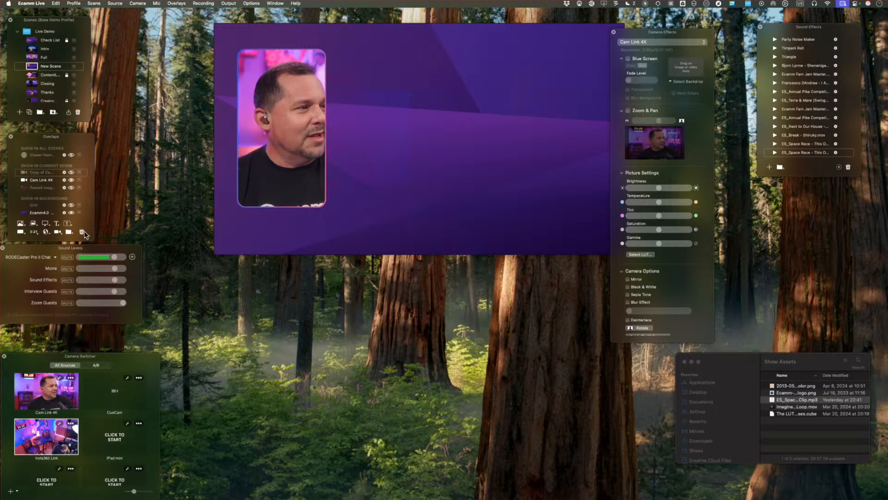
mouse_move(426, 179)
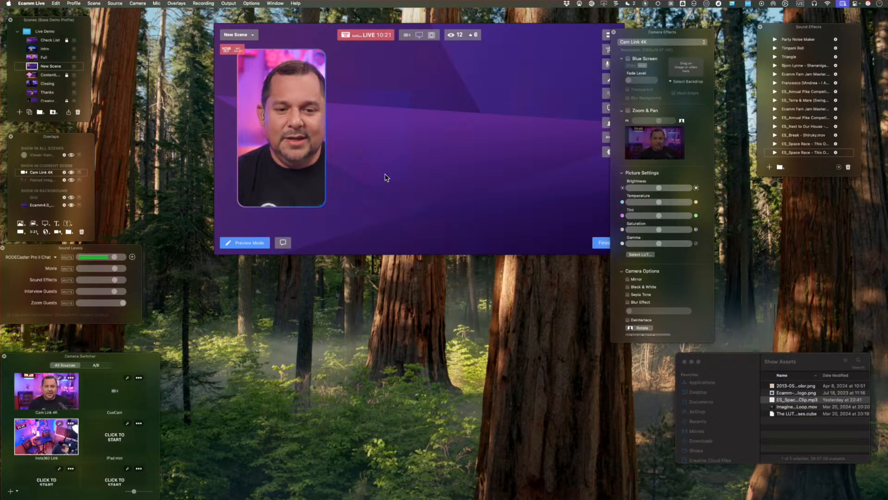
mouse_move(276, 141)
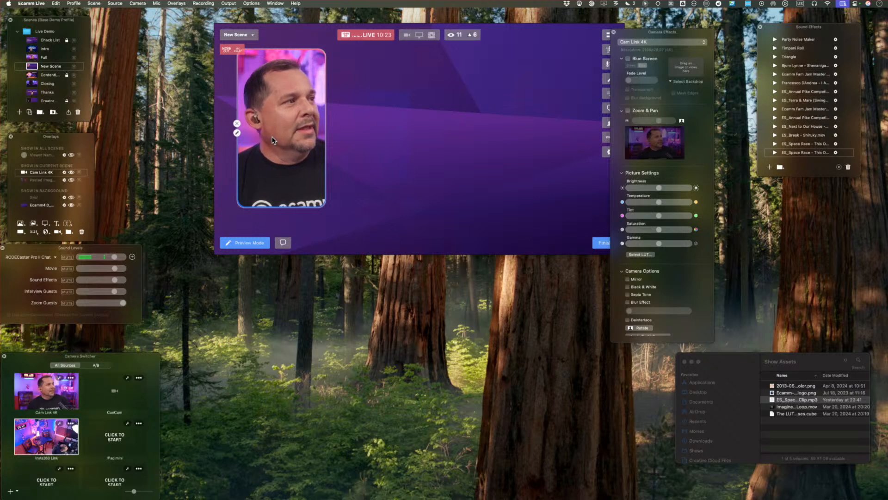
drag(300, 121, 298, 128)
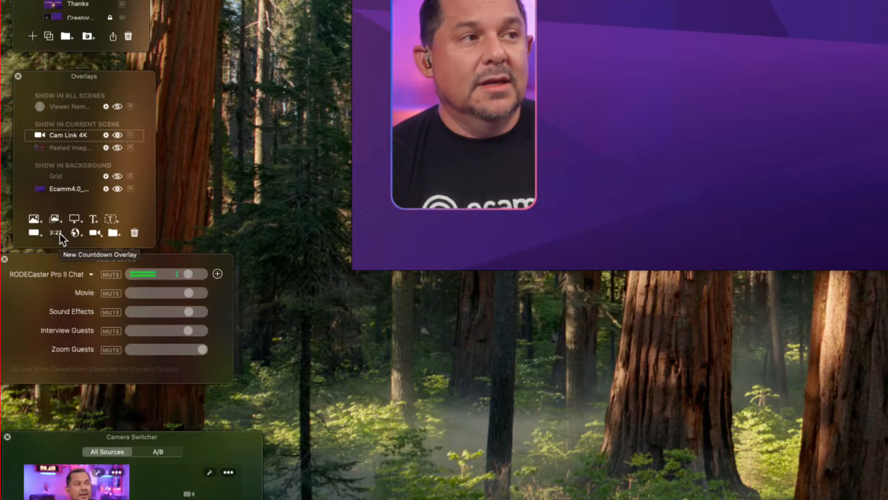
Change the Cam Link 4K overlay's shape to Wide (16:9).
scroll(476, 81, up, 10)
scroll(477, 81, down, 10)
scroll(478, 82, down, 4)
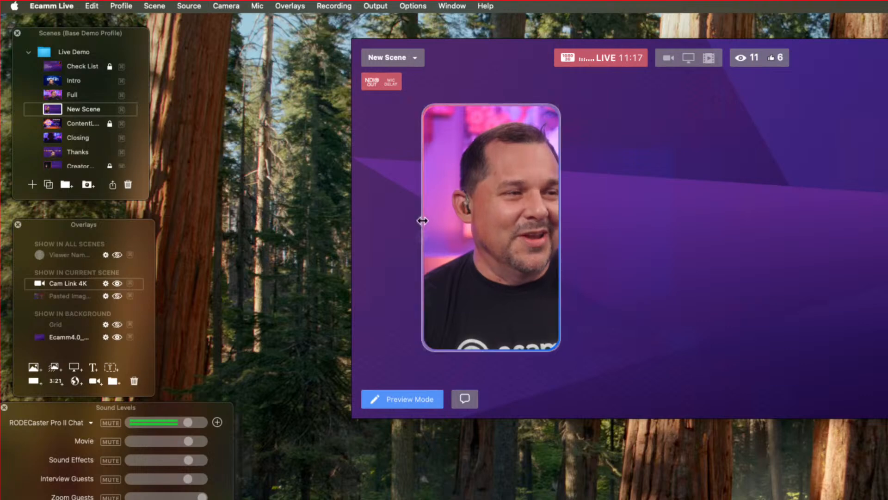
click(422, 236)
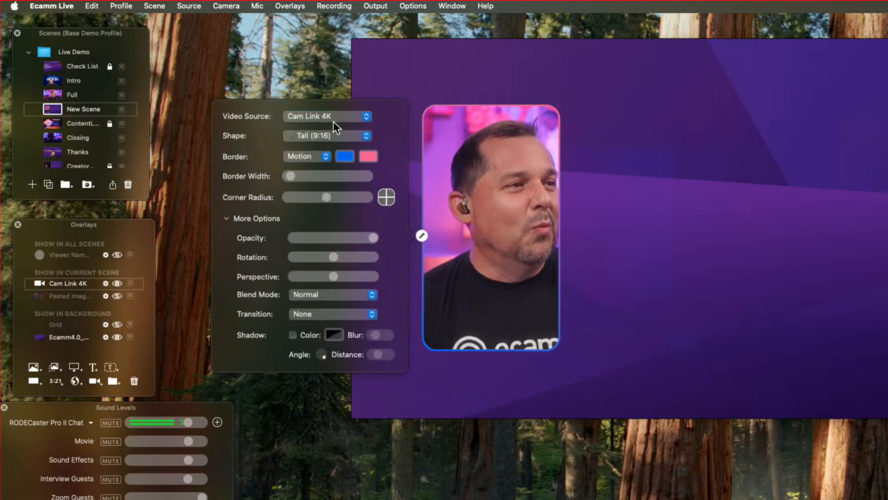
click(332, 134)
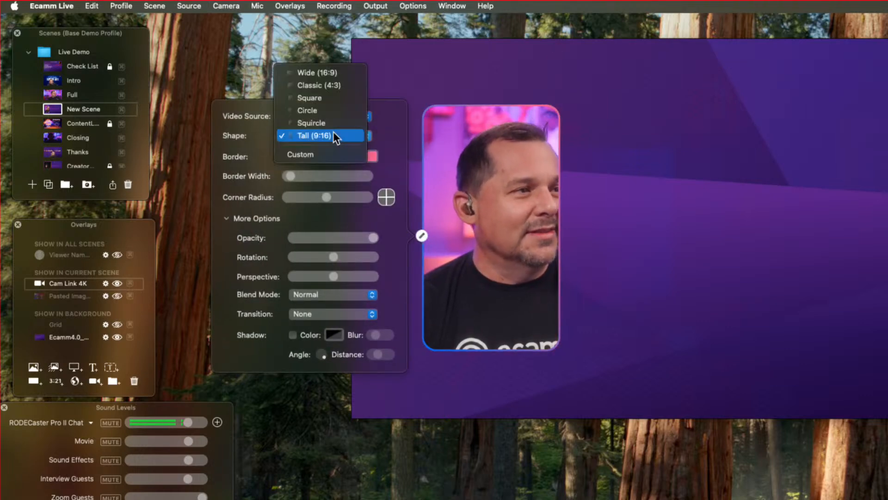
click(346, 73)
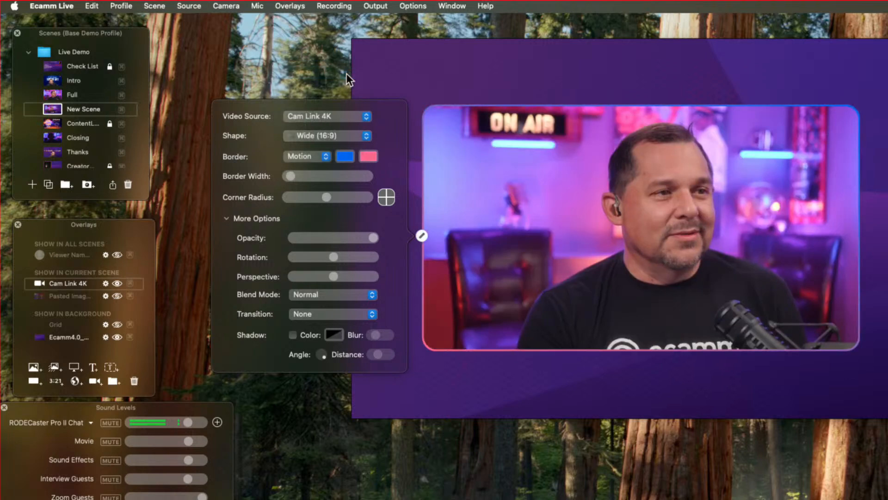
Shrink the wide camera overlay and place it in the upper-left area of the scene.
drag(681, 273, 648, 273)
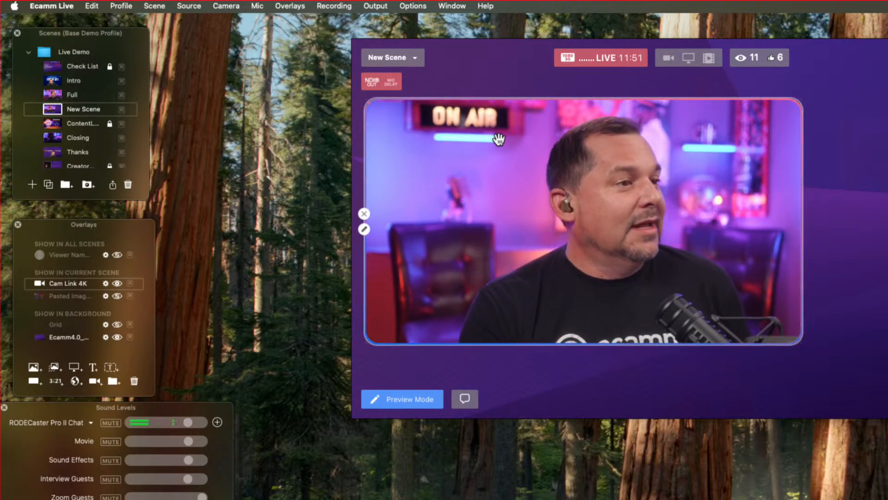
drag(476, 167, 477, 140)
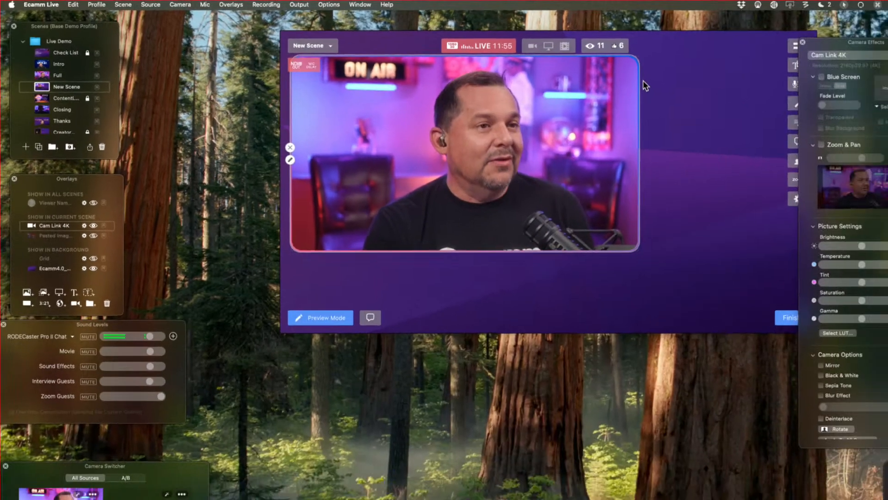
scroll(580, 149, up, 3)
scroll(580, 149, down, 8)
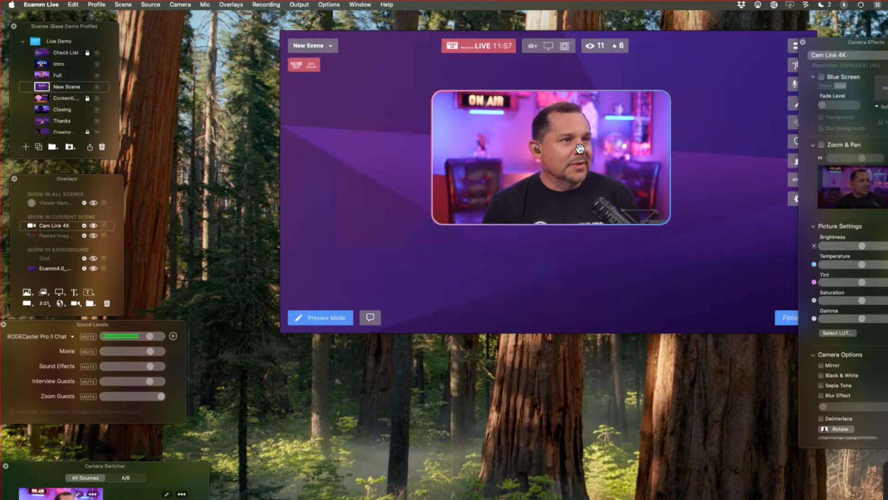
drag(579, 147, 412, 118)
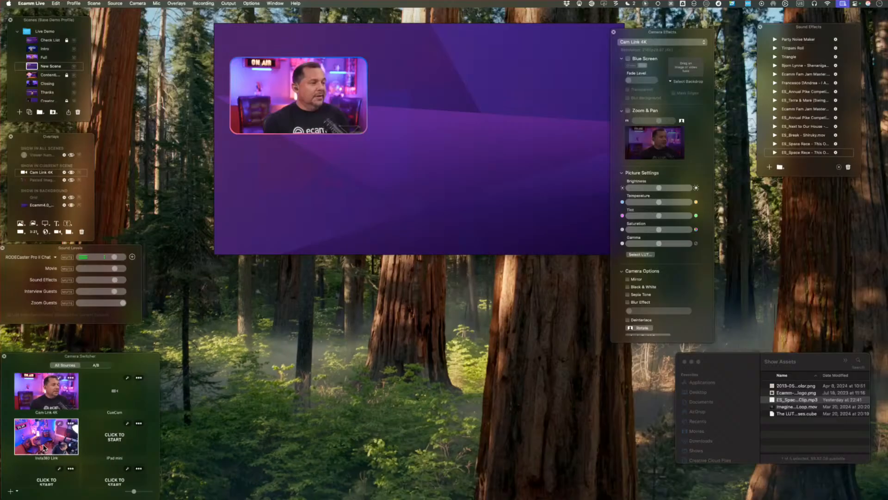
Add the Insta360 Link camera to the scene as an overlay and hide it.
drag(44, 447, 448, 147)
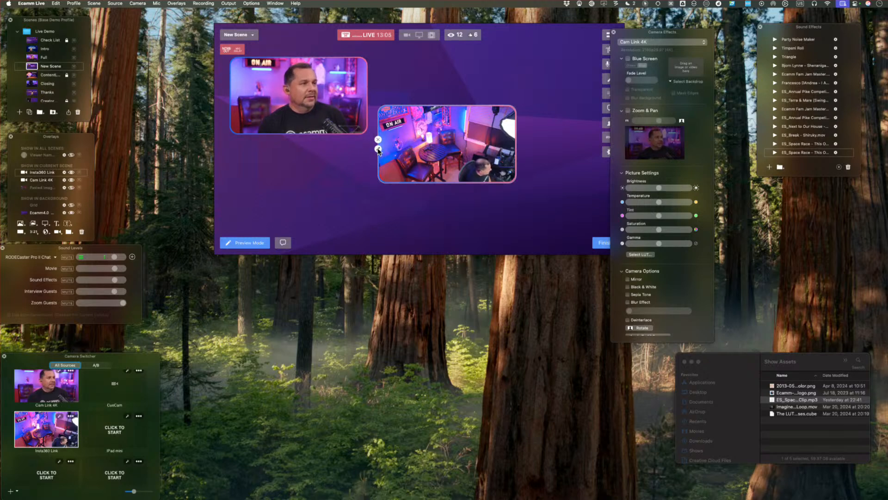
click(377, 140)
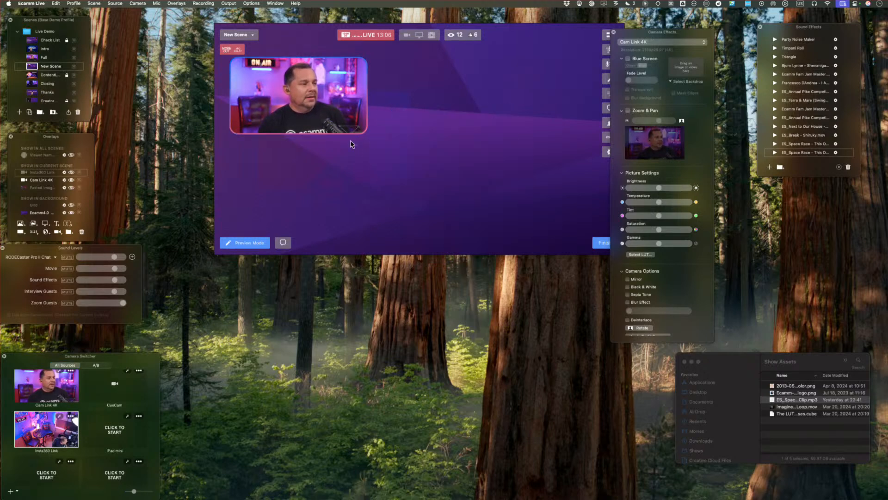
Add a rectangle overlay, shrink it near the middle of the scene, and check its available shape choices.
click(21, 232)
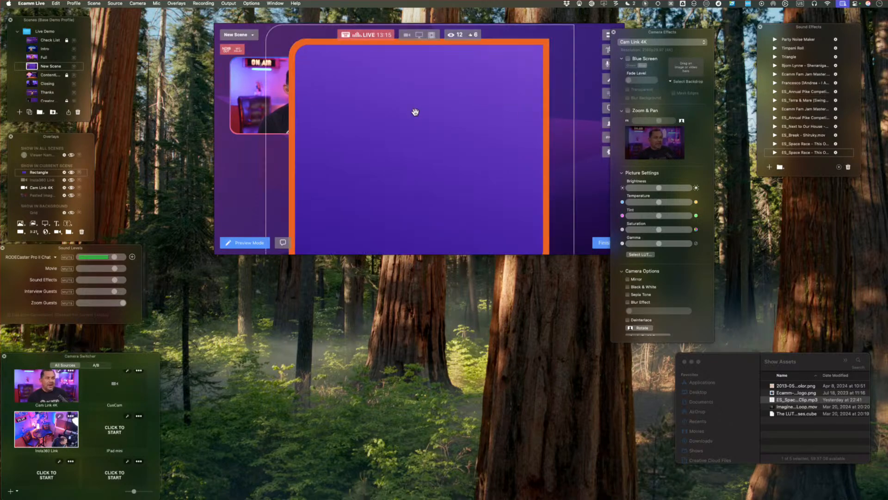
drag(412, 113, 424, 139)
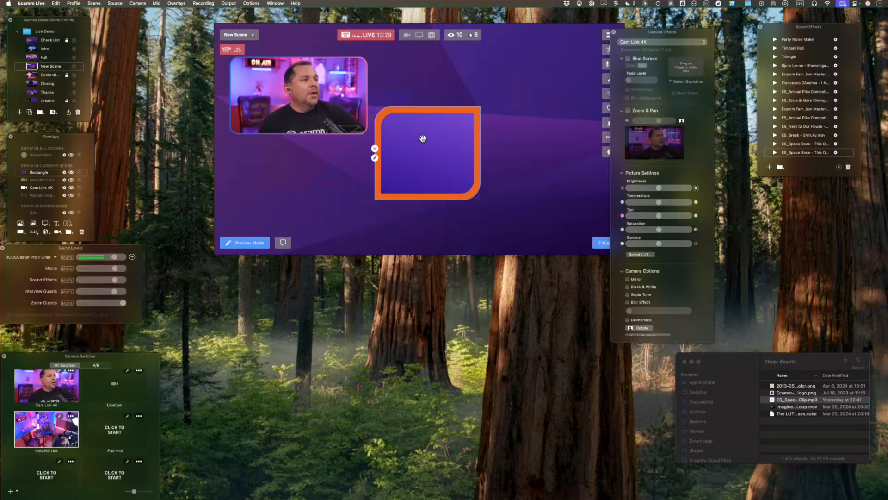
click(375, 158)
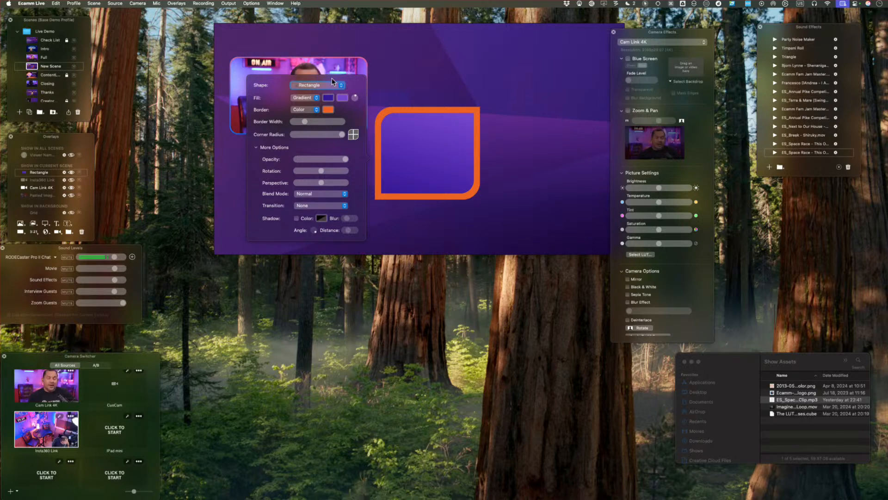
click(331, 81)
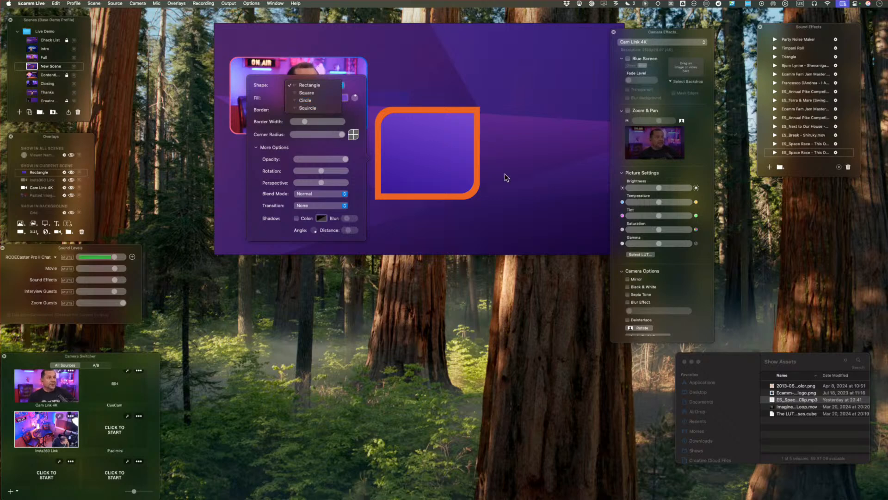
click(424, 140)
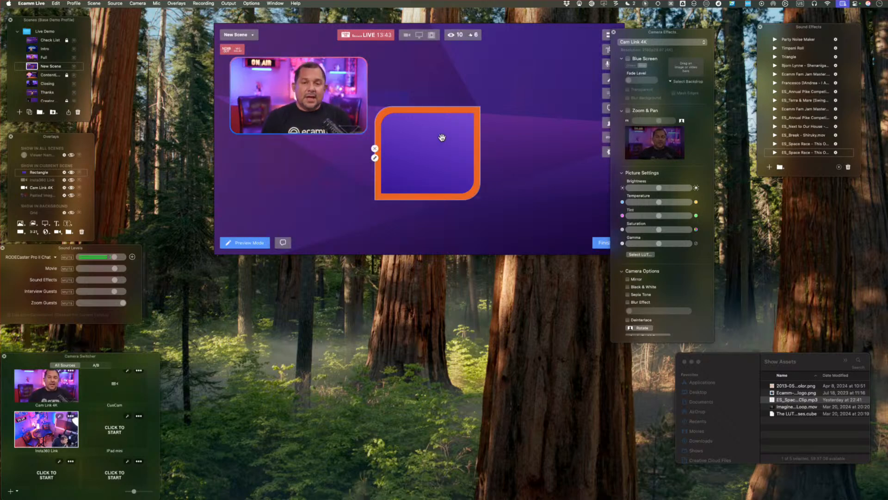
Stretch the rectangle into a large wide panel in the lower-right of the scene, overlapping the camera overlay's corner.
drag(441, 137, 355, 146)
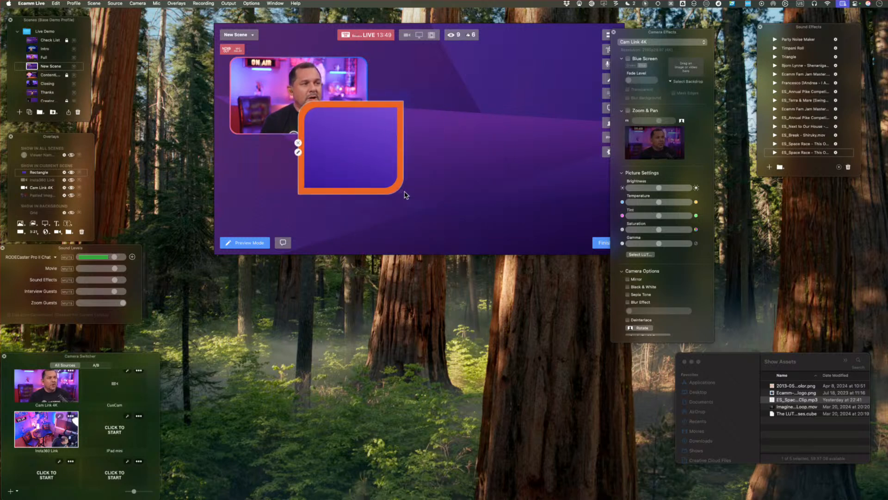
drag(401, 192, 568, 239)
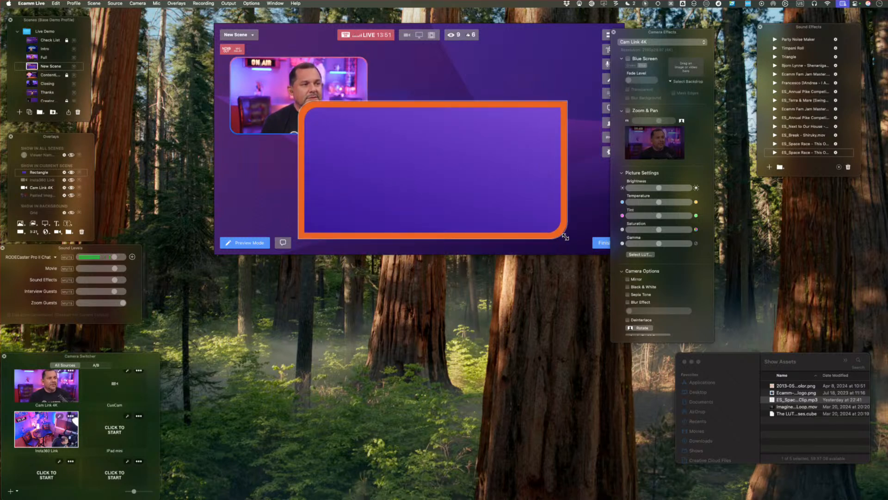
drag(454, 173, 469, 175)
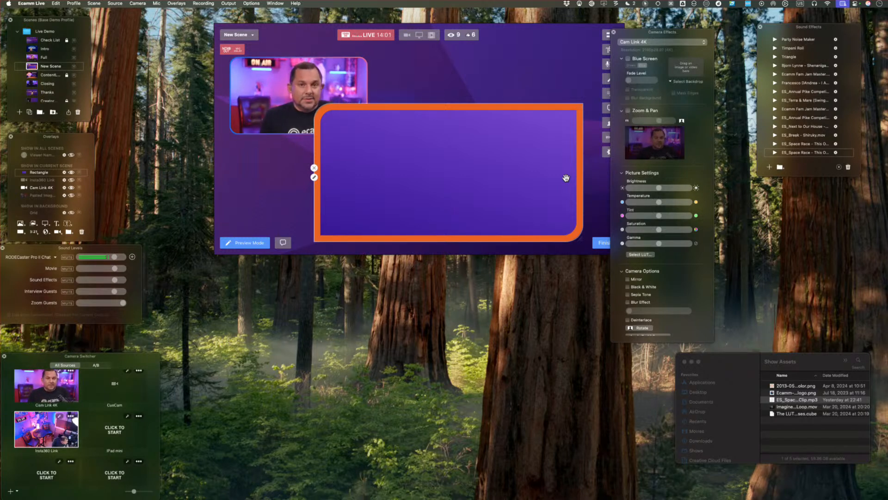
Bring the Cam Link 4K overlay in front of the rectangle and move it closer to the scene's upper-left corner.
right_click(287, 87)
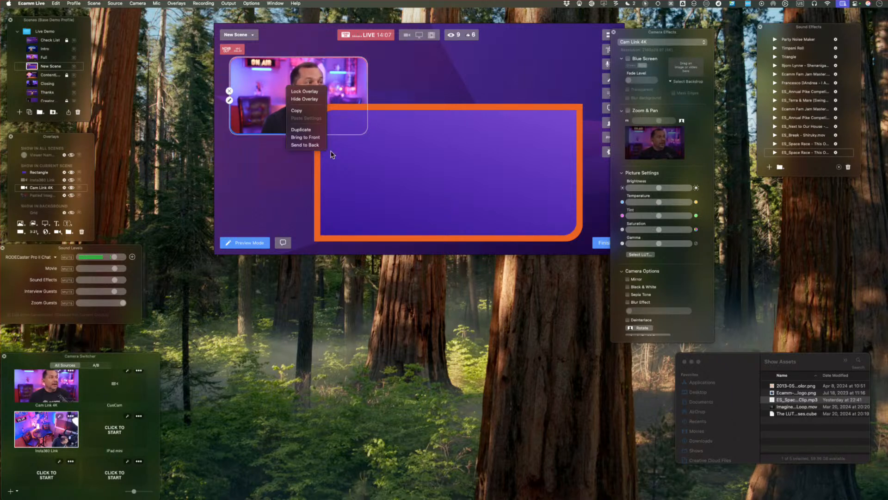
click(314, 137)
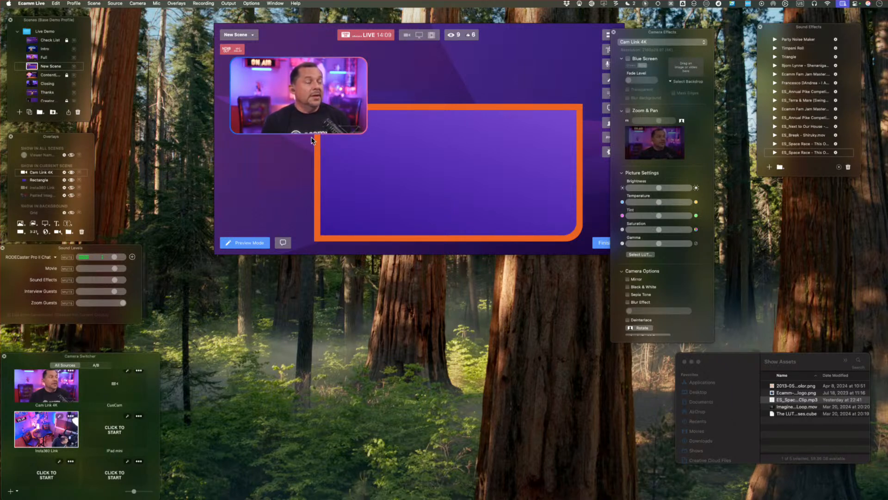
drag(286, 114, 280, 102)
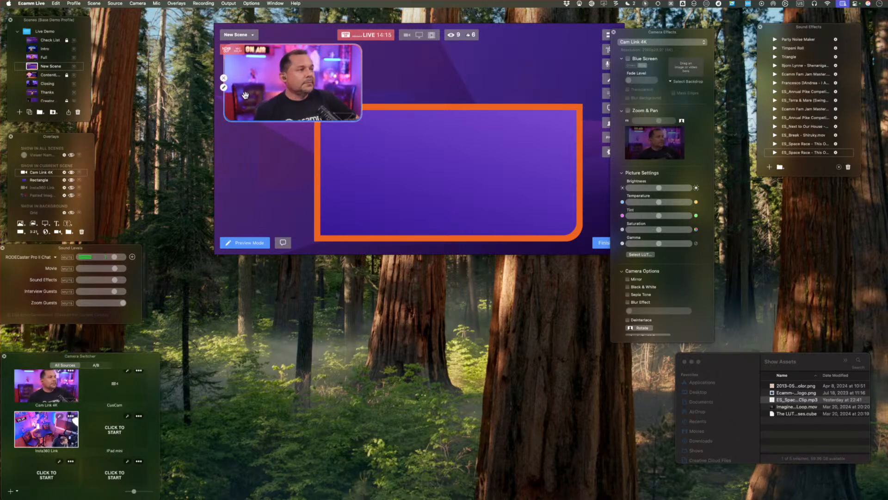
Turn on the shadow for the Cam Link 4K overlay.
click(223, 87)
click(146, 156)
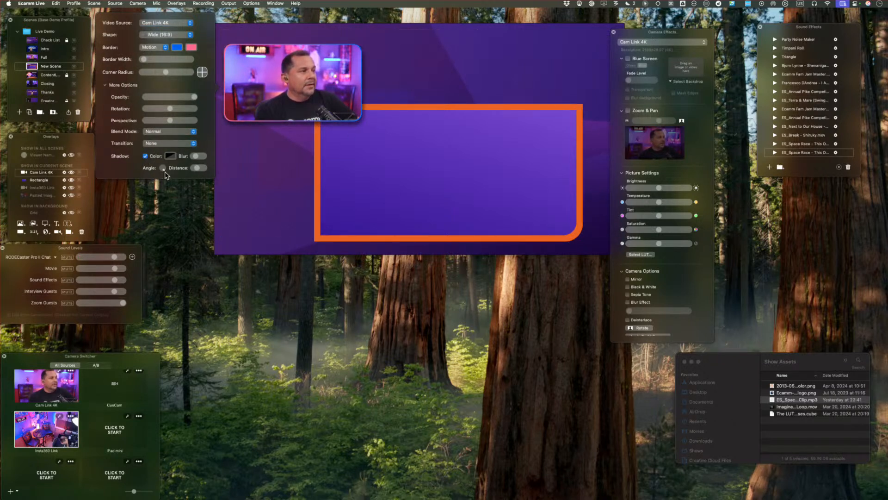
click(169, 207)
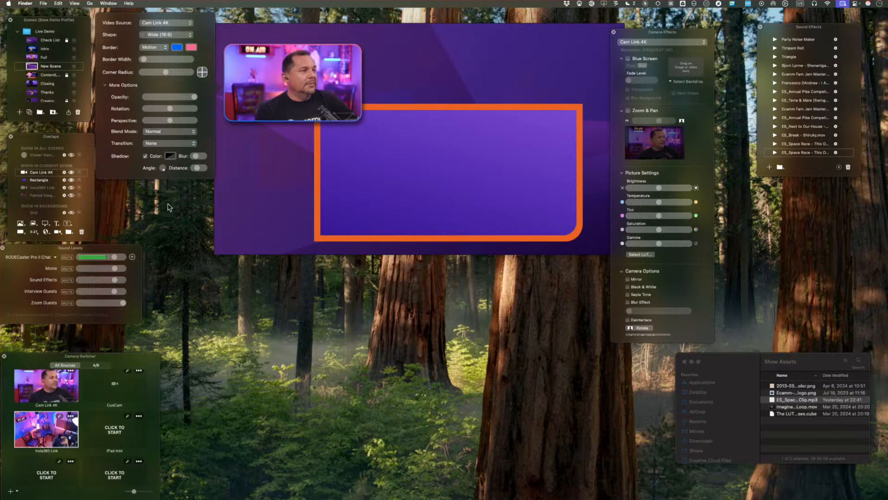
mouse_move(453, 214)
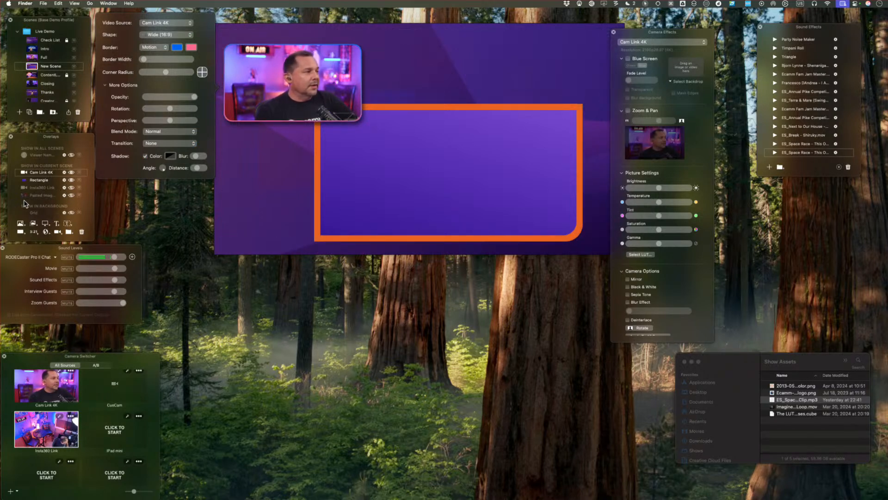
Add a placeholder comment overlay to the current scene.
click(252, 185)
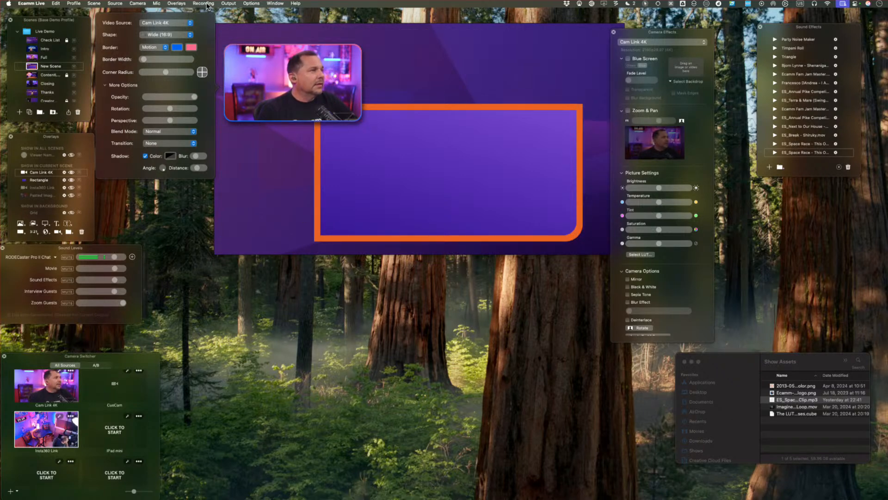
click(178, 3)
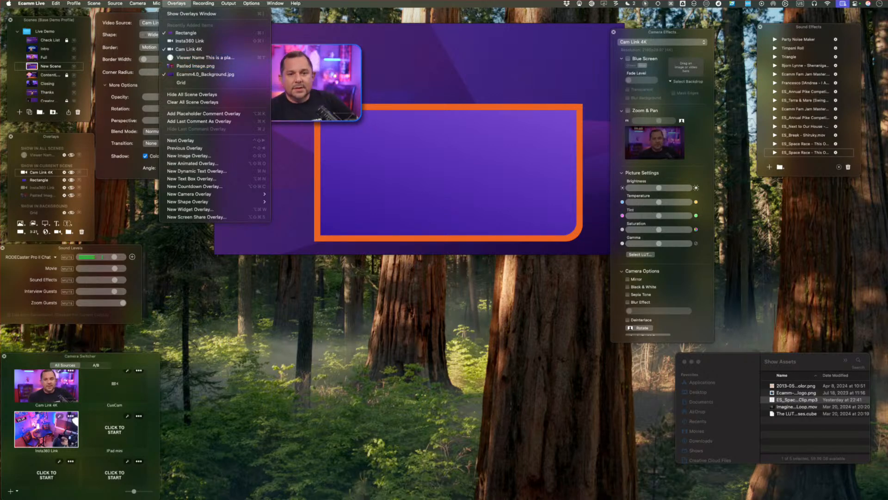
key(Escape)
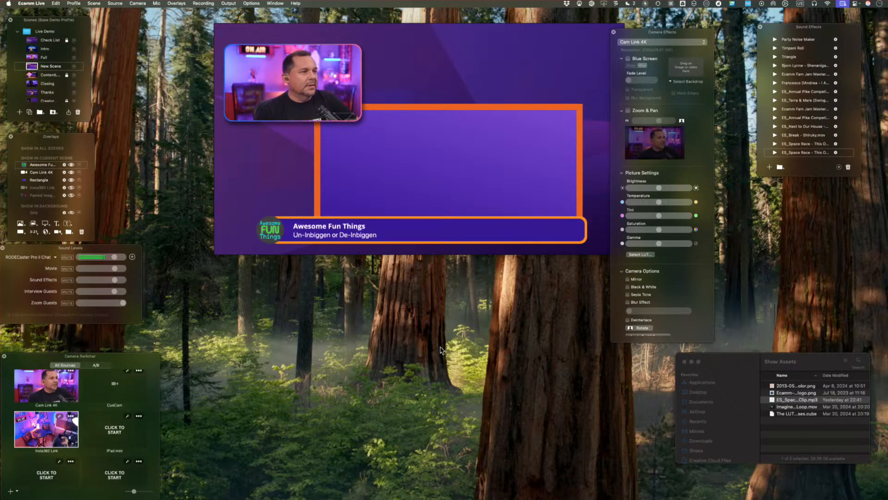
Move the comment overlay into the orange-bordered rectangle and resize it to nearly fill the rectangle's width.
drag(342, 224, 364, 156)
drag(587, 159, 515, 250)
drag(394, 162, 452, 168)
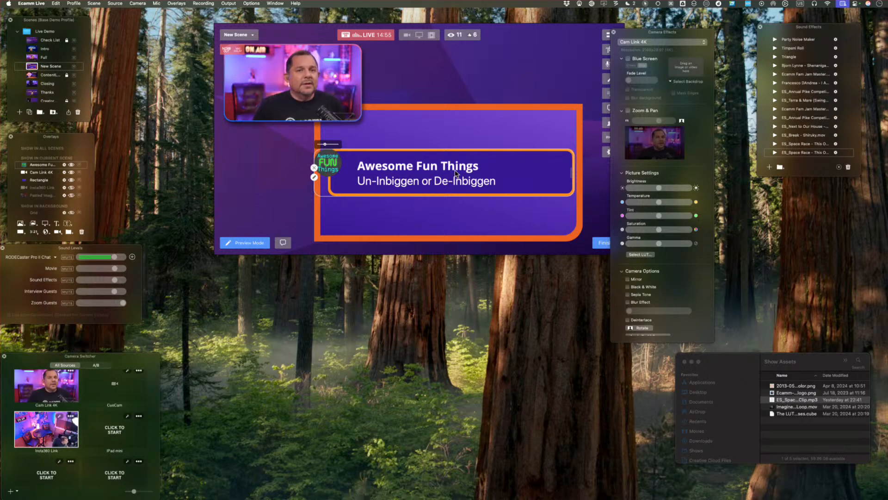
Hide the comment overlay and the large orange-bordered rectangle, leaving the camera overlay in the scene.
key(Escape)
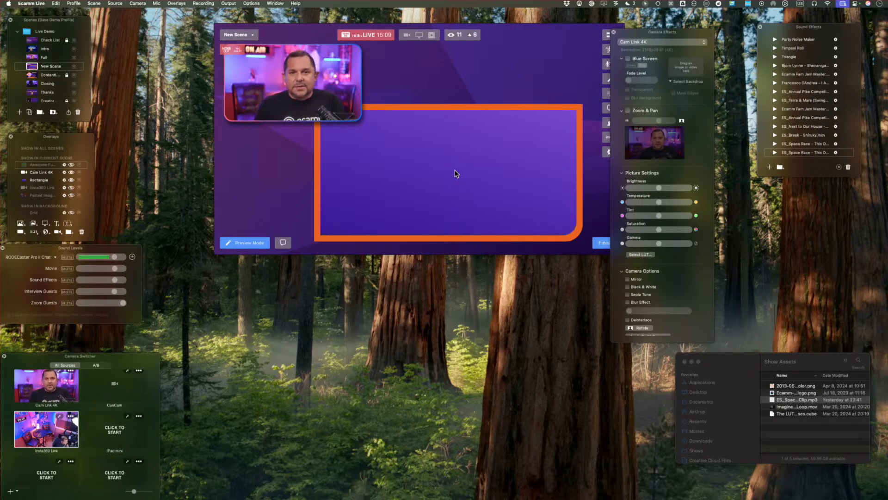
mouse_move(381, 180)
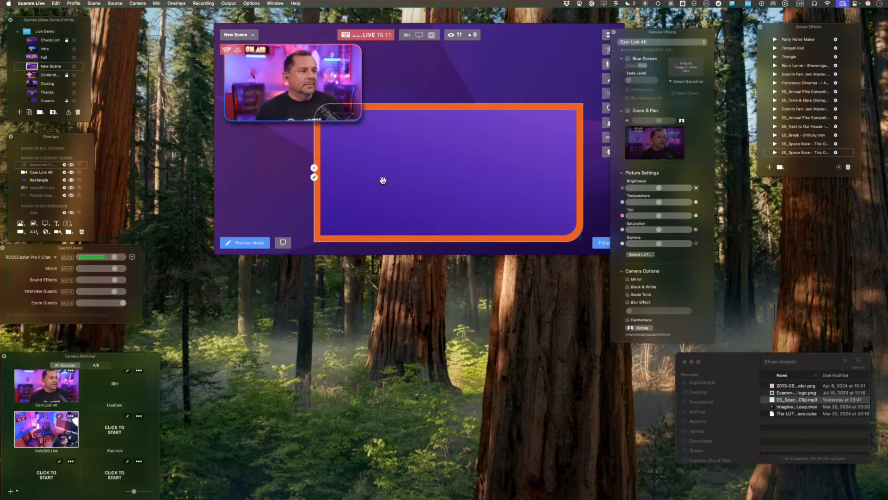
click(314, 168)
Enlarge the Cam Link 4K overlay and crop both of its sides to make a portrait panel.
mouse_move(324, 102)
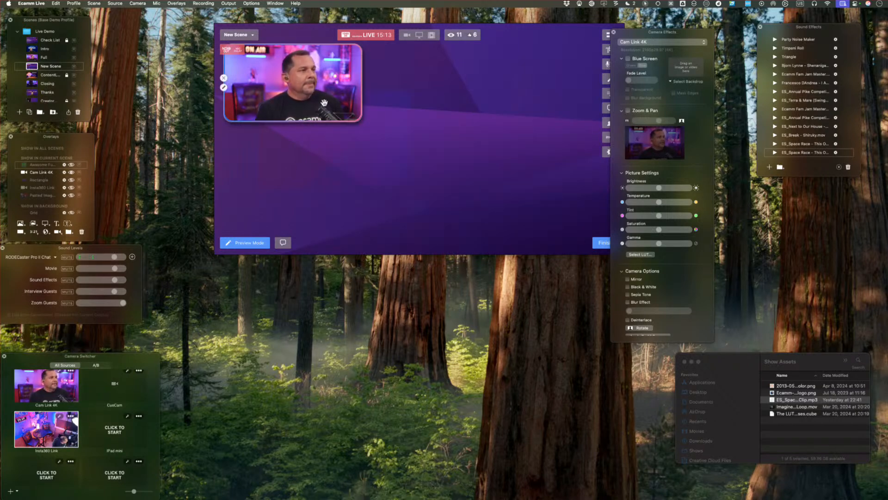
drag(361, 123, 487, 191)
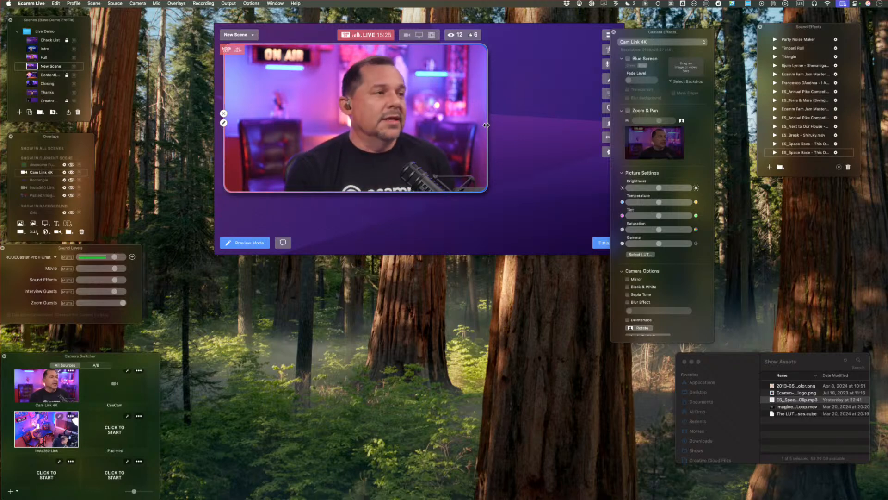
drag(487, 125, 424, 125)
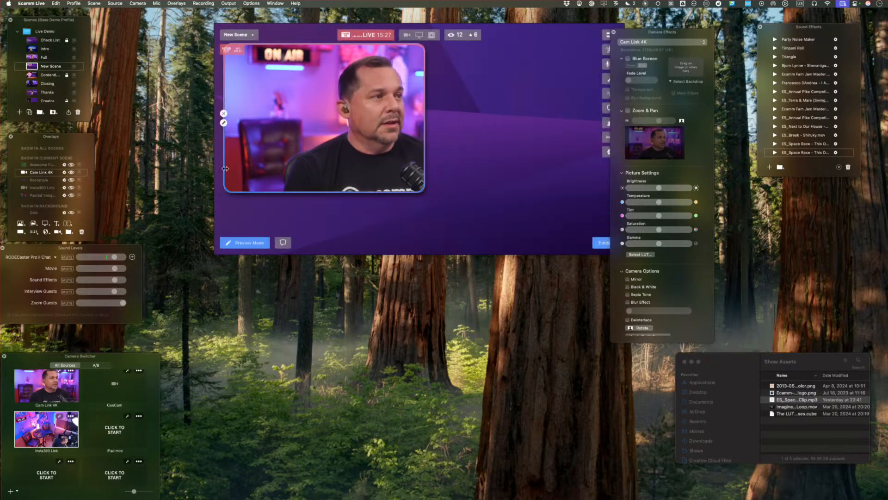
drag(225, 161, 298, 161)
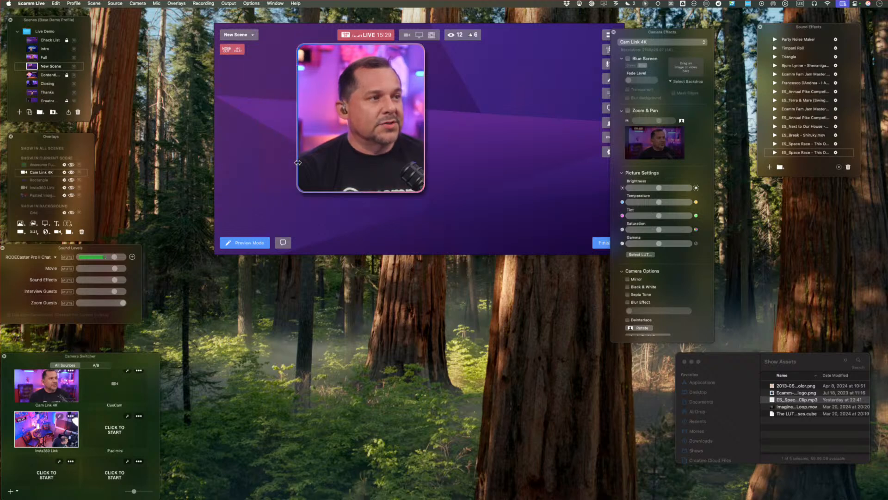
Enlarge the portrait camera overlay on the scene's left side to nearly full height and place a duplicate on the right side.
drag(372, 145, 302, 142)
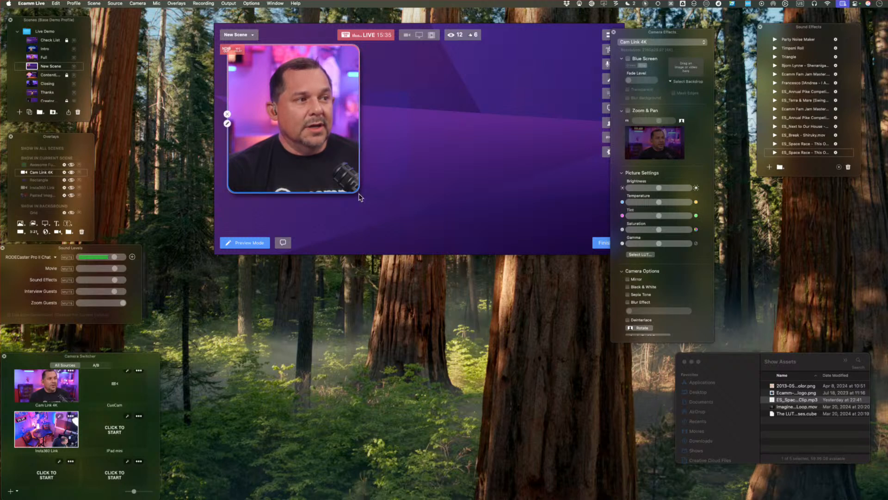
drag(356, 190, 394, 235)
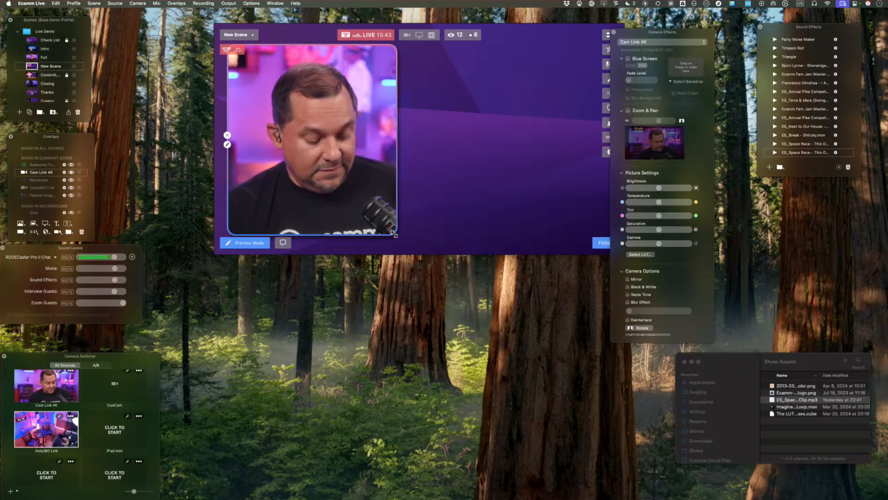
drag(313, 140, 500, 141)
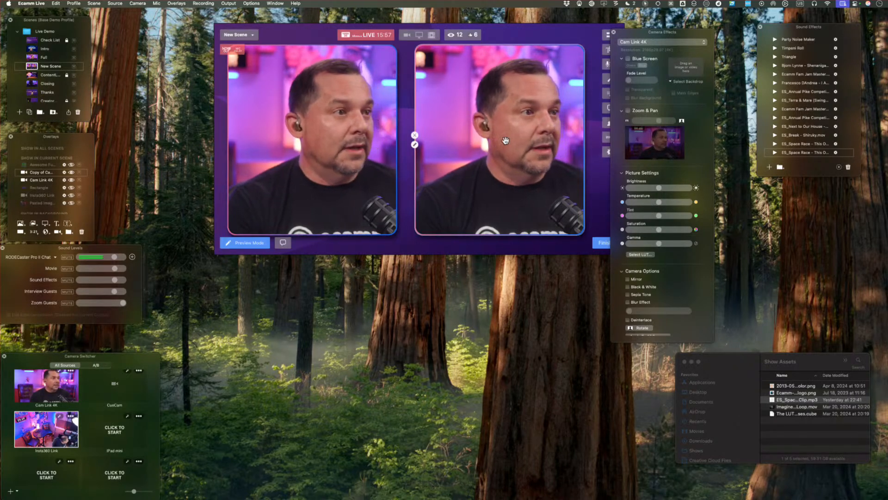
Add a new shape overlay and set its shape to Circle.
click(20, 232)
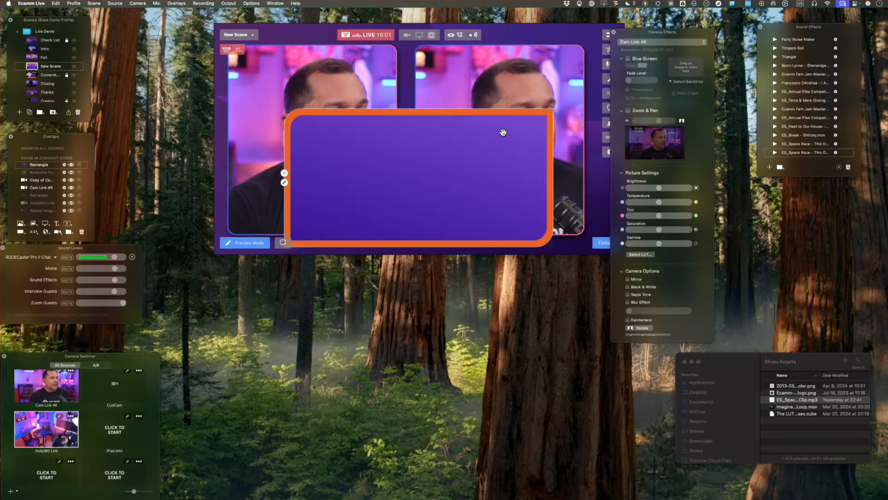
click(284, 182)
click(237, 110)
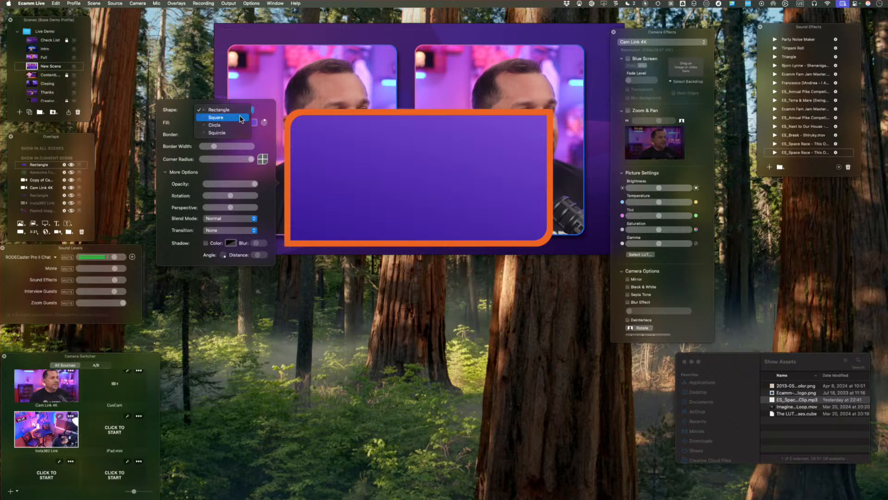
click(240, 125)
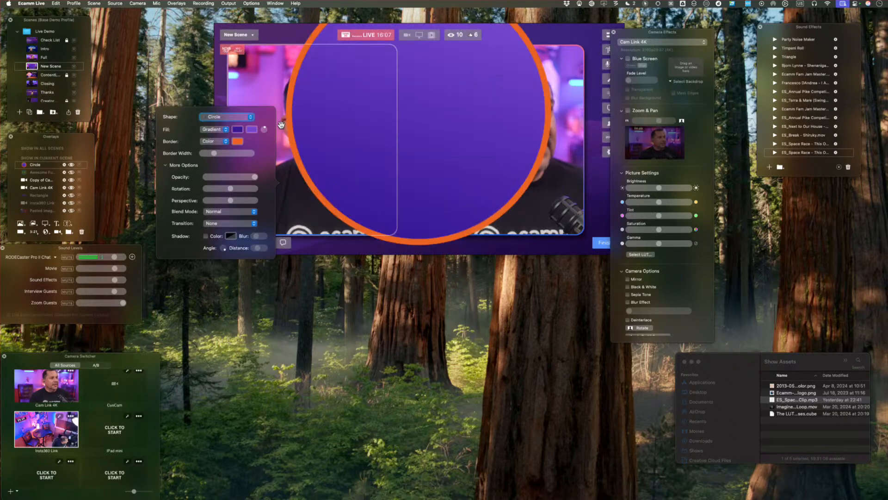
Shrink the circle to a small badge and place it over the gap between the two camera overlays.
scroll(417, 106, down, 10)
scroll(416, 108, down, 5)
drag(417, 109, 407, 146)
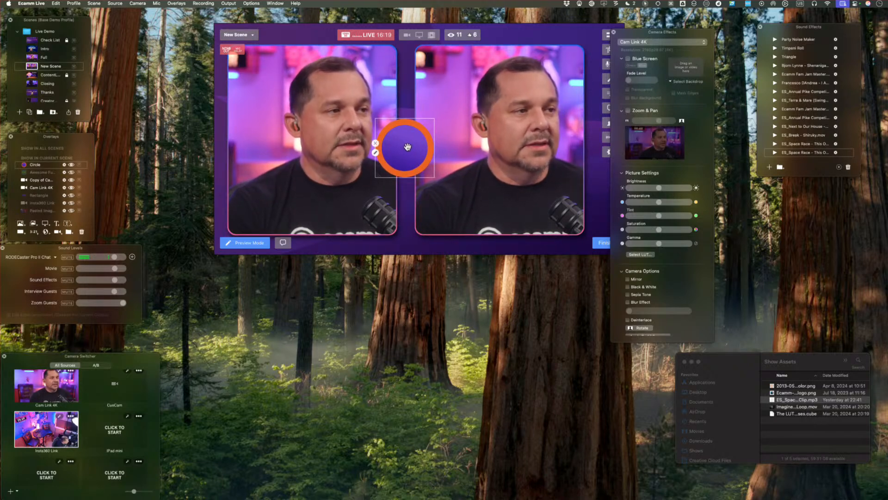
drag(410, 143, 408, 134)
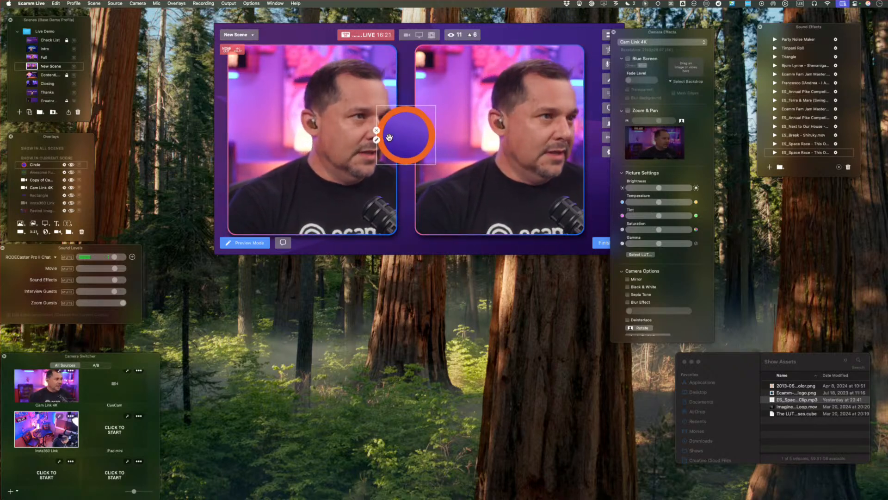
Shift the camera copy slightly to the right, and separate the Camera Effects window from the main window so they no longer overlap.
drag(523, 157, 526, 158)
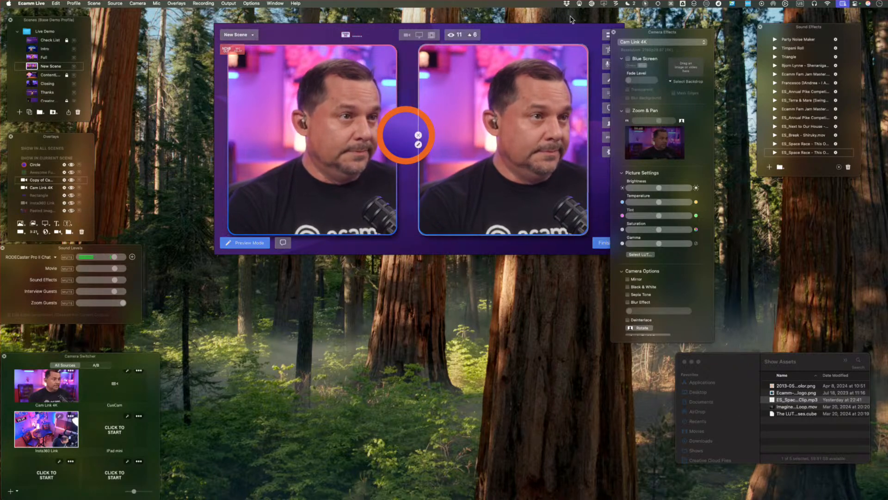
drag(684, 31, 708, 23)
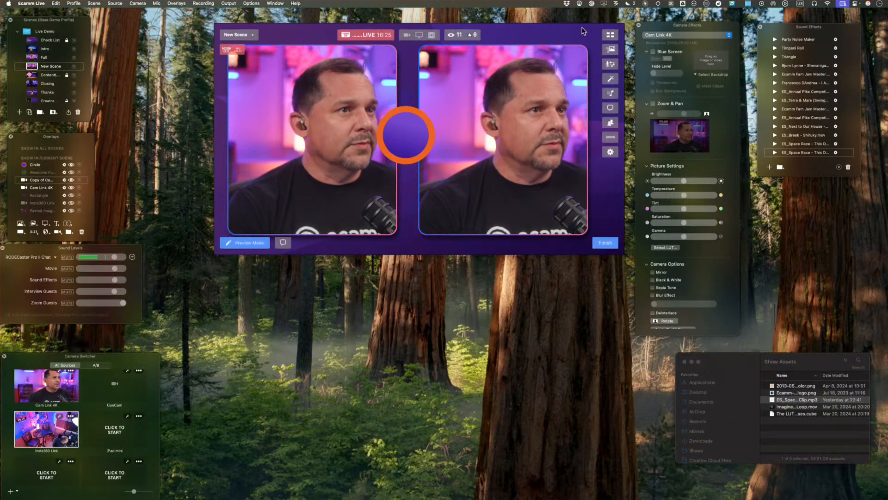
drag(570, 31, 538, 31)
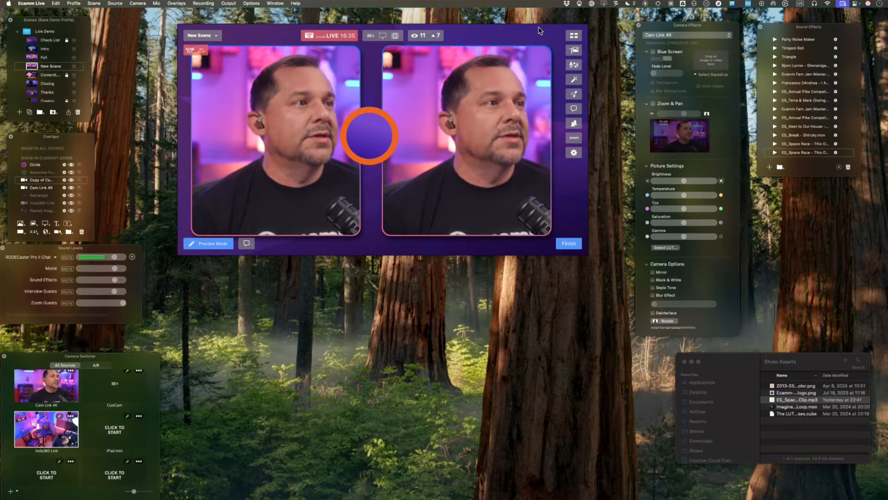
Snap the circle to the scene's vertical center line and move the camera copy right to even the spacing around it.
mouse_move(400, 106)
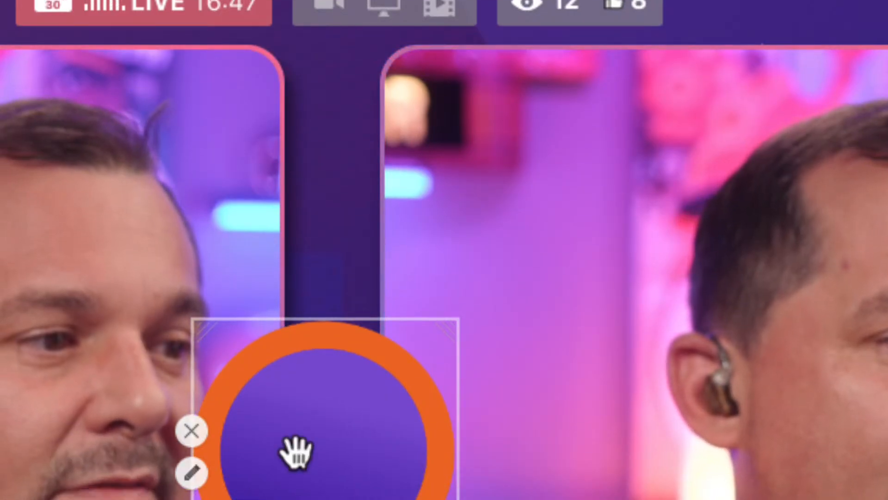
drag(314, 453, 359, 451)
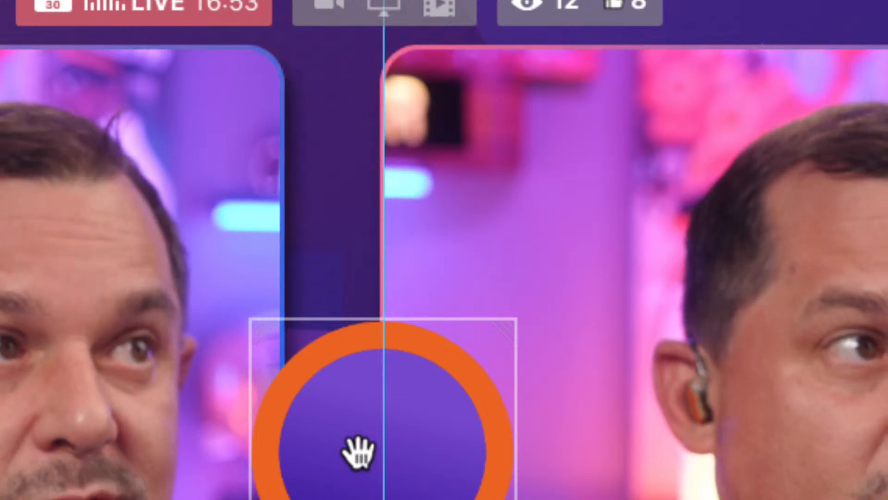
drag(359, 451, 358, 452)
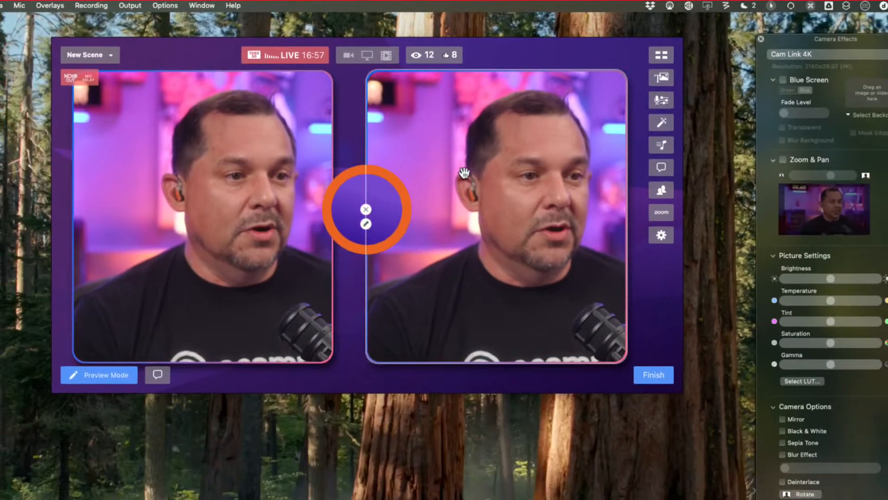
drag(530, 253, 559, 248)
click(201, 269)
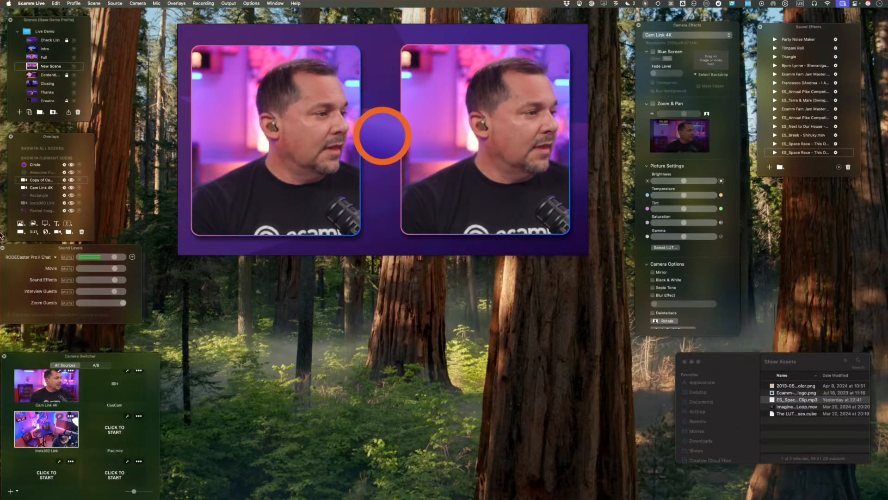
Check the layout against the Grid background overlay, temporarily hiding the Ecamm4.0 background image.
scroll(55, 202, down, 3)
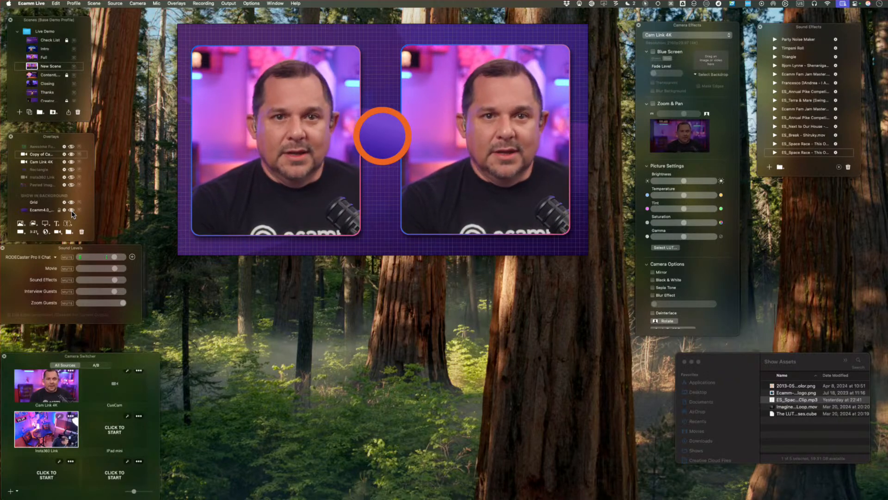
click(71, 210)
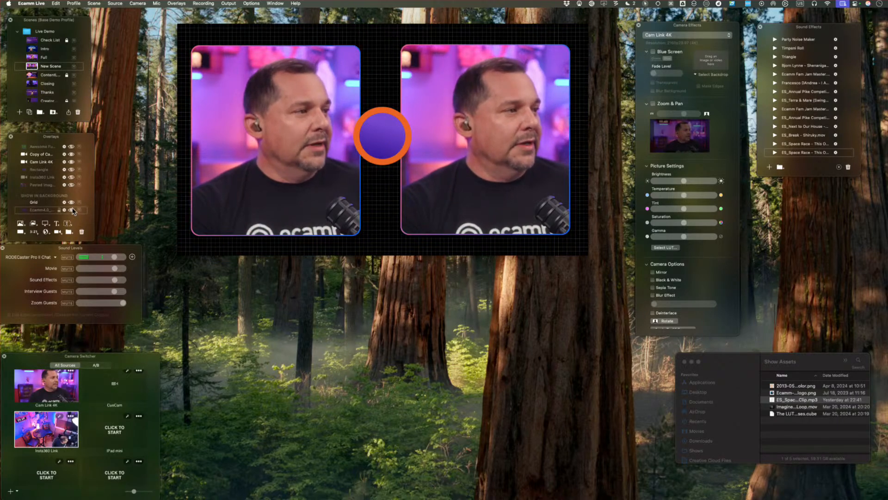
click(70, 210)
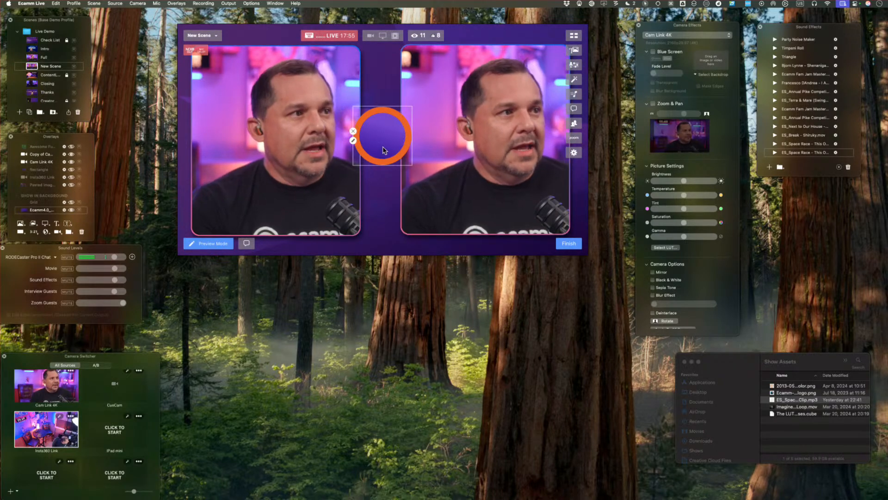
Reduce the circle's border width to a thin orange outline.
click(353, 141)
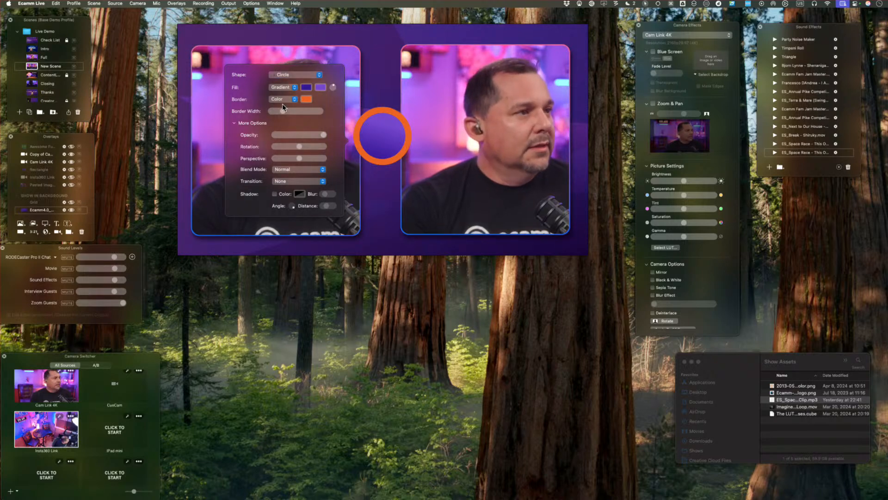
drag(280, 115, 274, 115)
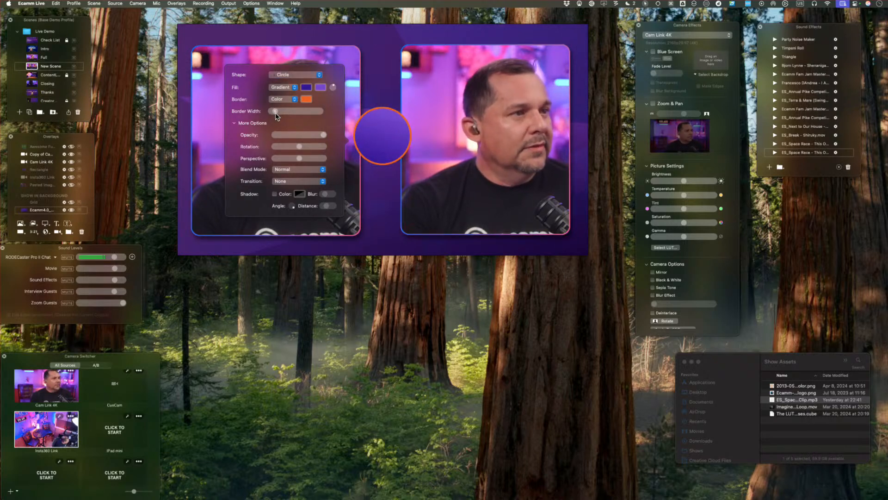
click(465, 302)
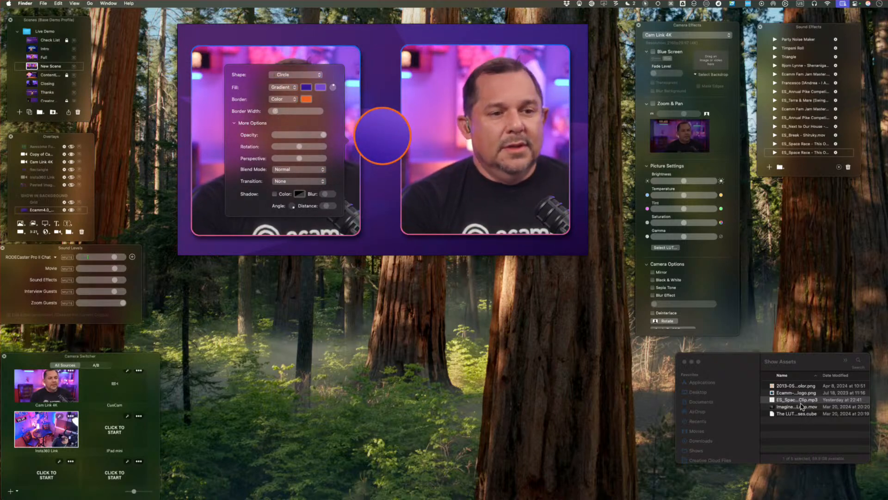
mouse_move(357, 133)
click(382, 195)
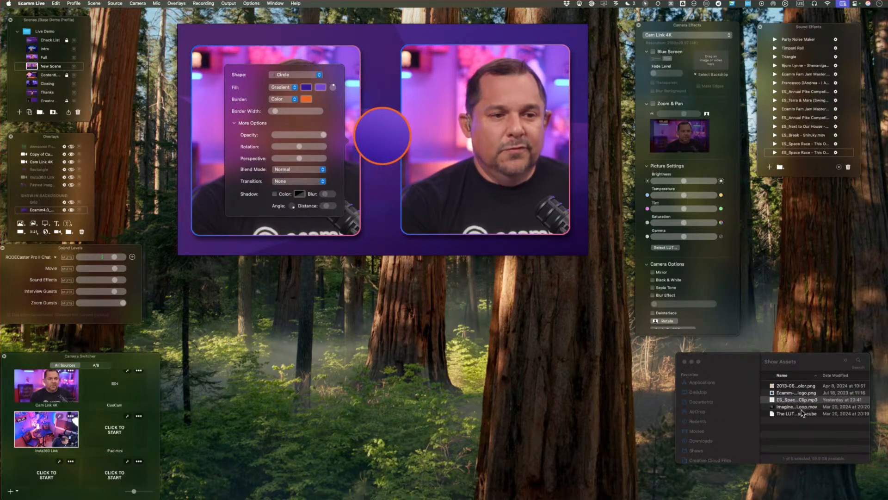
Preview the Imagine...Loop.mov clip from the Show Assets folder in Finder and add it as an overlay on top of the circle.
click(780, 408)
click(781, 408)
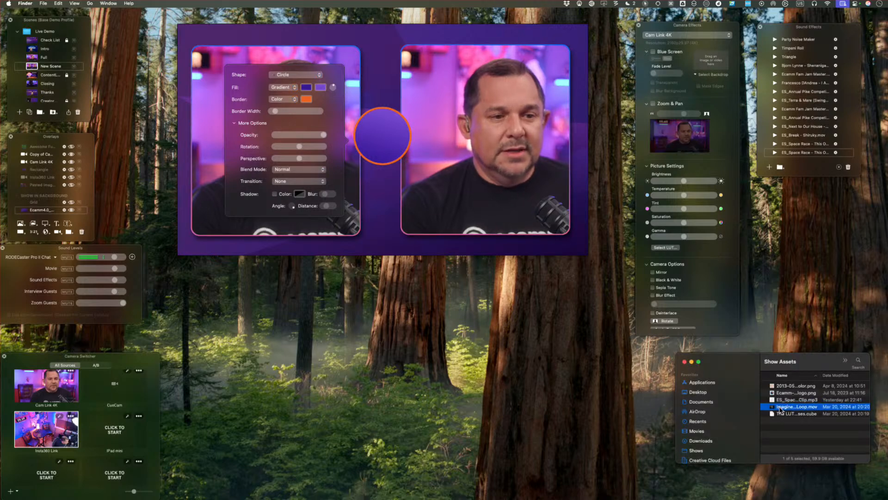
key(space)
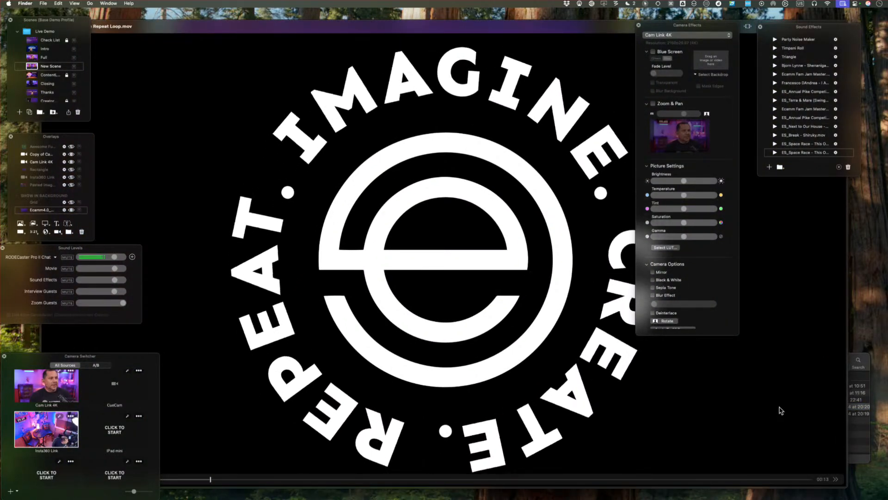
key(space)
drag(781, 408, 384, 139)
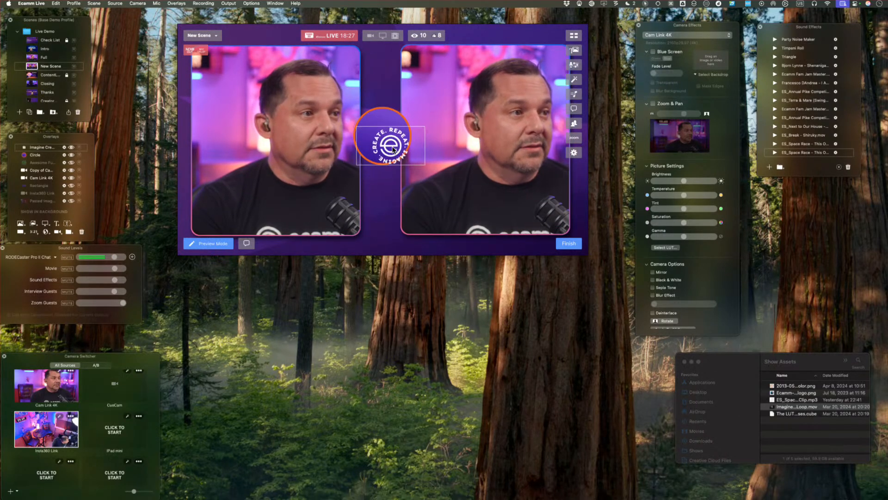
Enlarge the Imagine logo clip to fill the circle, center it there, and set it to loop when finished.
drag(394, 150, 384, 135)
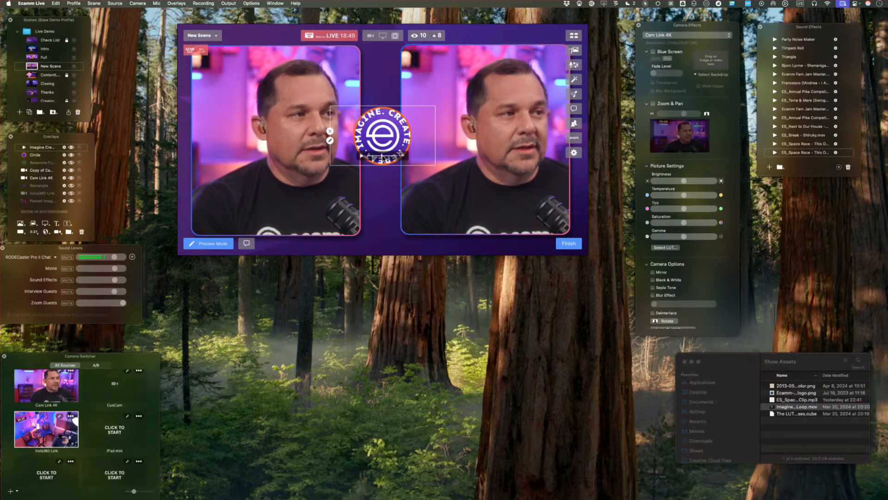
right_click(403, 159)
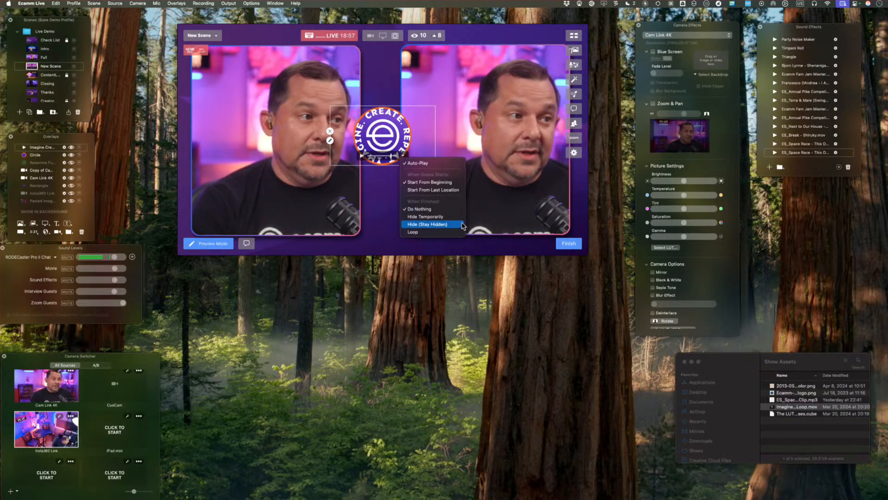
click(447, 232)
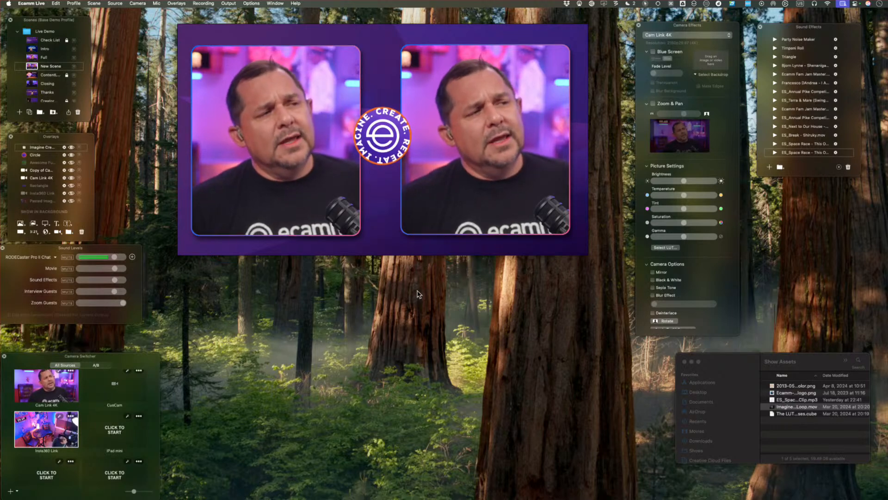
Widen the circle's orange border so it forms a thick ring behind the logo text.
mouse_move(349, 149)
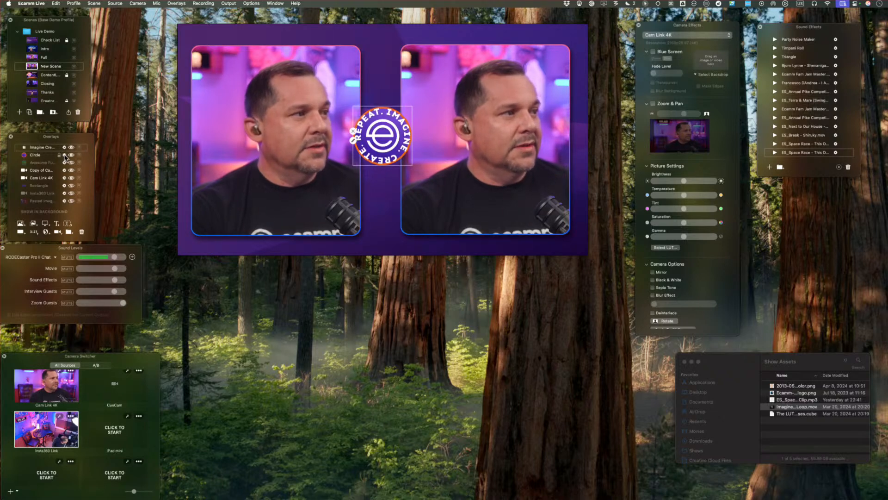
mouse_move(396, 105)
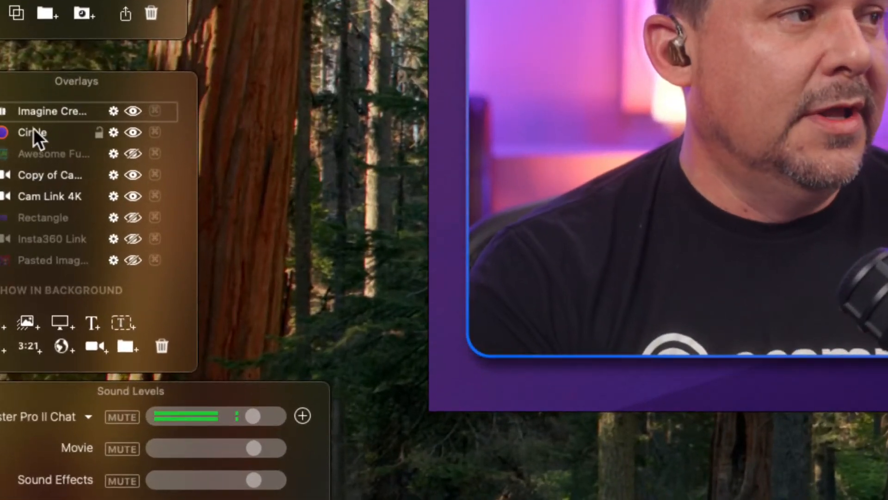
click(116, 133)
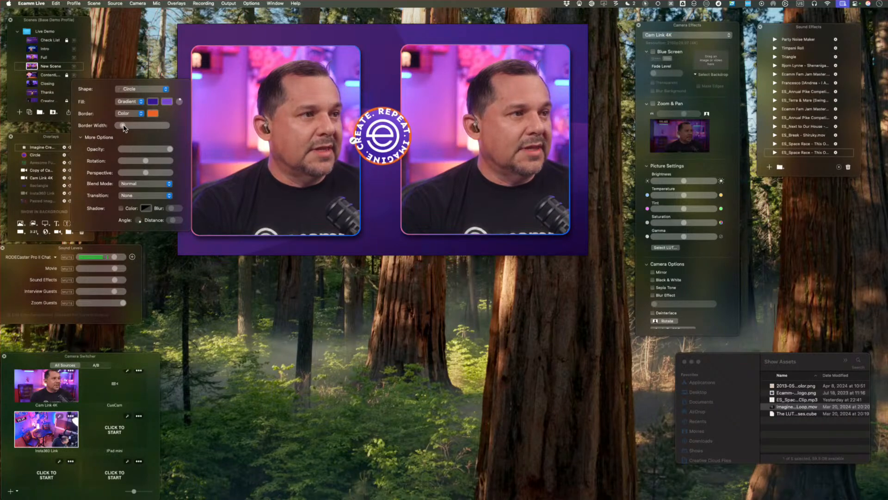
drag(128, 129, 136, 127)
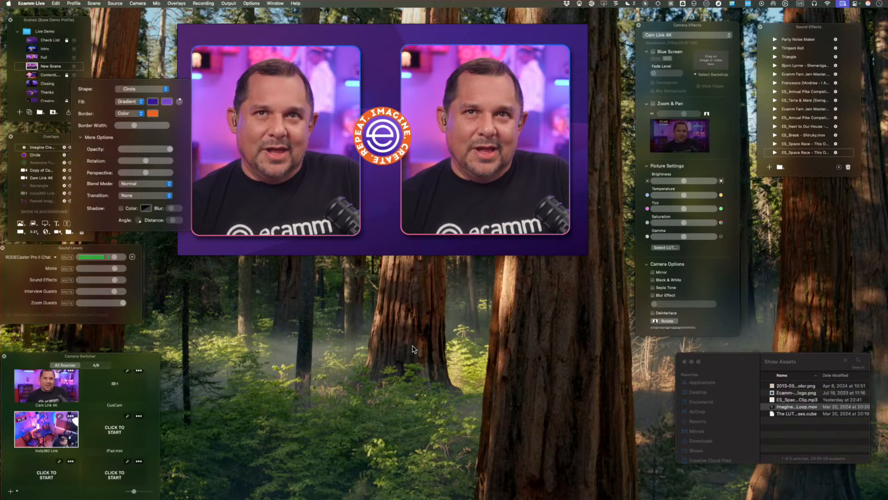
Try the Divide and Difference blend modes on the circle, restore Normal, and close its settings.
click(145, 184)
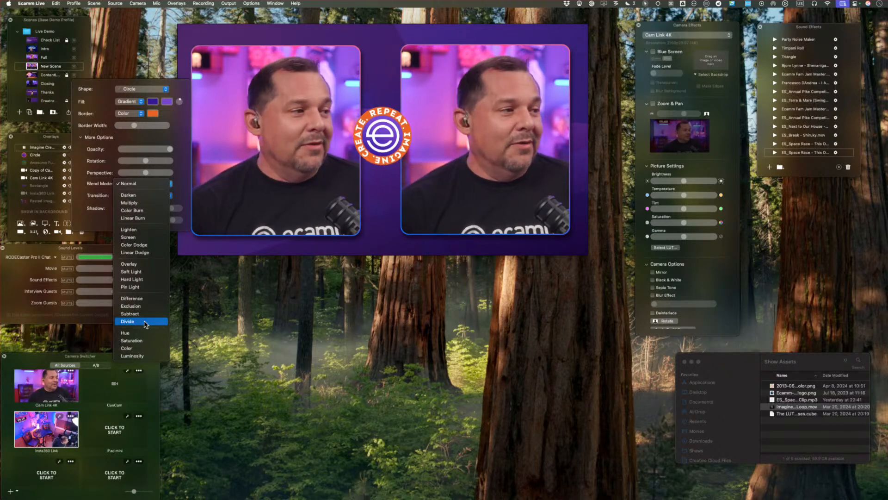
click(139, 324)
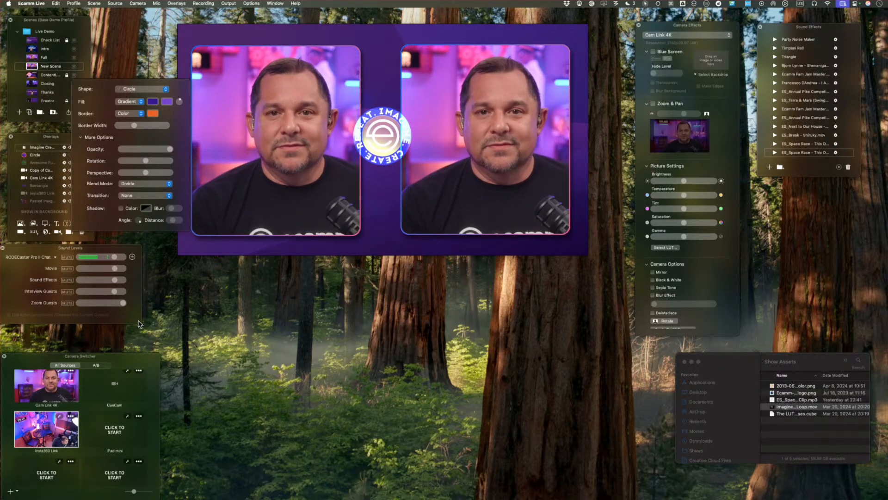
click(157, 185)
click(151, 161)
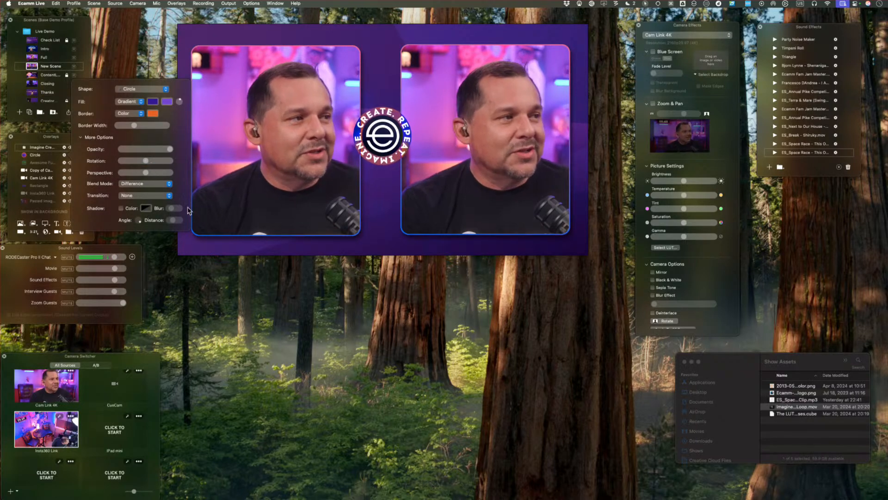
click(164, 186)
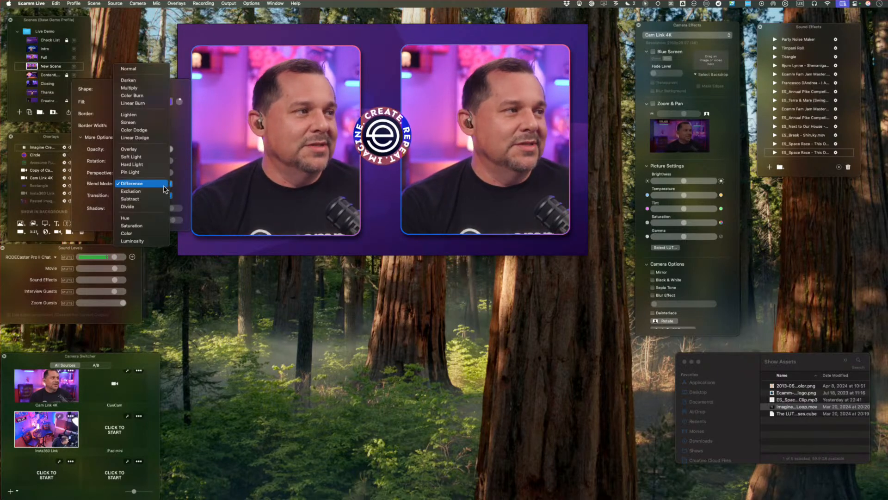
click(138, 69)
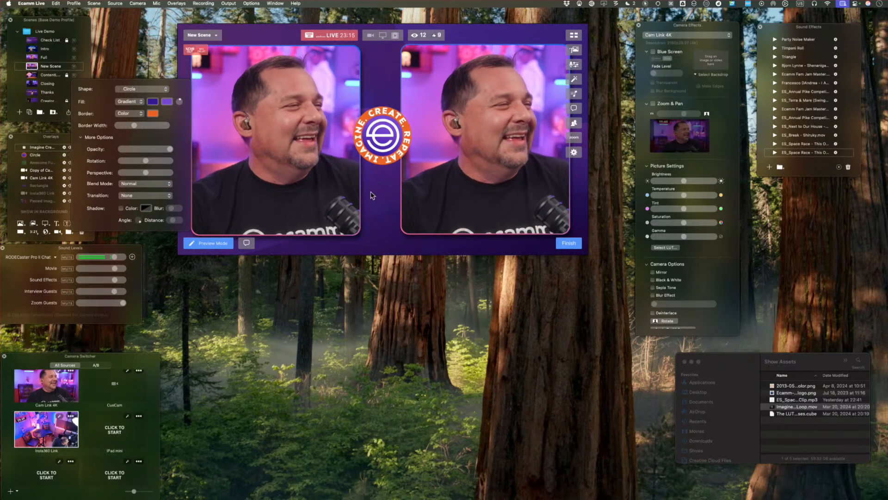
click(153, 52)
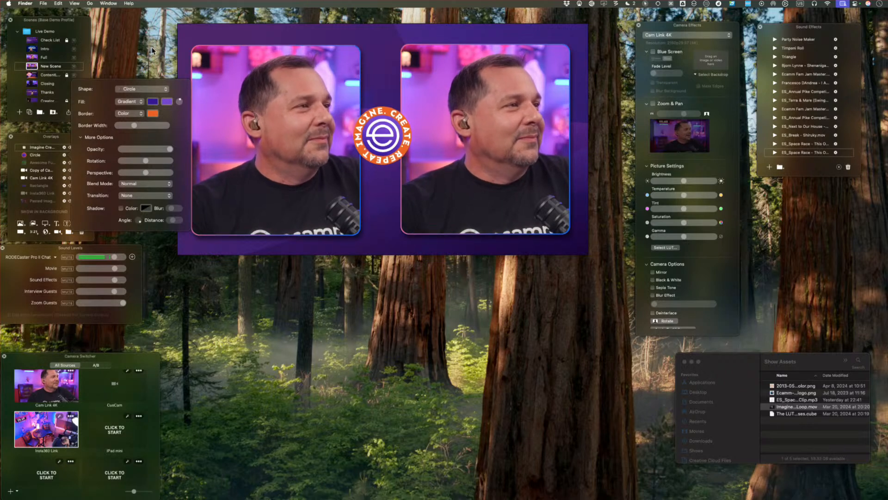
click(193, 147)
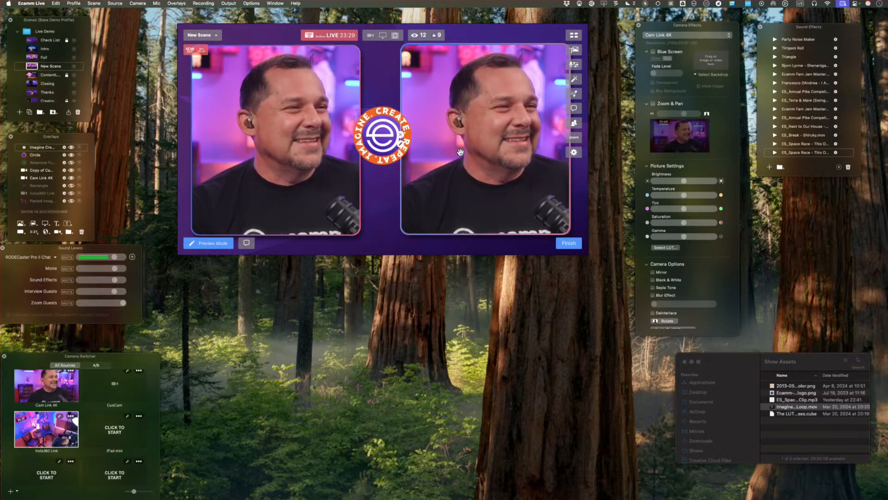
Move the Cam Link 4K copy to the right, check its overlay settings, and hide it.
drag(405, 206, 472, 189)
click(436, 141)
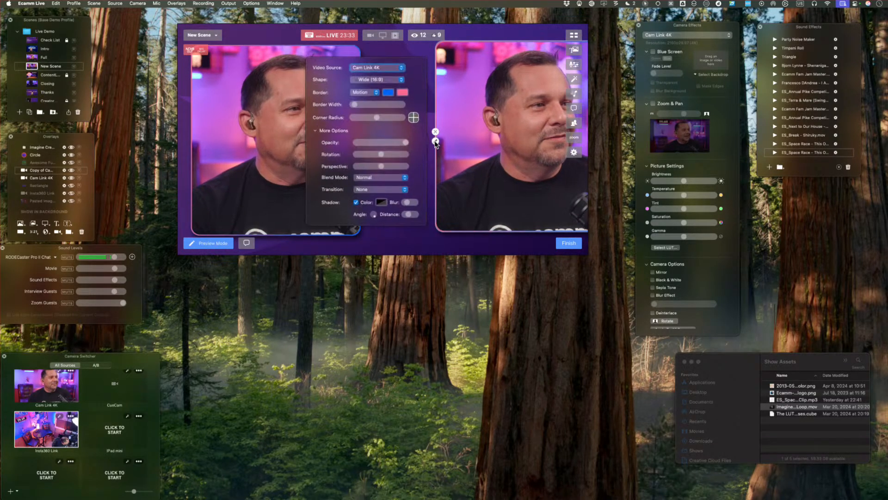
click(435, 132)
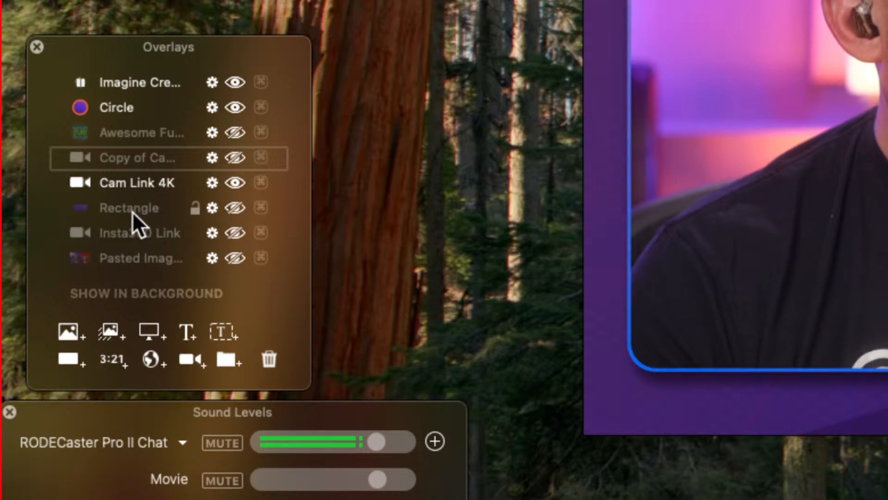
Delete the hidden Cam Link 4K copy from the current scene's overlays.
scroll(131, 211, down, 3)
scroll(131, 212, up, 5)
scroll(131, 212, down, 5)
scroll(131, 212, up, 5)
scroll(132, 212, down, 1)
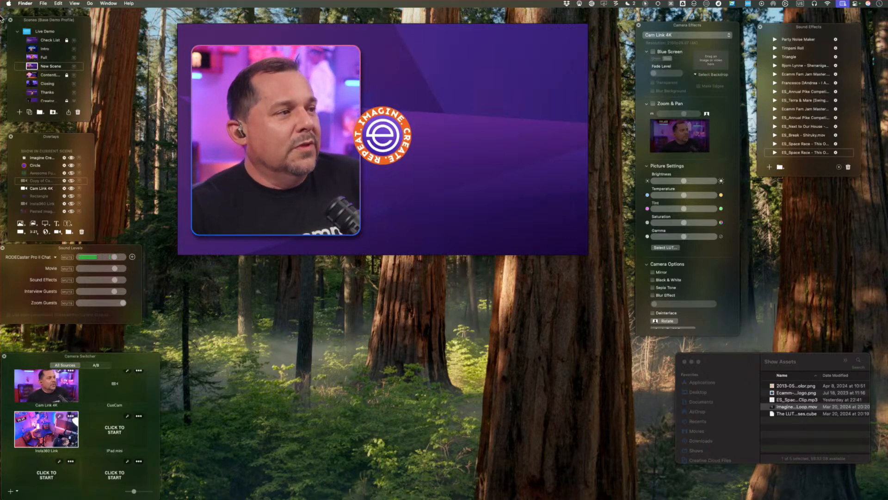
mouse_move(193, 141)
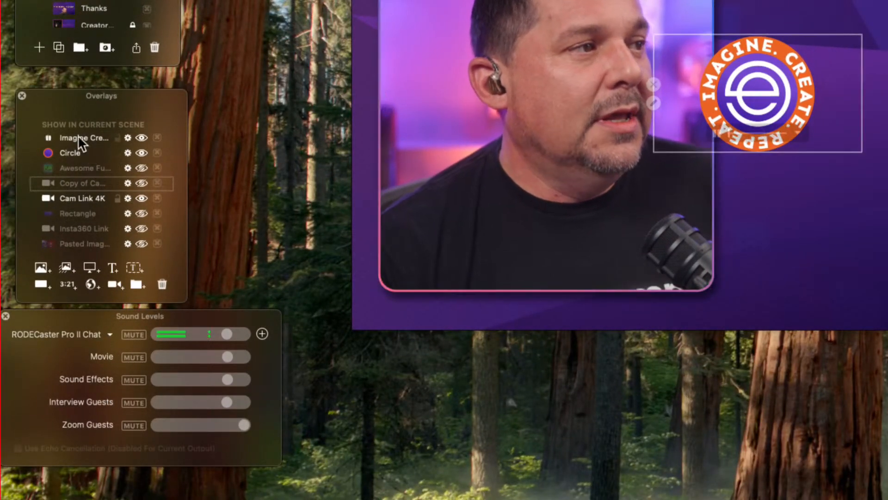
click(160, 282)
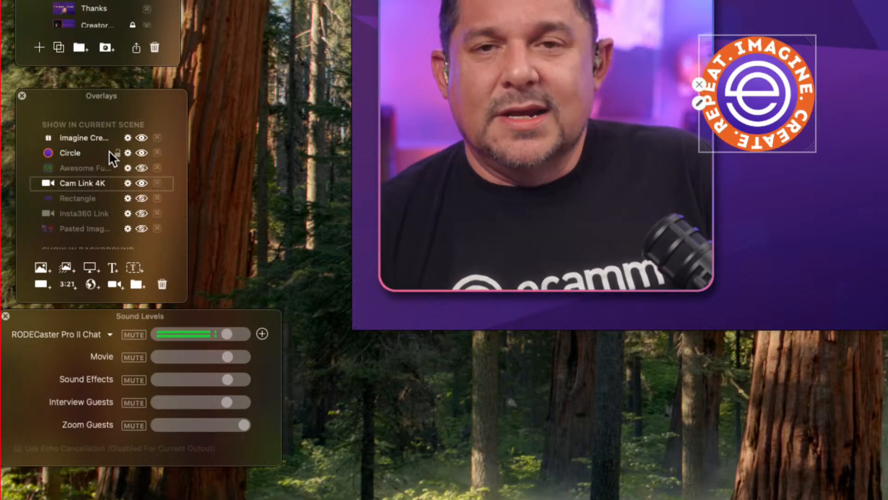
Enlarge the Overlays window and create an overlay group named Ecamm Animation.
drag(183, 297, 195, 460)
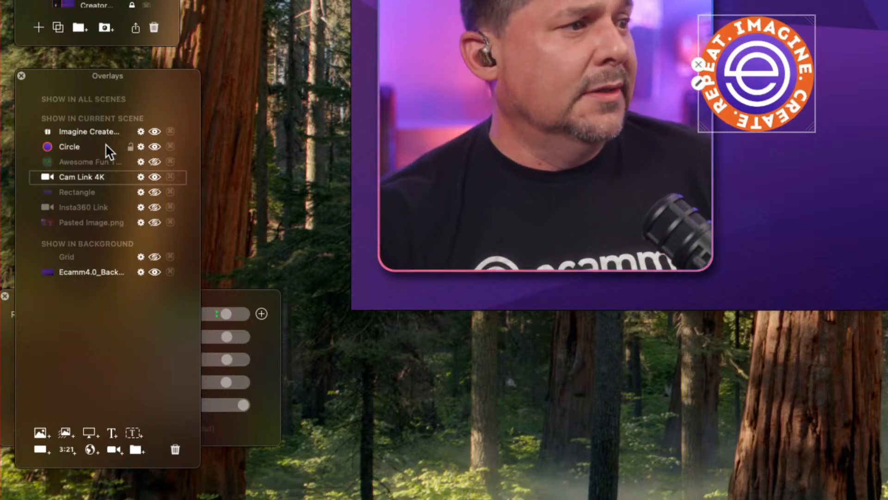
click(137, 449)
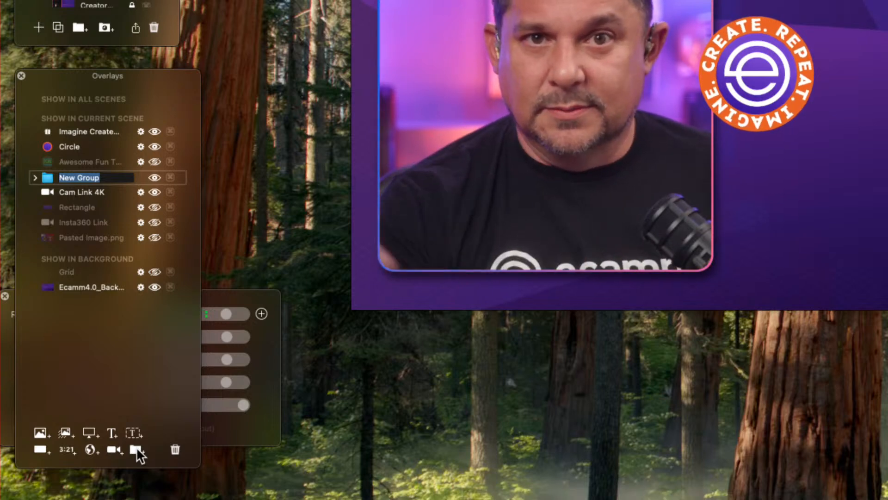
text(E)
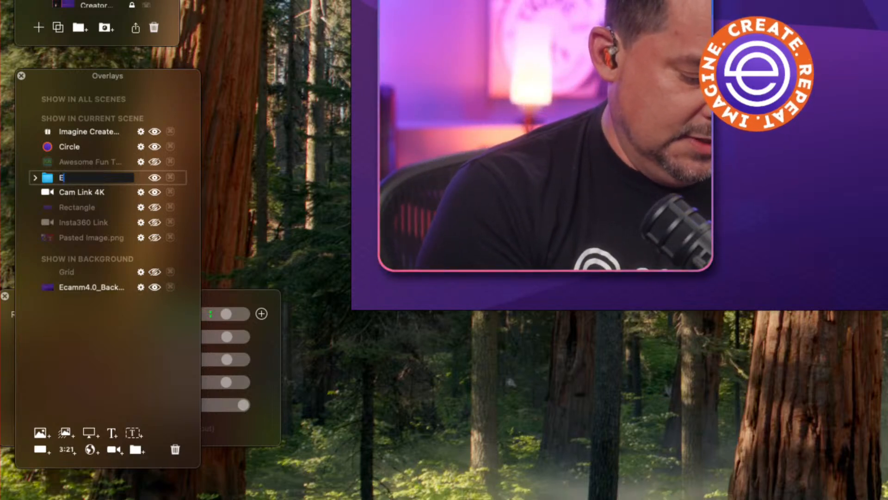
text(camm )
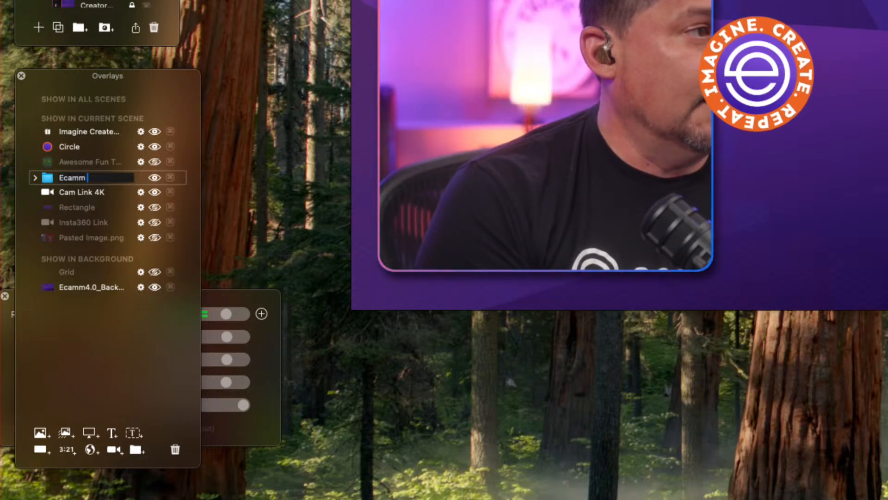
text(Animation)
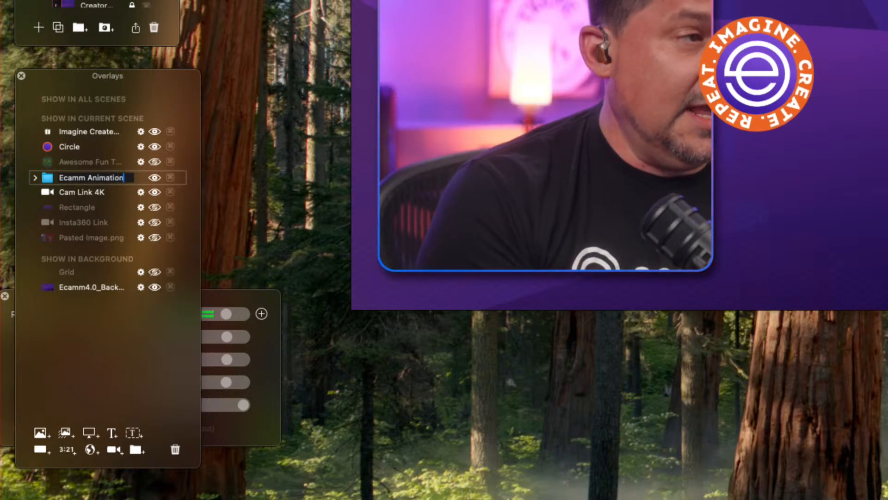
key(Return)
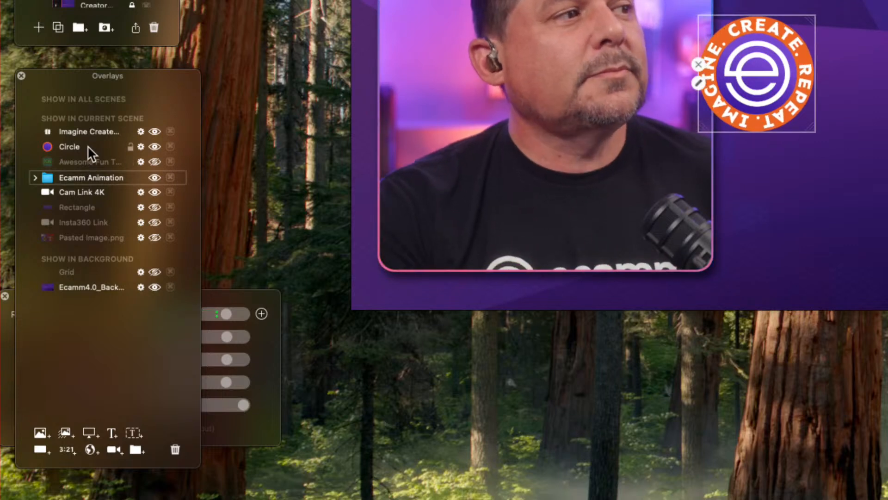
Put the Circle and the Imagine logo clip into the Ecamm Animation group, with the logo clip layered above the circle.
drag(80, 145, 96, 179)
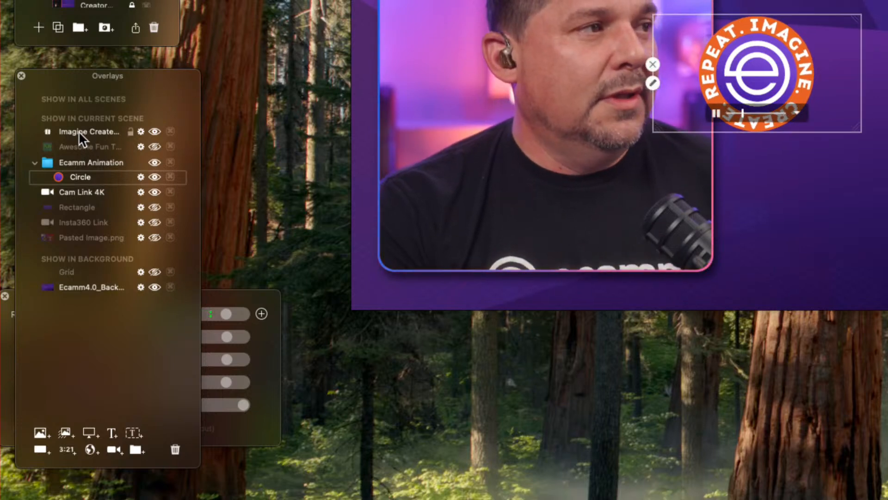
drag(79, 132, 109, 176)
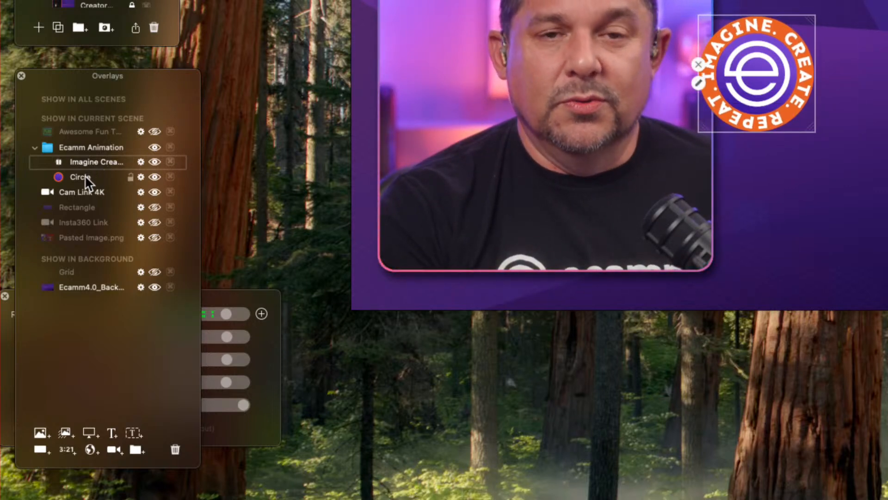
drag(82, 175, 84, 158)
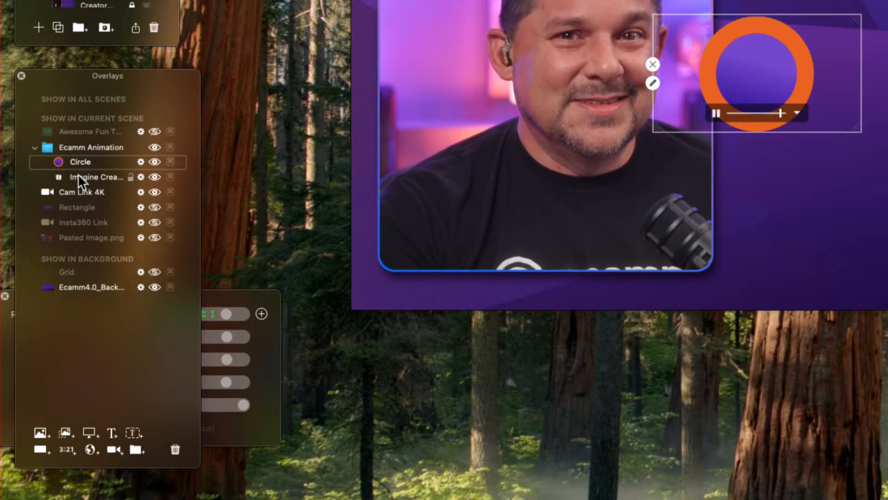
drag(78, 173, 79, 157)
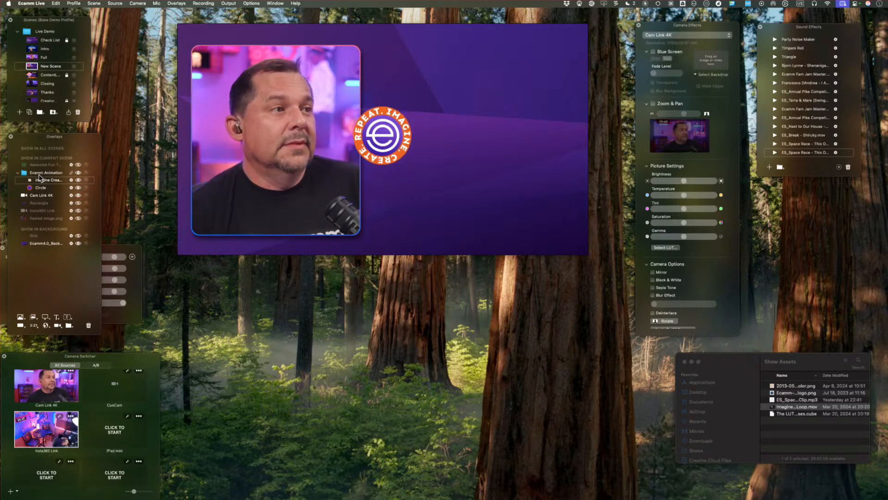
Undo a trial move of the logo clip alone, link the Ecamm Animation group, and try moving its overlays together.
drag(384, 140, 472, 117)
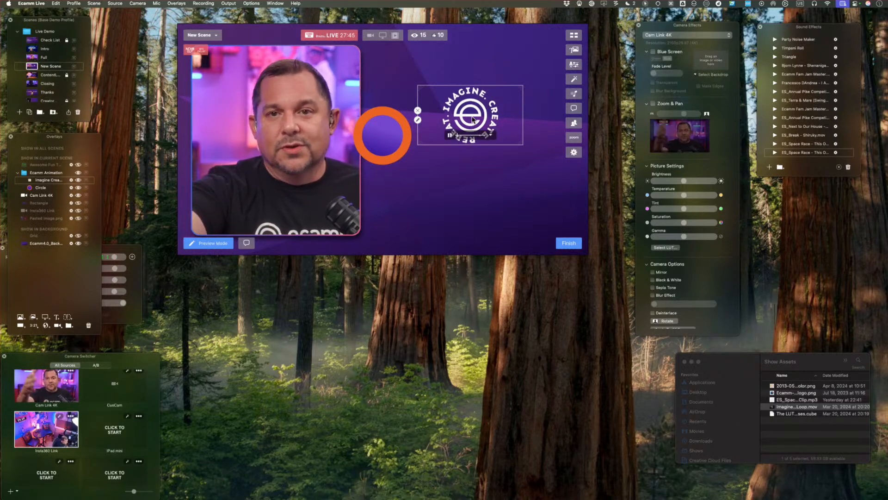
key(super+z)
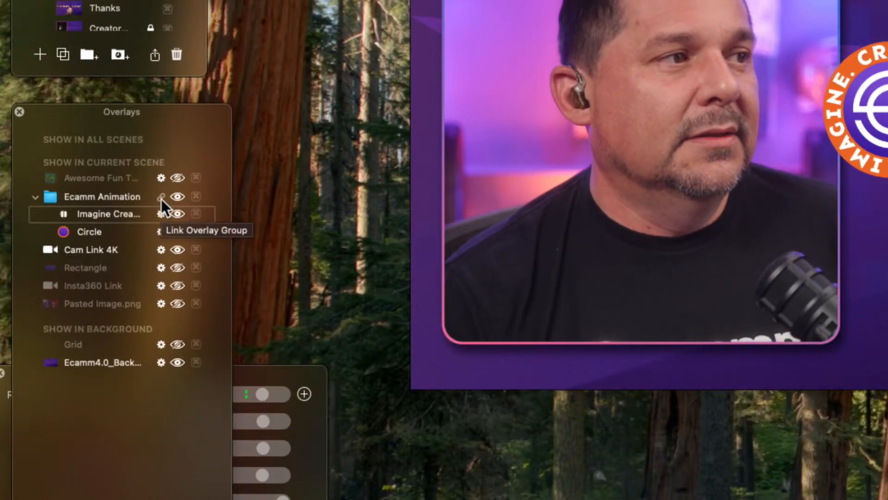
click(162, 198)
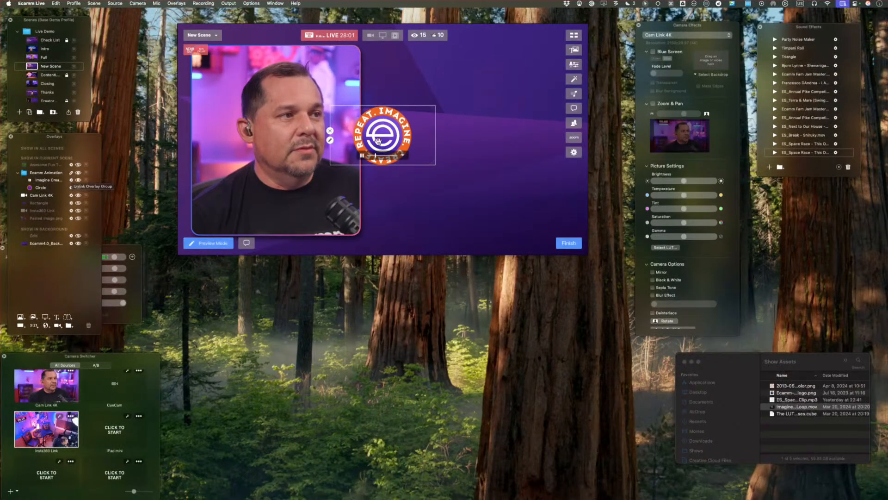
drag(392, 133, 484, 144)
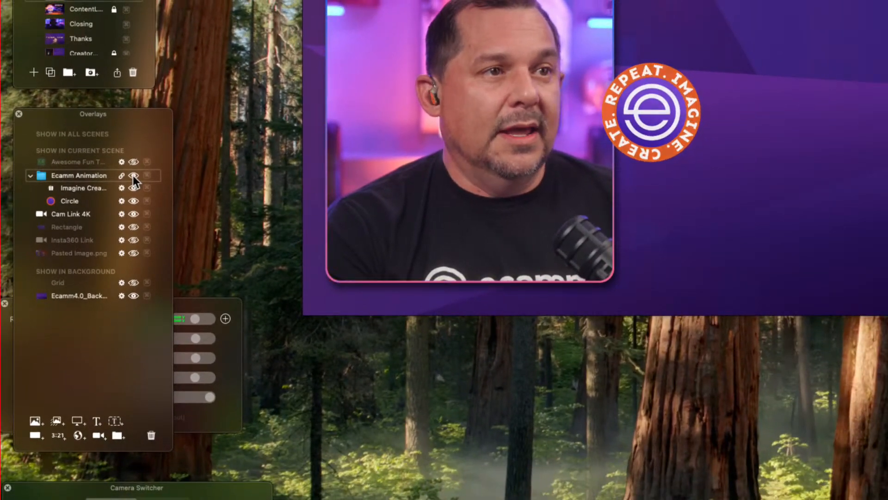
Hide the whole Ecamm Animation group and show it again.
click(155, 175)
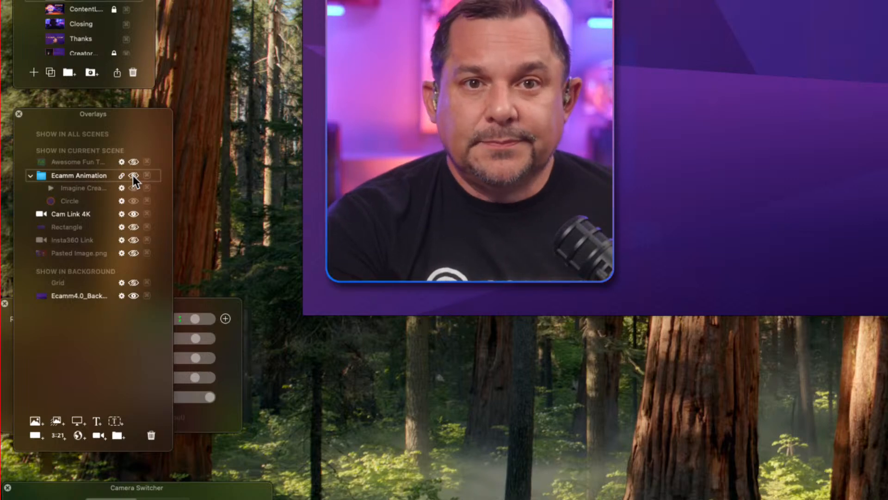
click(133, 175)
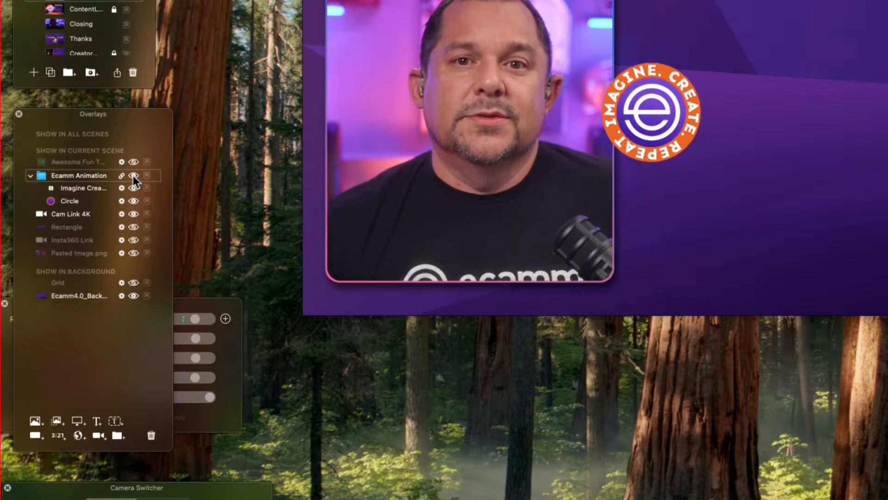
Try hiding and reshowing the Imagine logo clip on its own, and collapse the Ecamm Animation group.
mouse_move(132, 196)
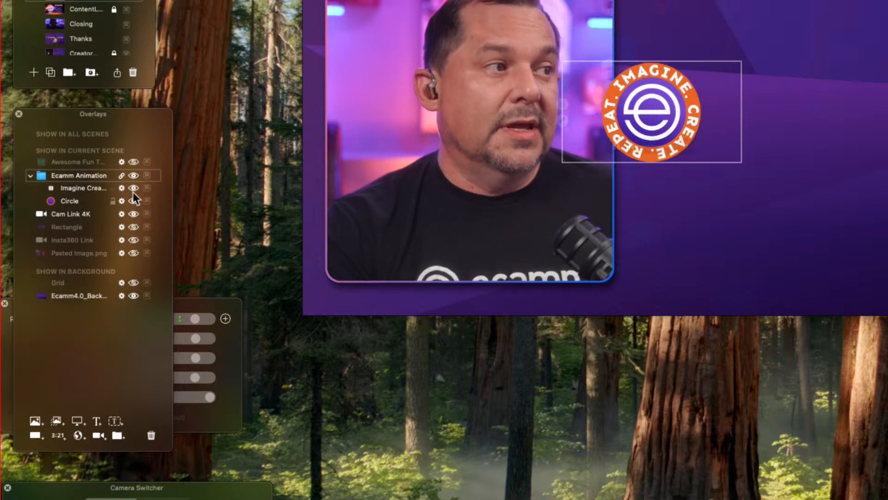
click(134, 175)
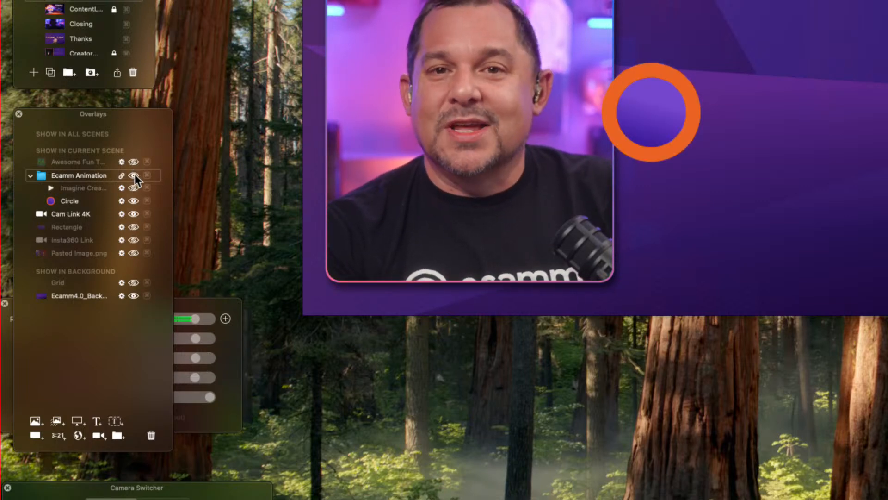
click(134, 188)
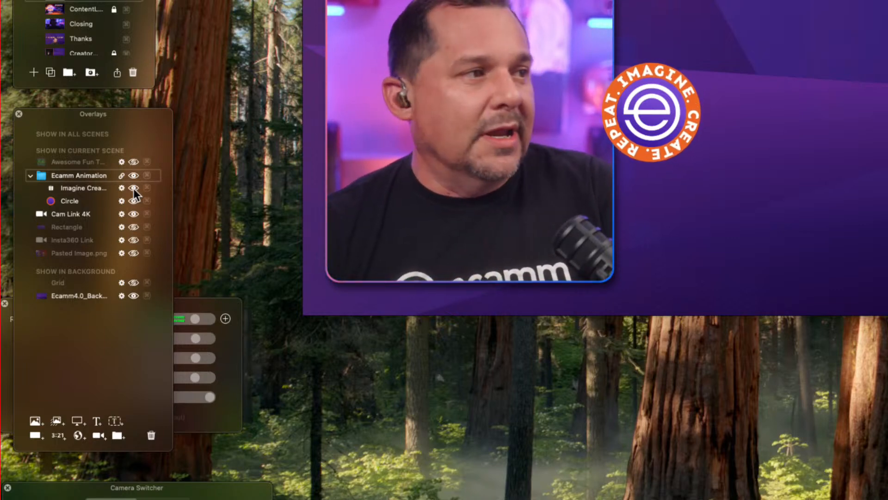
click(31, 175)
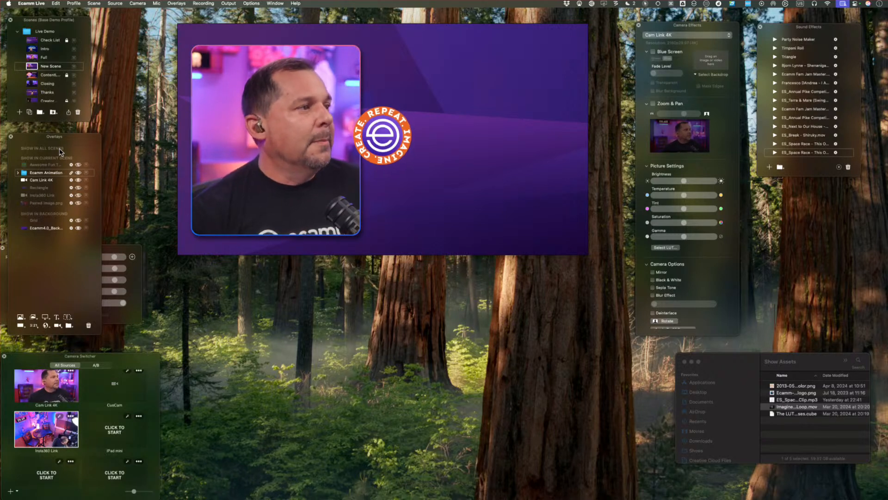
Switch to the Full scene and test the lock on its Camera A overlay by trying to move the overlay.
mouse_move(365, 155)
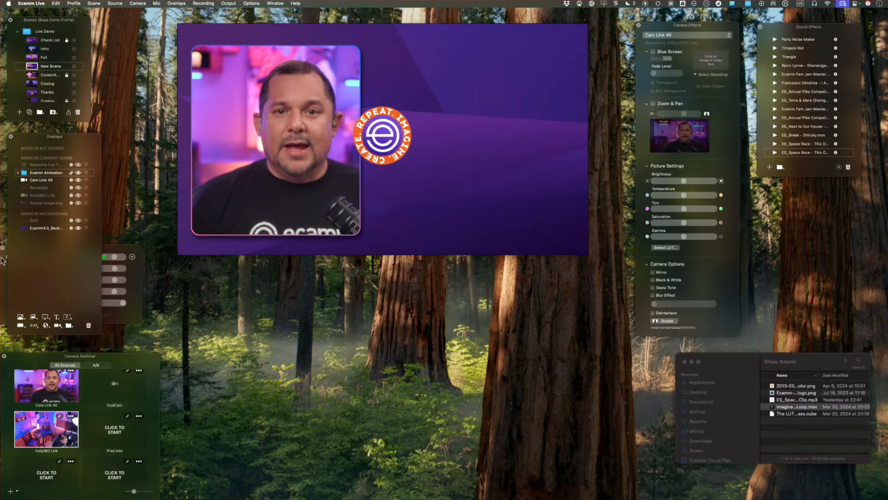
click(30, 57)
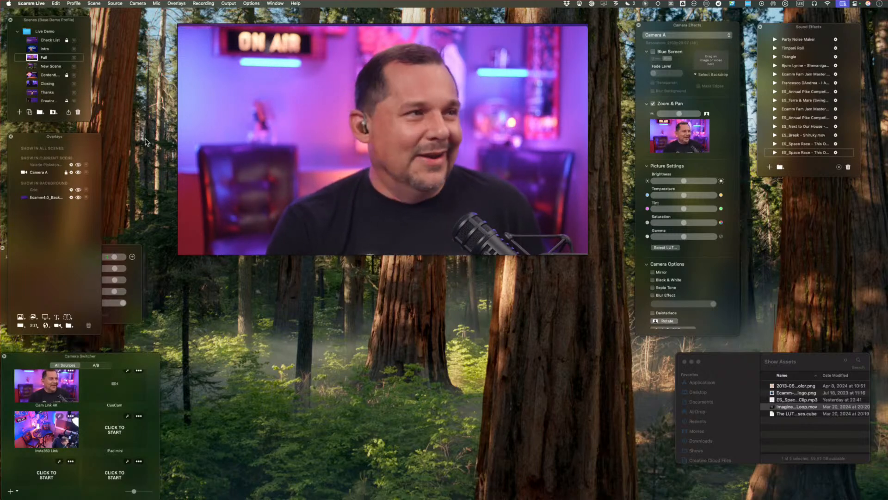
mouse_move(310, 125)
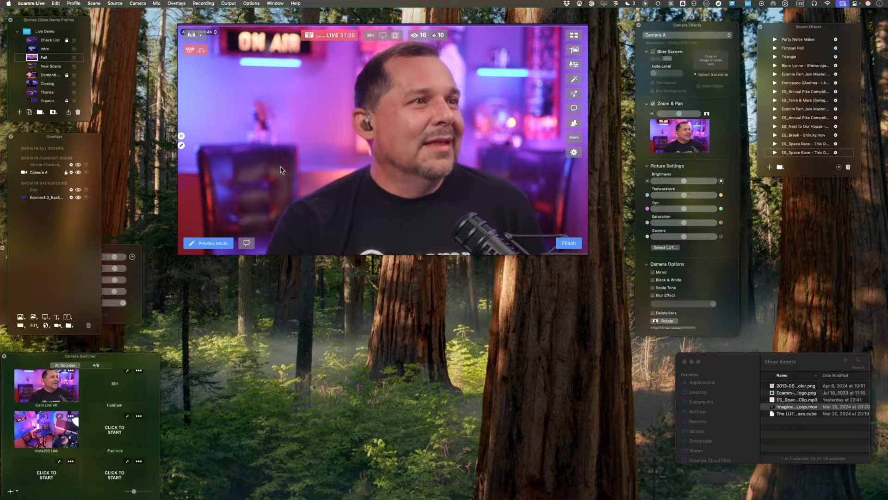
drag(281, 167, 279, 173)
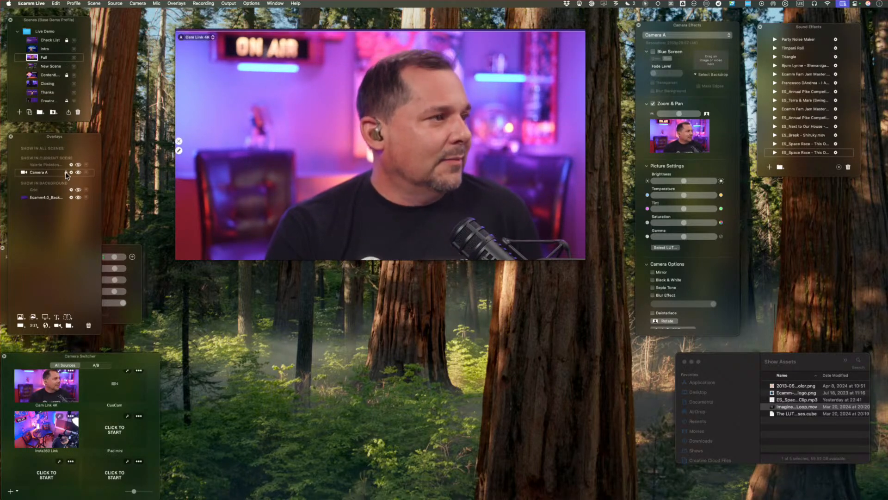
drag(380, 197, 379, 205)
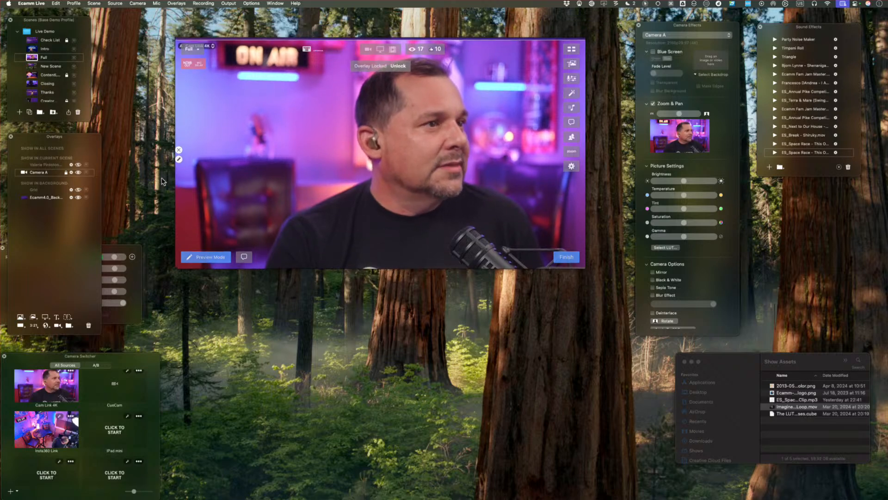
mouse_move(400, 161)
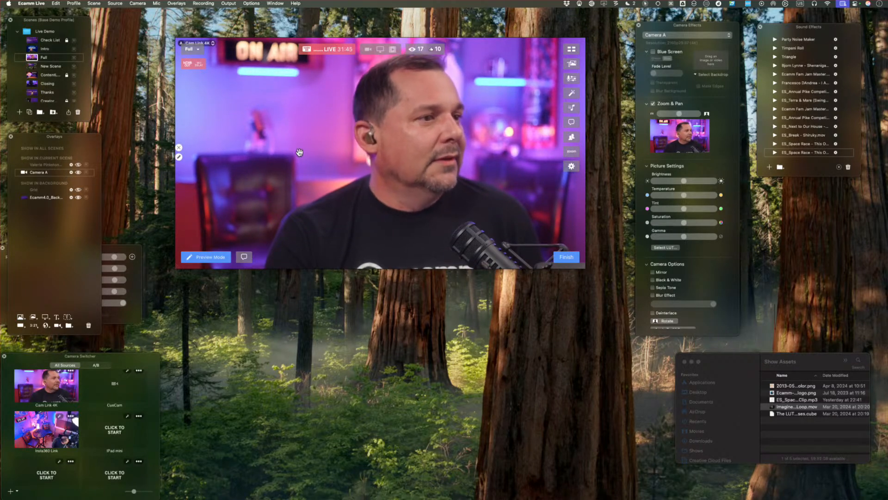
click(66, 173)
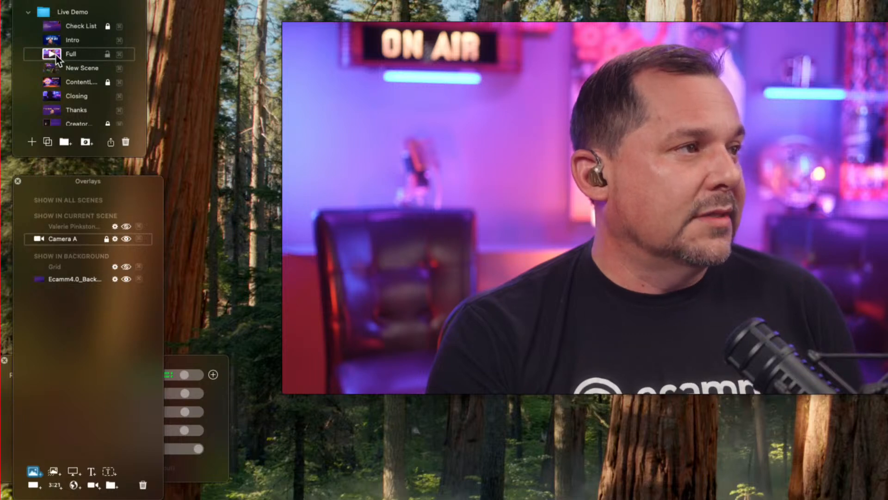
Duplicate the Full scene and name the copy Osmo.
click(47, 141)
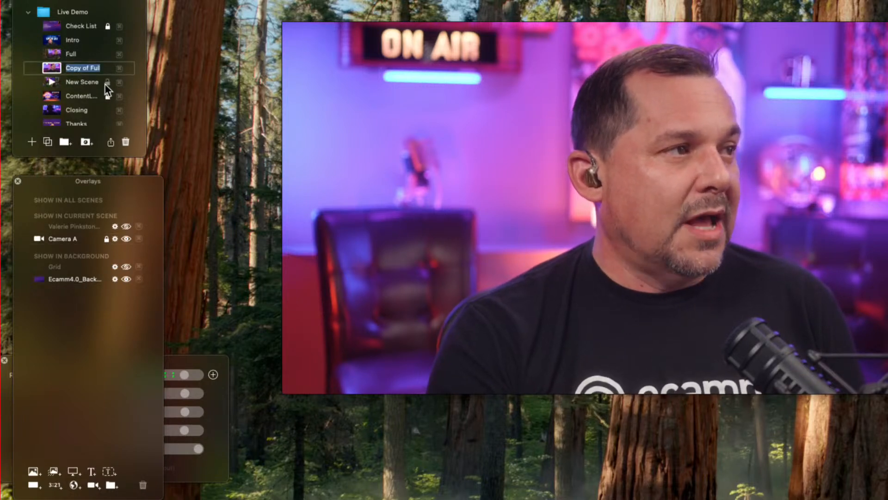
text(Osm)
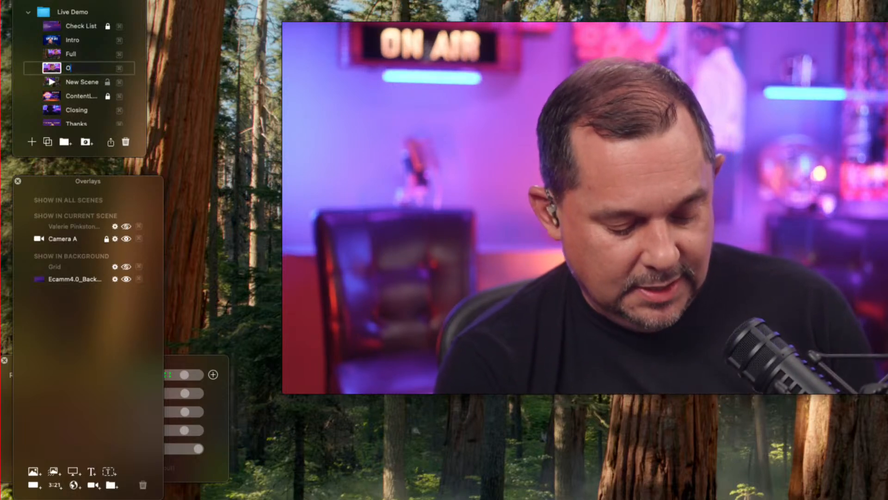
text(o)
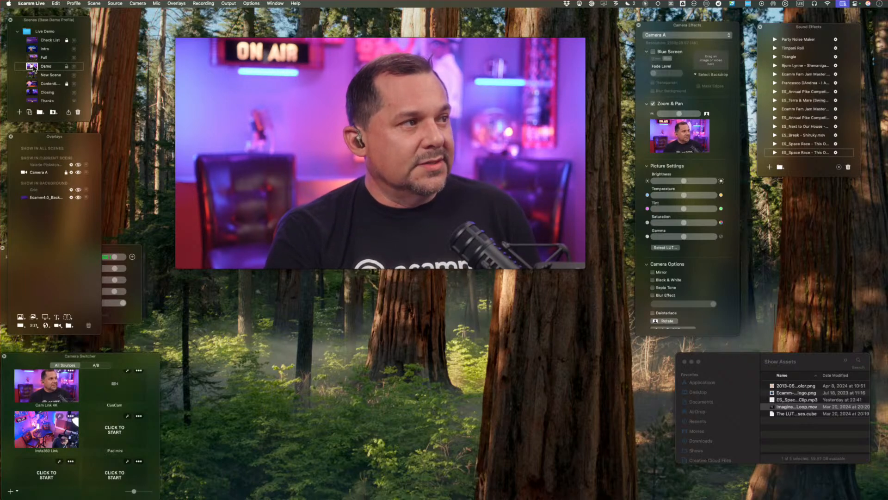
Add the OsmoPocket3 camera to the Osmo scene as an overlay and enlarge it to fill the frame.
scroll(62, 426, down, 5)
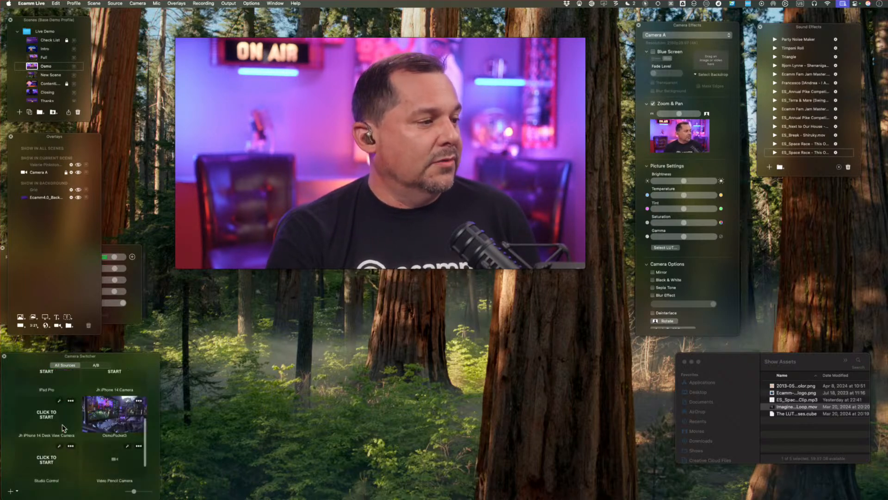
drag(124, 421, 371, 168)
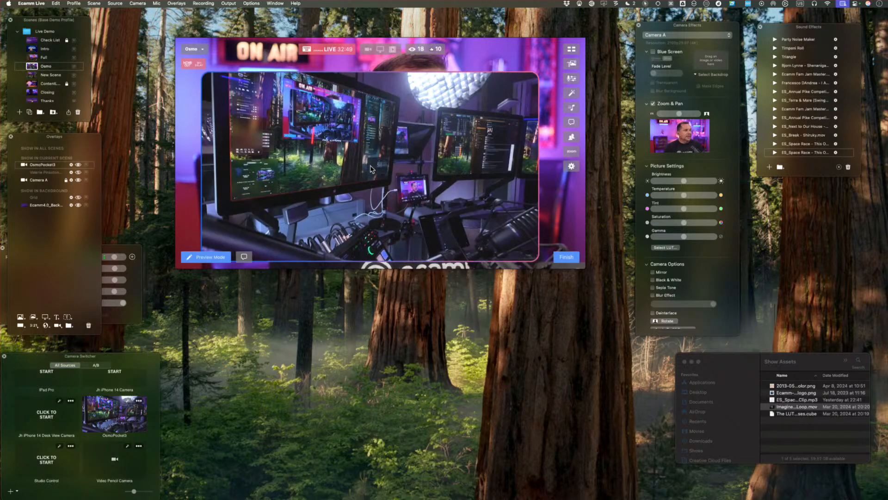
double_click(346, 175)
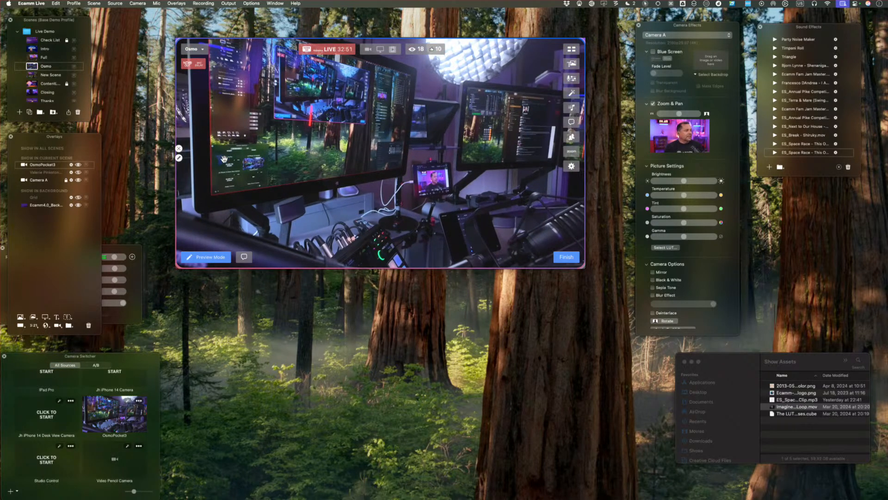
Set the OsmoPocket3 overlay's border style to None.
click(179, 158)
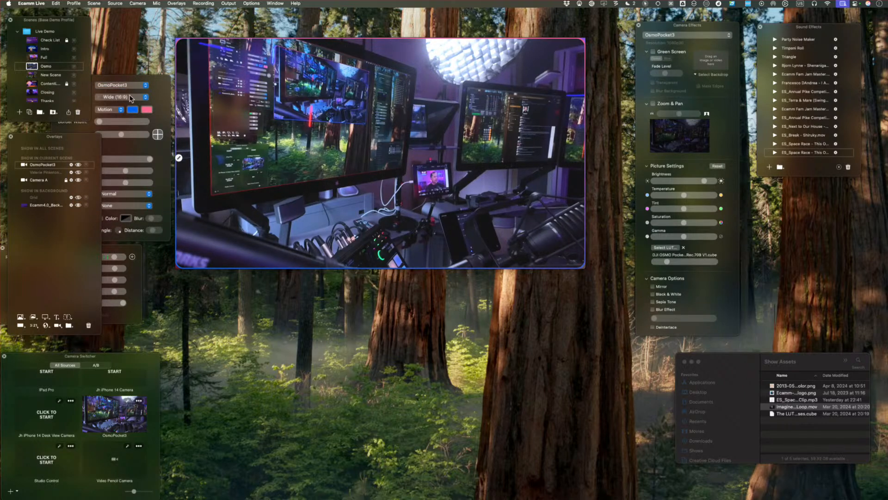
click(109, 110)
click(117, 87)
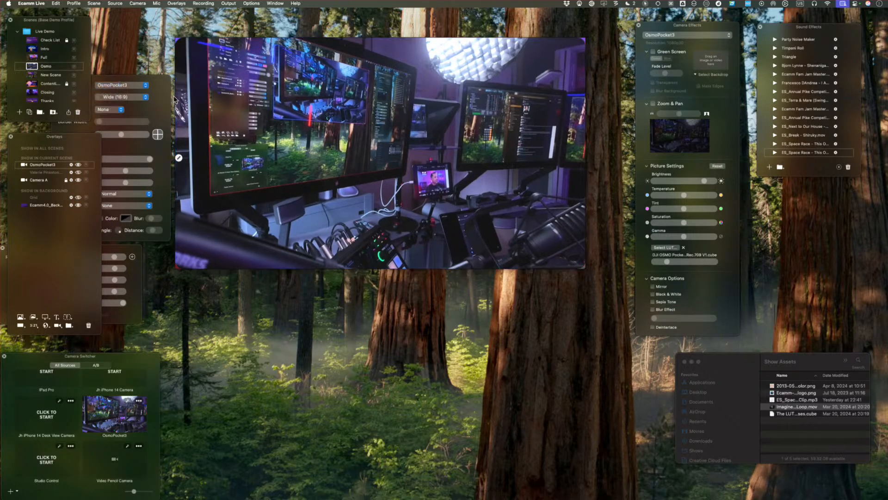
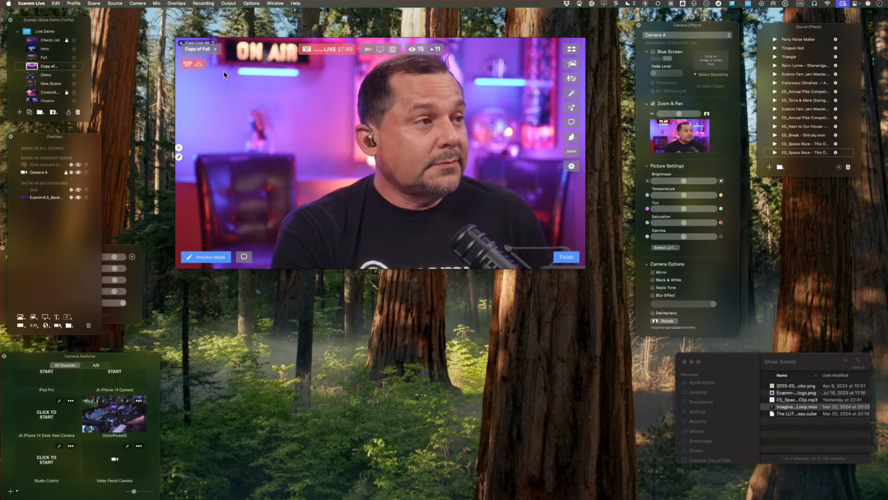
With the copied Full scene's source kept at Blank, delete its Camera A overlay and hide the Ecamm4.0 background overlay.
click(115, 4)
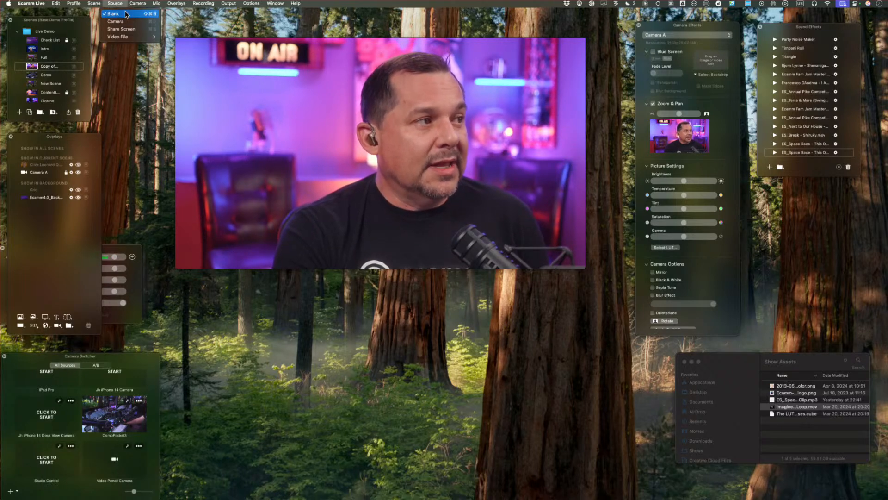
click(126, 14)
click(49, 172)
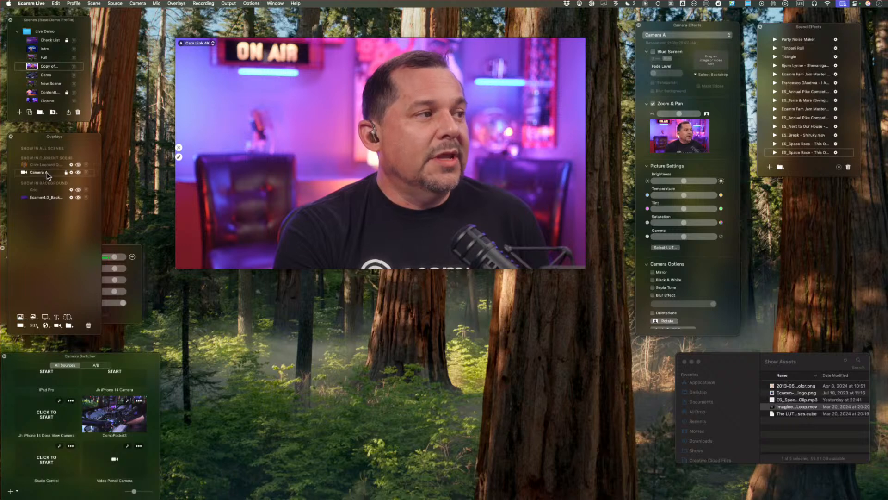
click(89, 326)
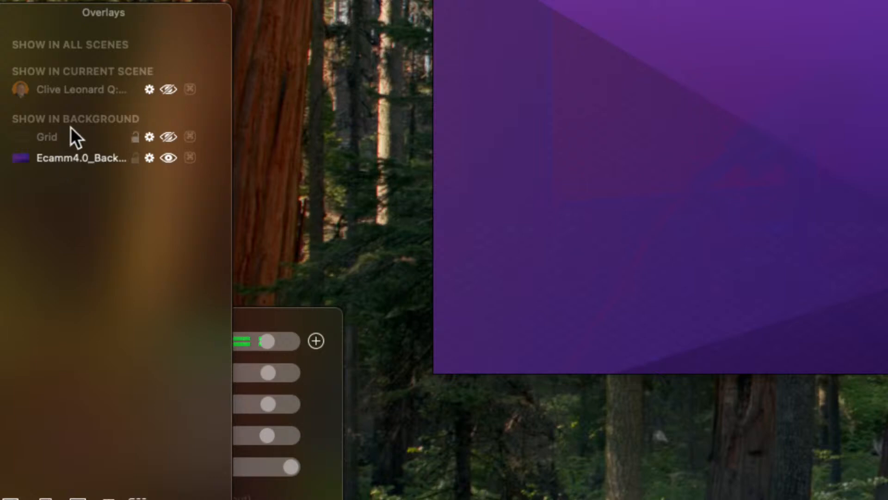
click(168, 157)
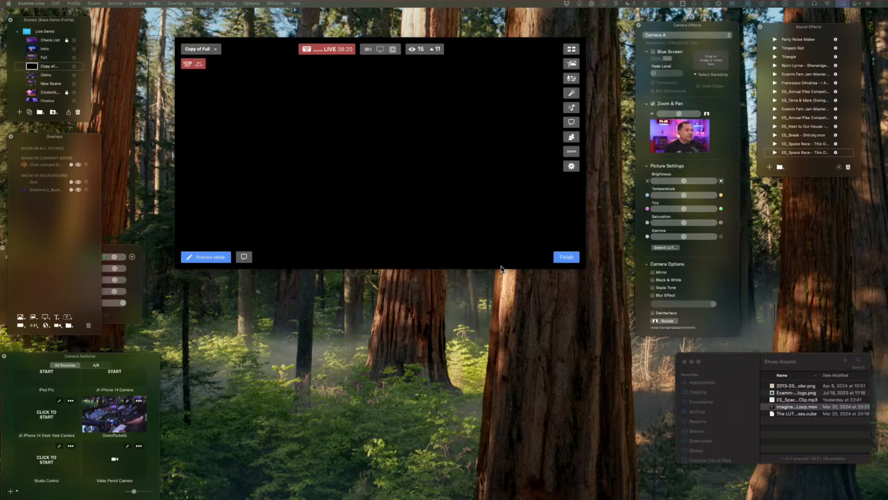
Review the Default Source Mode options in the Video preferences, keep Blank, and move the preferences window below the preview.
drag(887, 160, 440, 122)
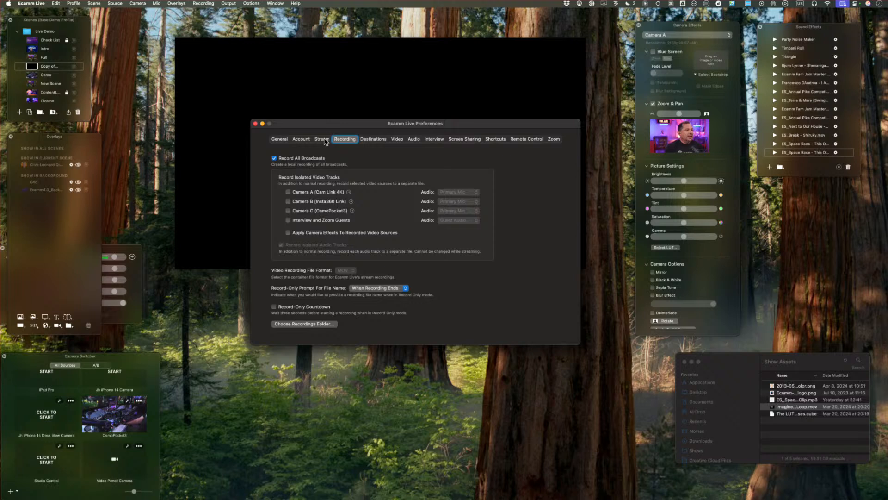
click(397, 139)
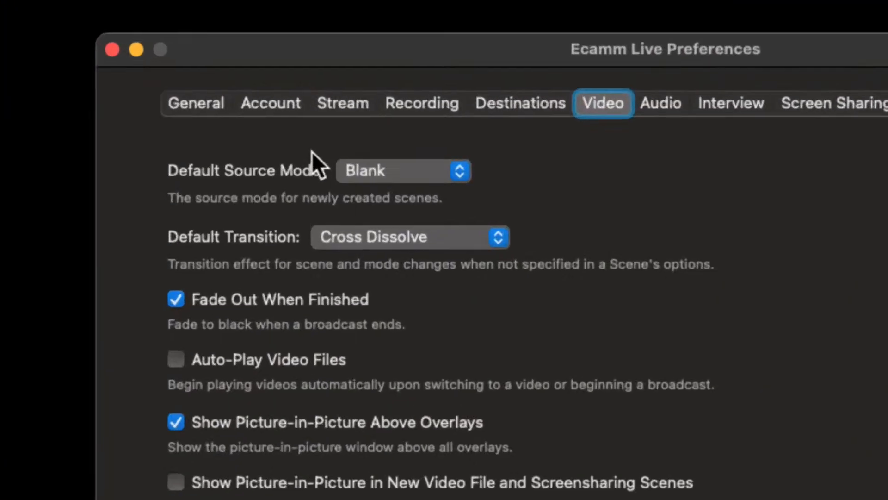
click(390, 172)
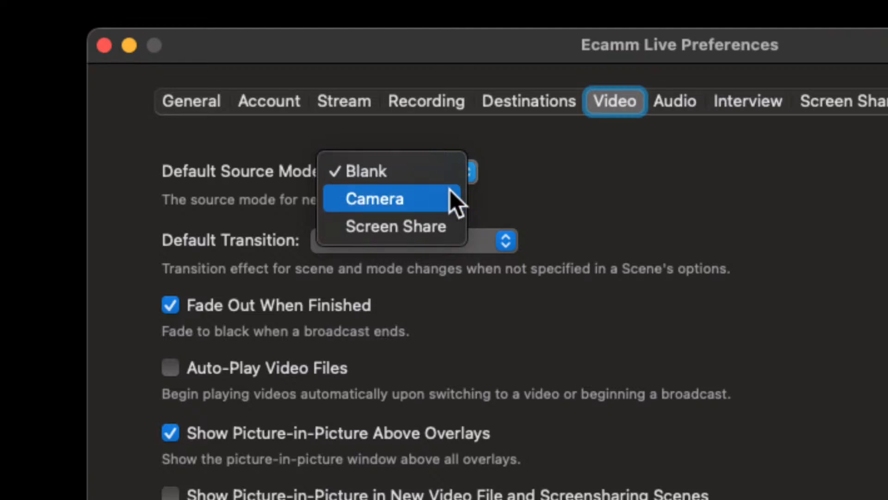
click(640, 200)
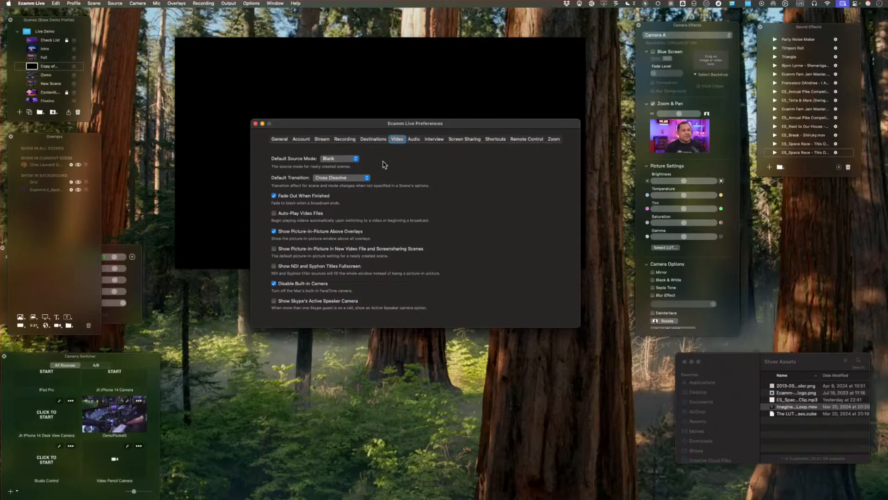
mouse_move(350, 112)
drag(350, 123, 348, 303)
mouse_move(362, 224)
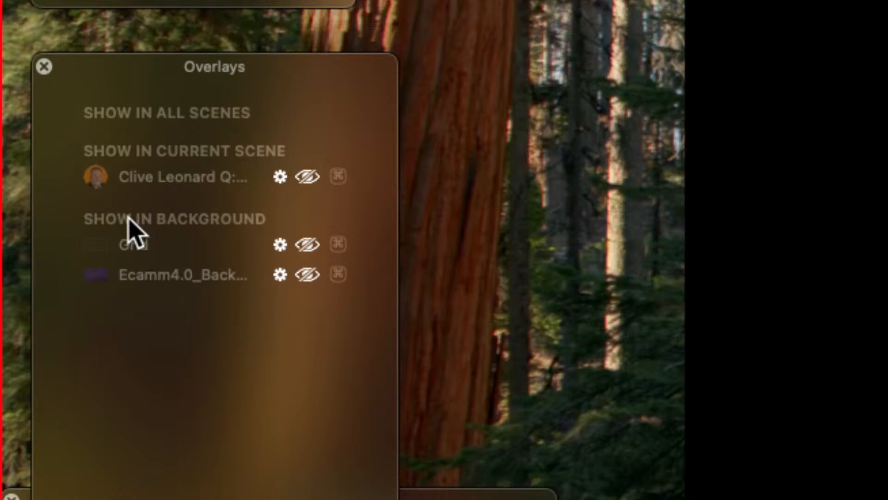
Show the Ecamm4.0 background overlay again in the copied Full scene and switch to the Full scene.
click(308, 274)
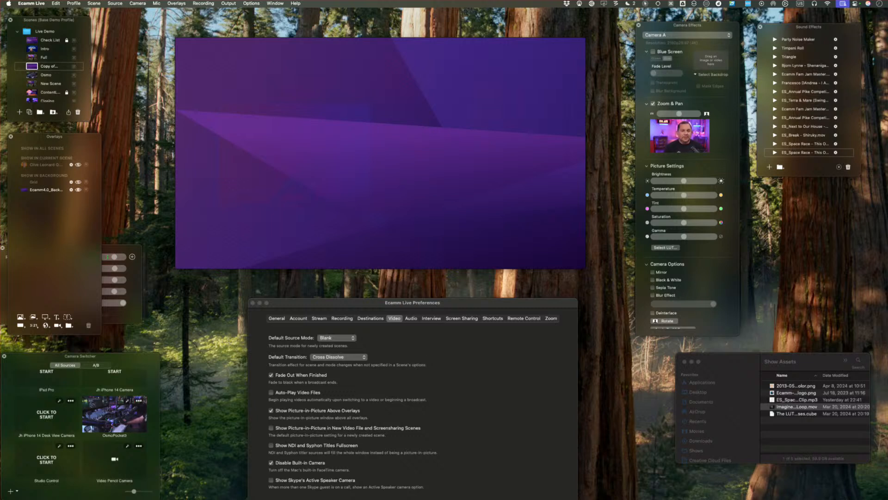
mouse_move(209, 196)
click(32, 59)
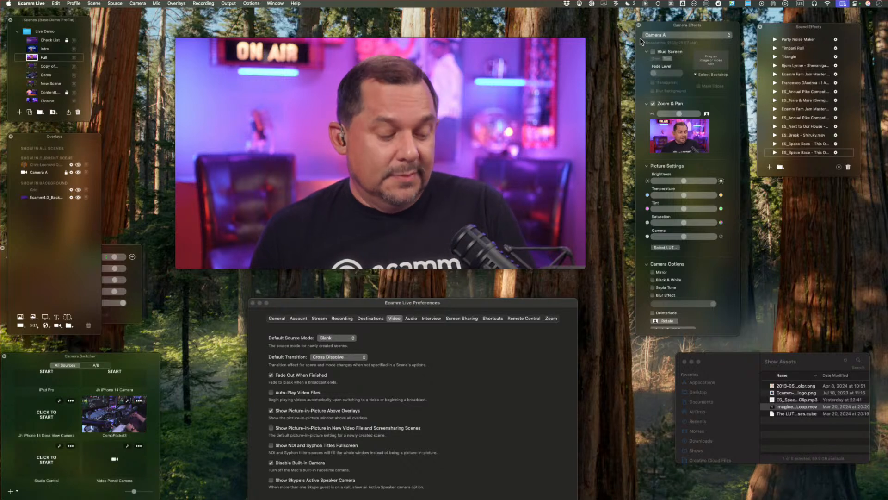
Switch to New Scene and place a duplicate of the Cam Link 4K overlay on the other side of the logo.
mouse_move(578, 161)
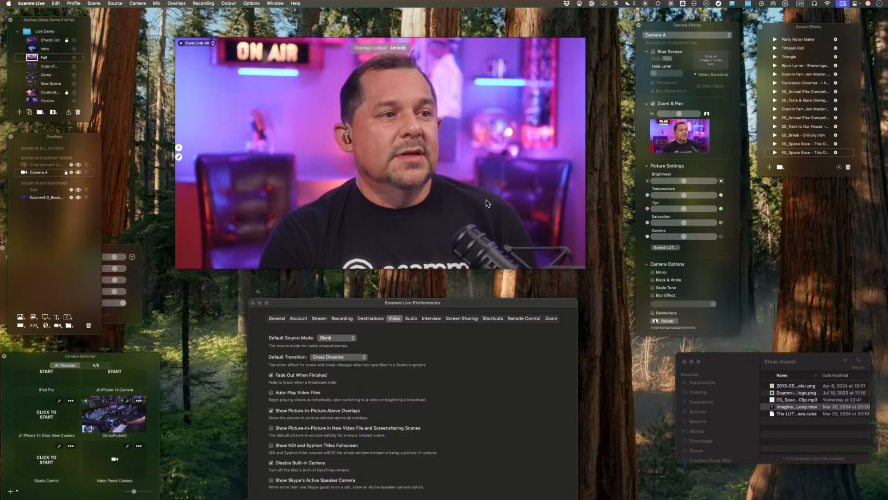
mouse_move(487, 202)
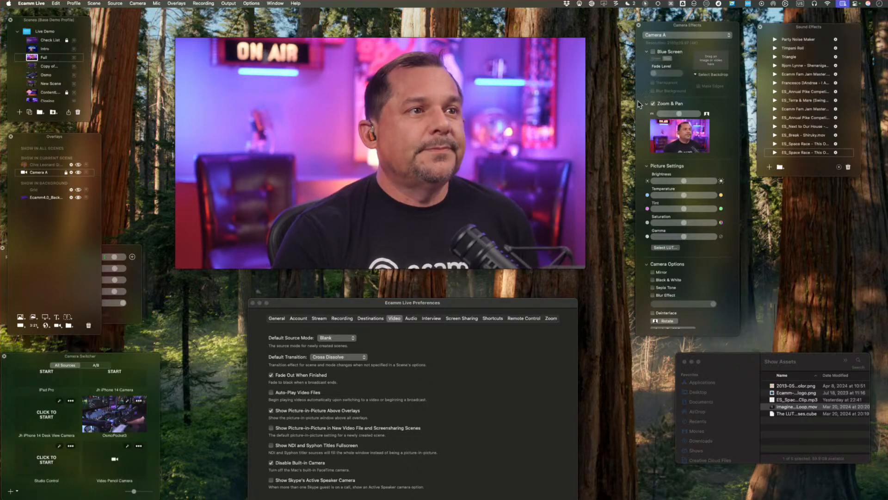
mouse_move(578, 72)
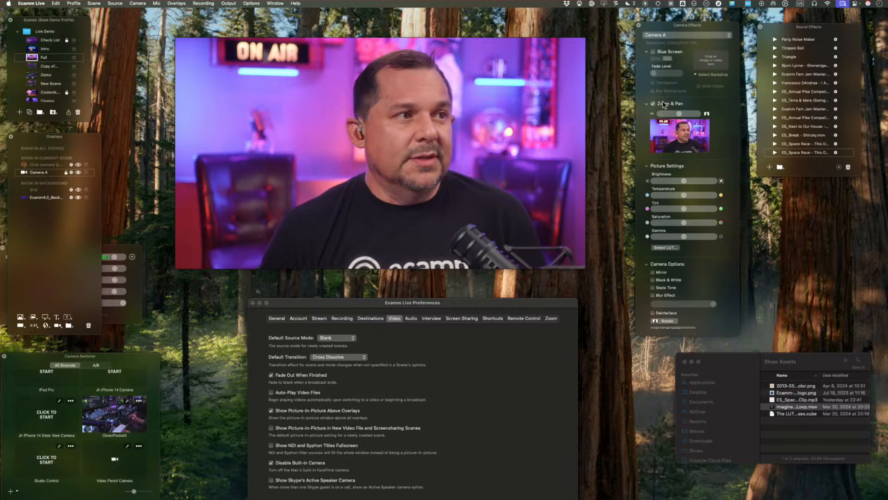
mouse_move(263, 44)
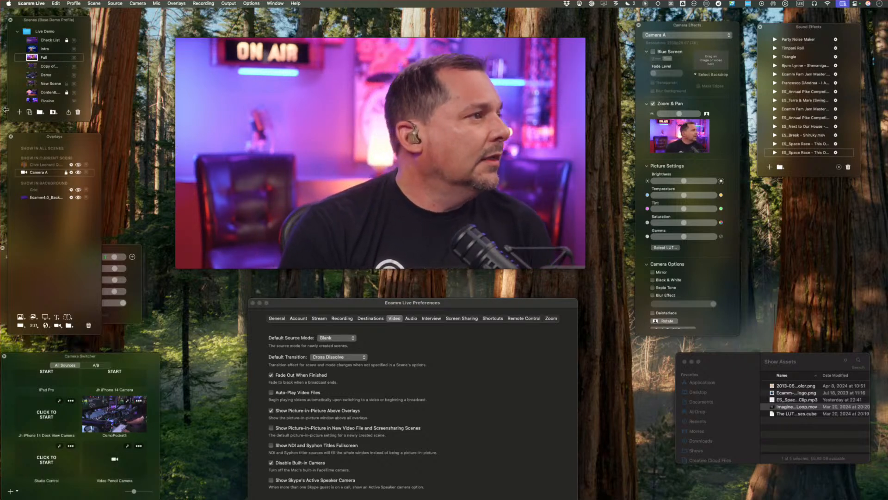
click(32, 85)
mouse_move(293, 135)
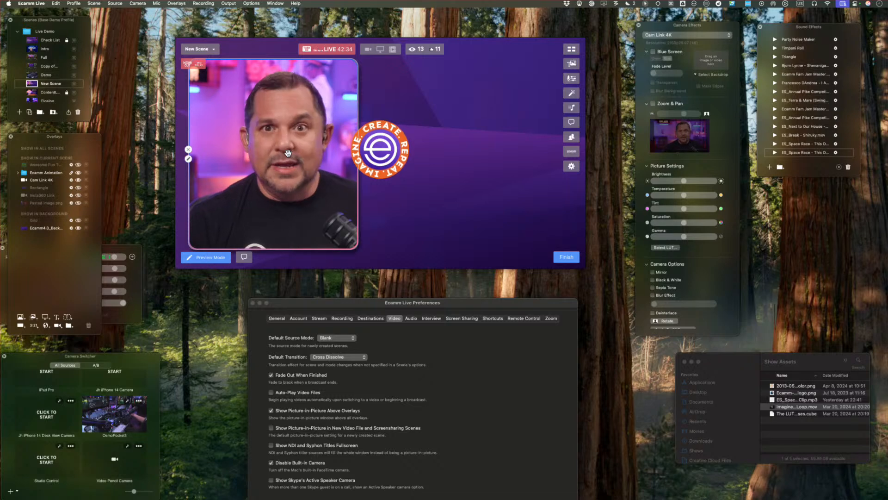
drag(284, 129, 479, 130)
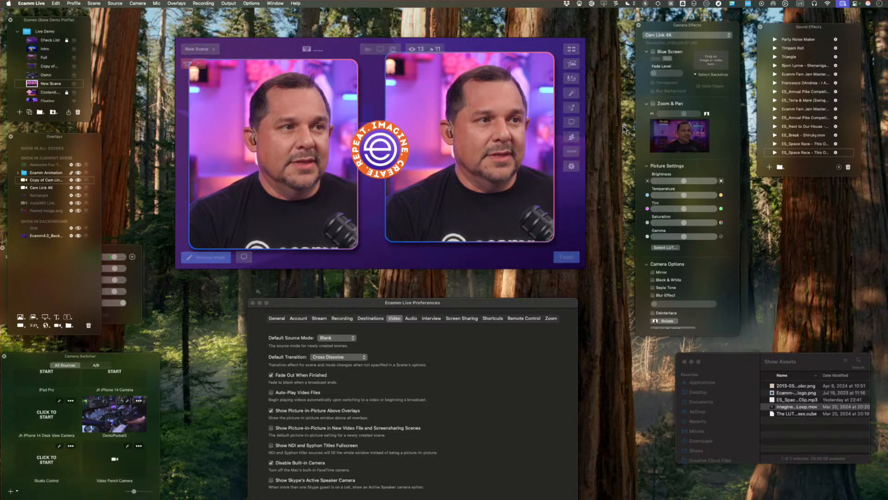
Try Zoom & Pan on the Cam Link 4K camera by adjusting its zoom and framing, and turn the effect back off.
click(660, 105)
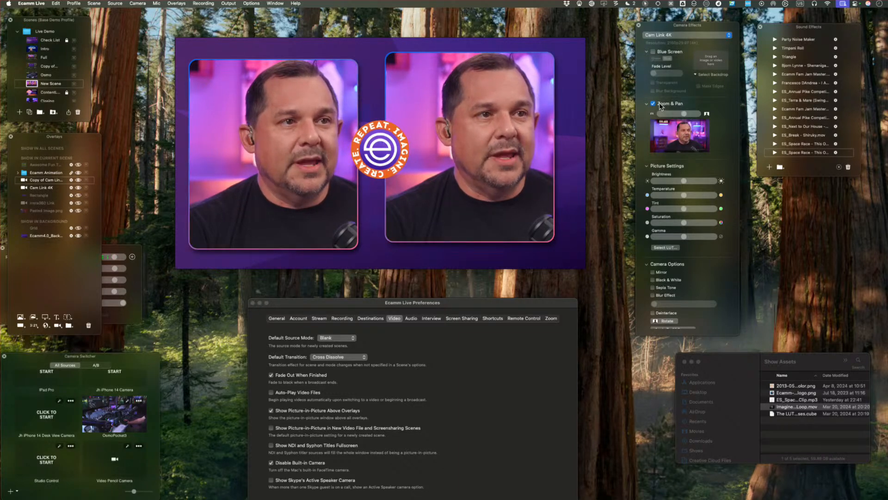
drag(682, 136, 683, 137)
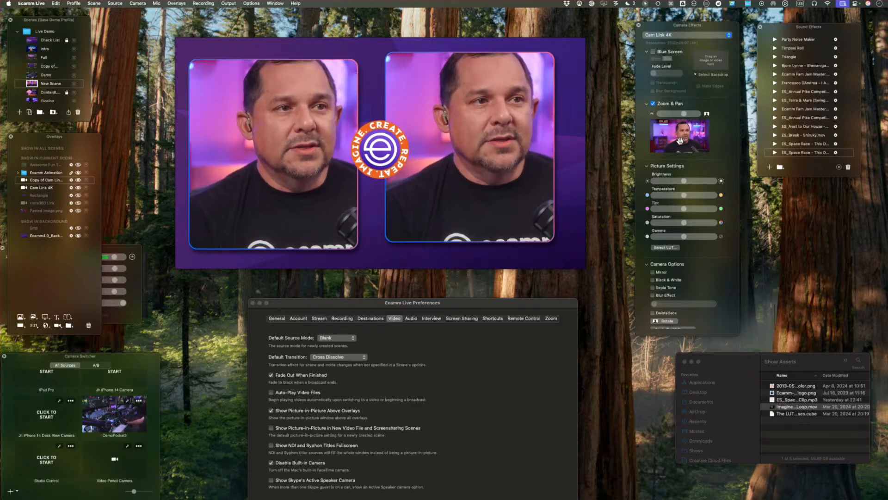
mouse_move(684, 114)
mouse_down()
mouse_move(692, 115)
mouse_move(659, 119)
mouse_move(677, 118)
mouse_up()
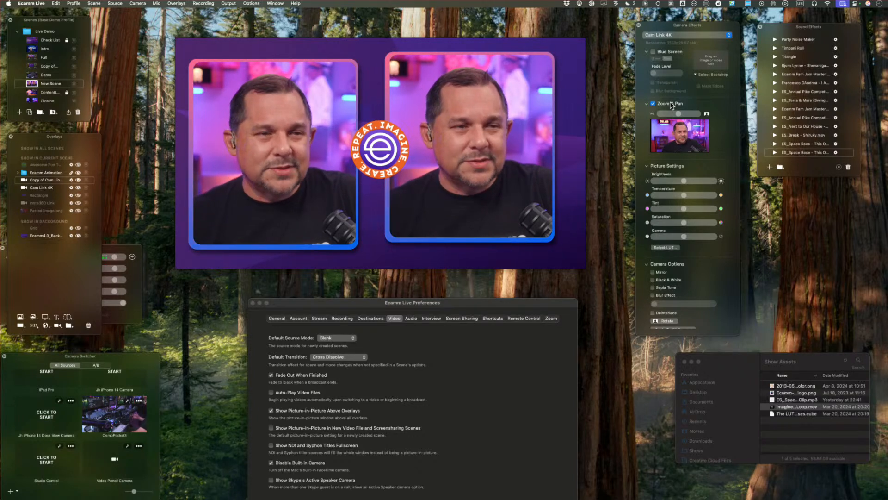
click(670, 104)
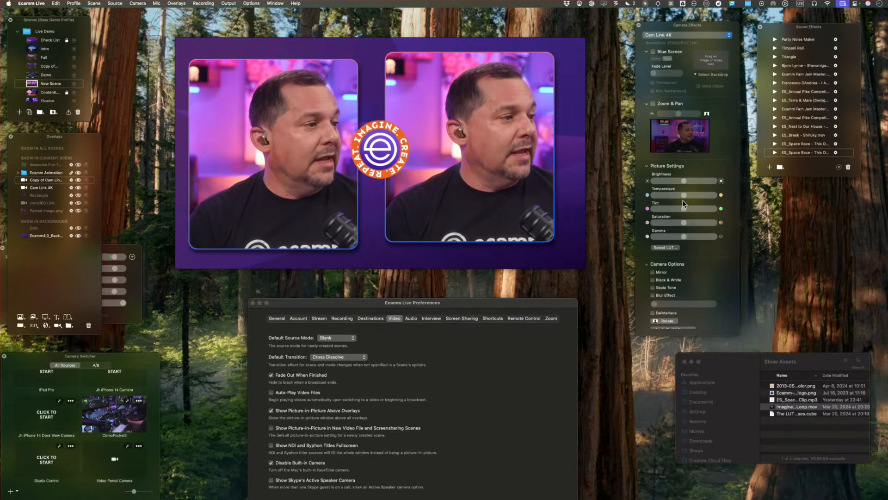
Start the iPad mini camera, try it as the source of the duplicated Cam Link 4K overlay, and undo the swap.
scroll(89, 428, up, 3)
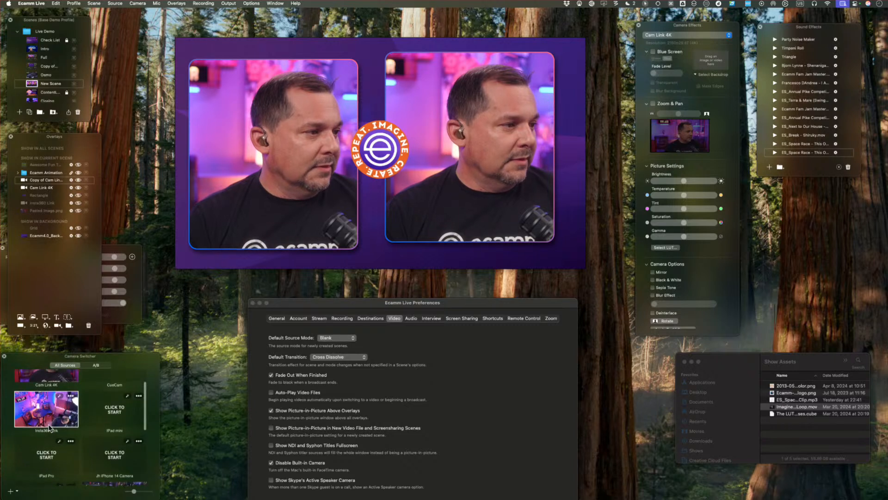
click(117, 410)
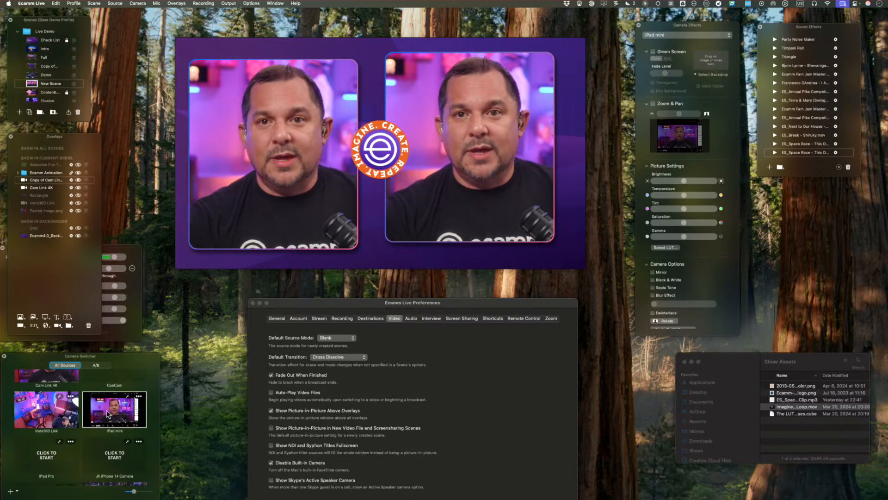
drag(108, 413, 456, 148)
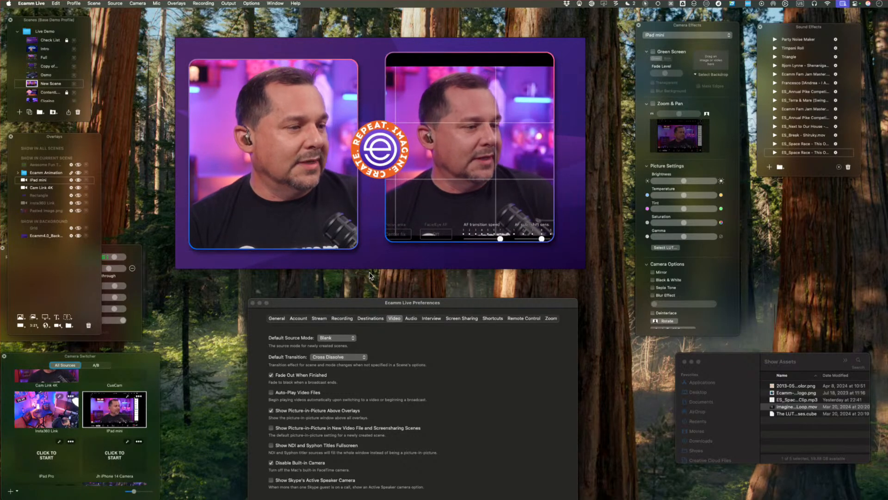
key(super+z)
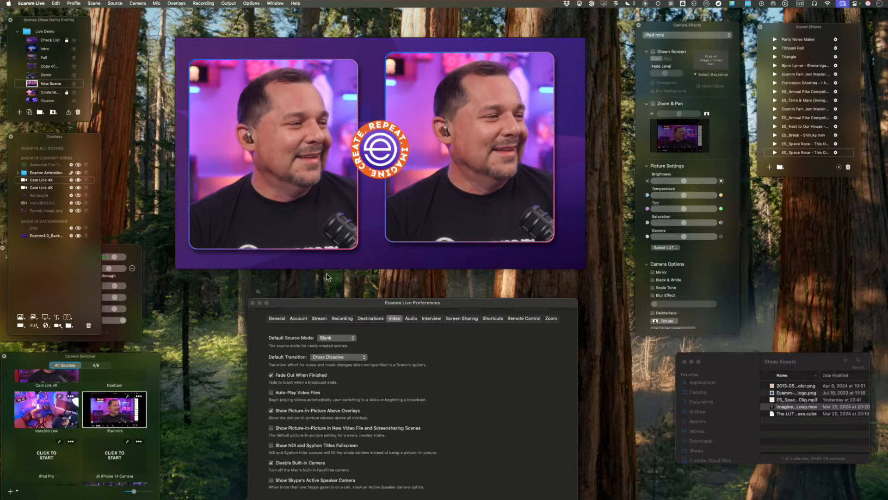
Add the iPad mini camera to New Scene as a separate Classic (4:3) overlay, and resize and reposition it over the preview.
drag(115, 409, 373, 260)
drag(370, 199, 376, 180)
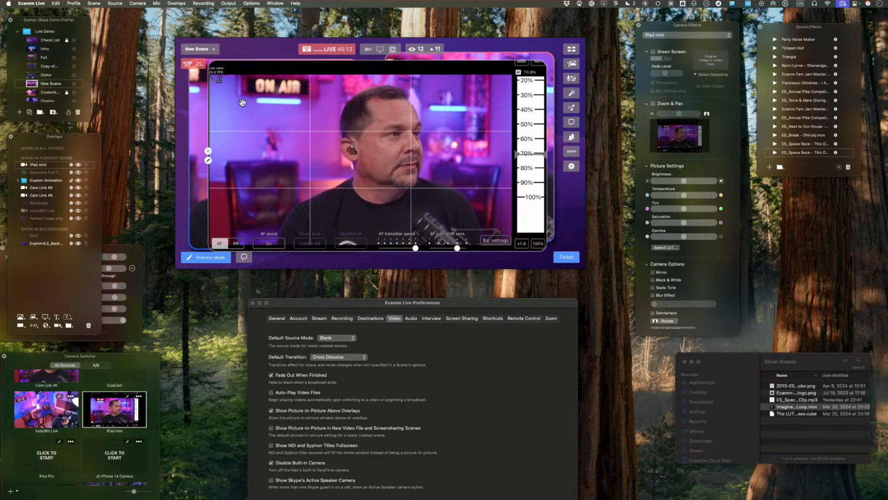
click(209, 161)
click(163, 101)
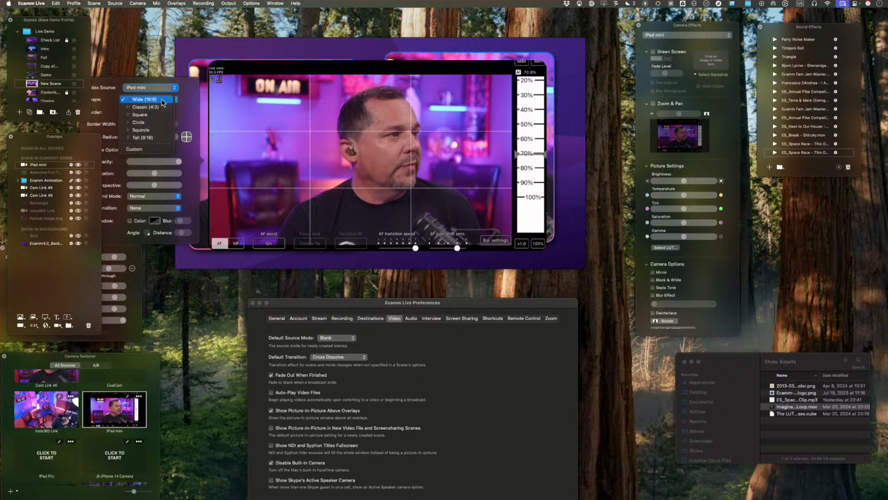
click(163, 108)
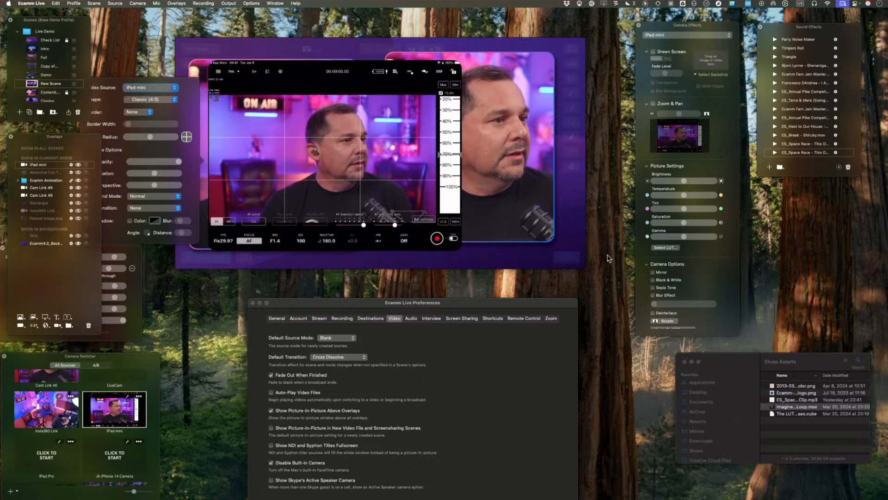
drag(458, 247, 531, 270)
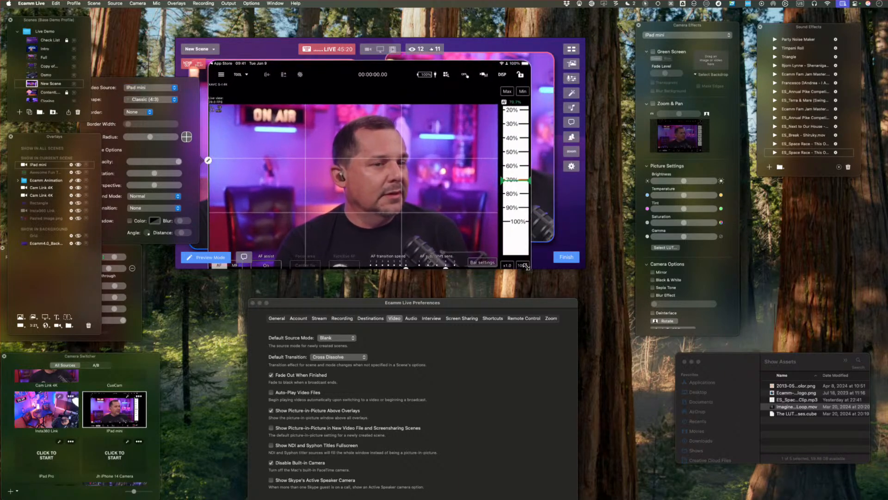
drag(429, 69, 449, 53)
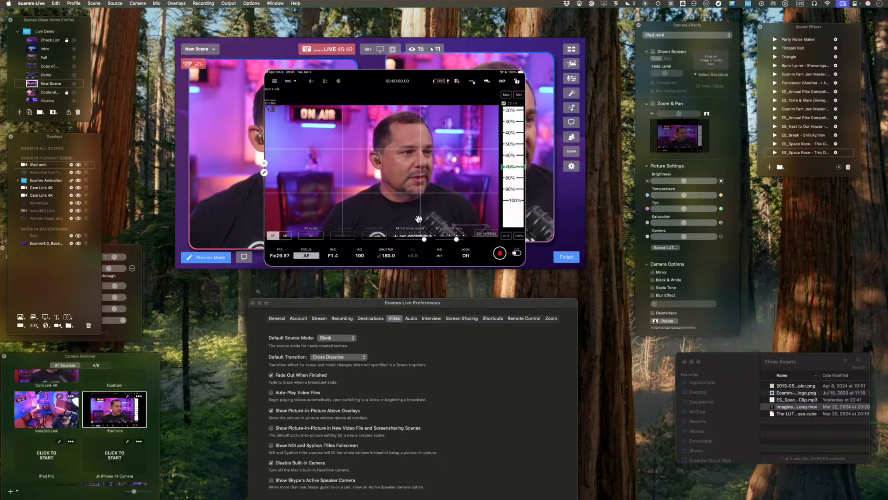
Hide the iPad mini overlay in New Scene after pointing out its camera control readout.
click(333, 256)
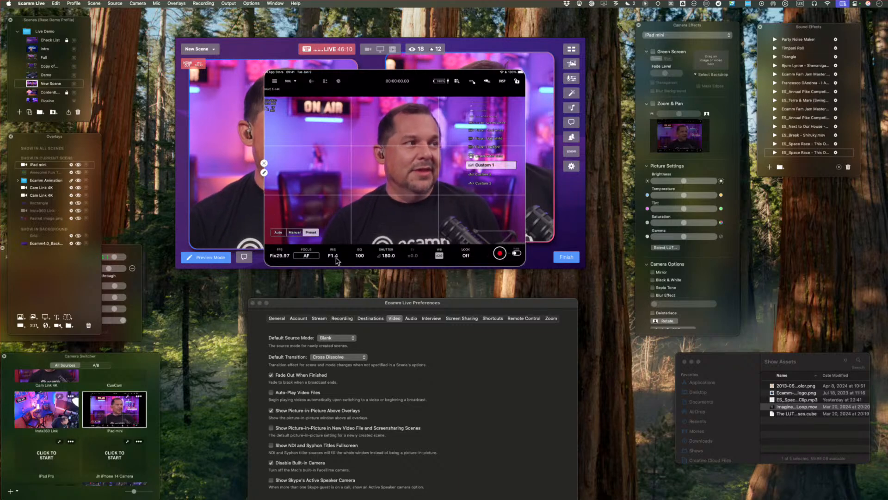
click(264, 163)
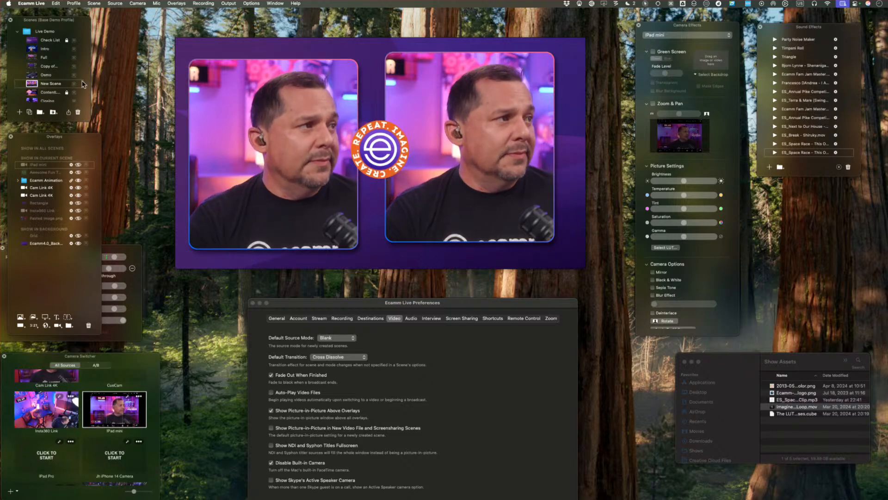
Switch to the Full scene and apply the .cube LUT file from the Desktop's Show Assets folder to Camera A.
click(33, 58)
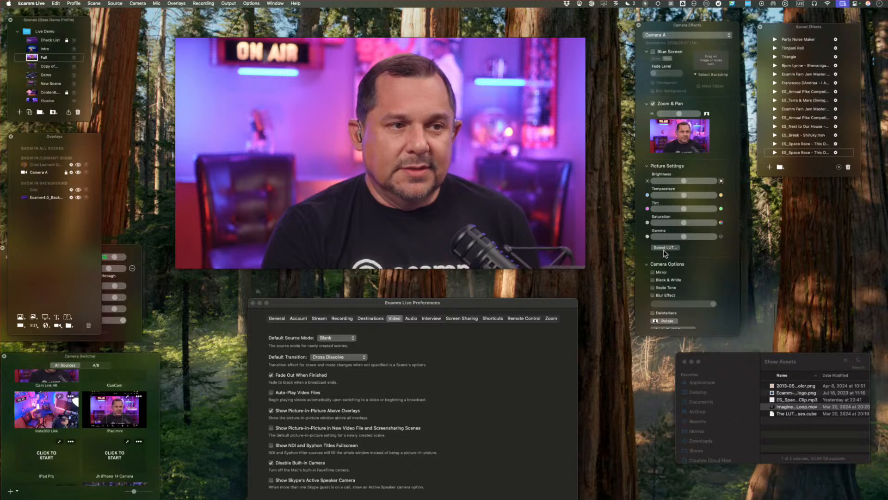
scroll(665, 253, down, 2)
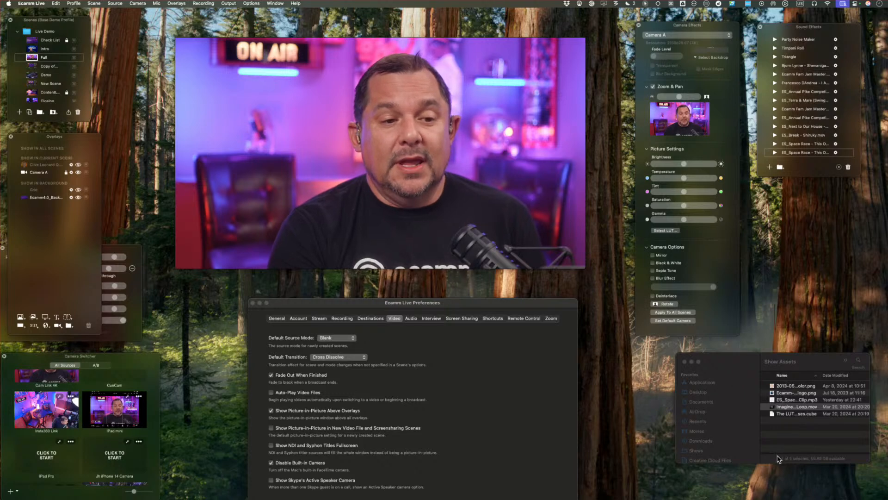
click(672, 231)
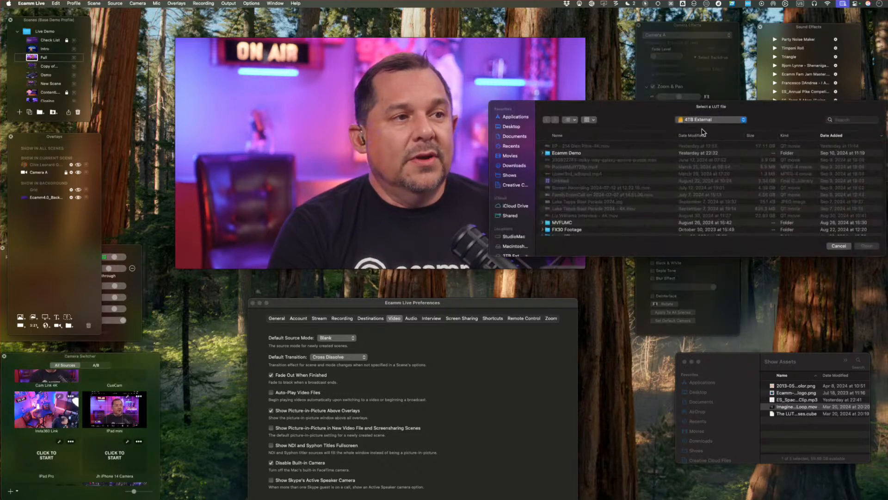
click(519, 127)
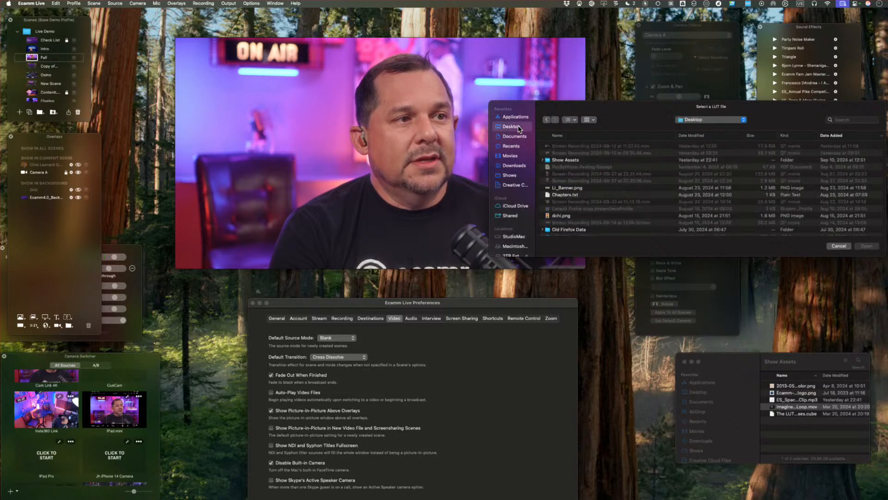
double_click(567, 160)
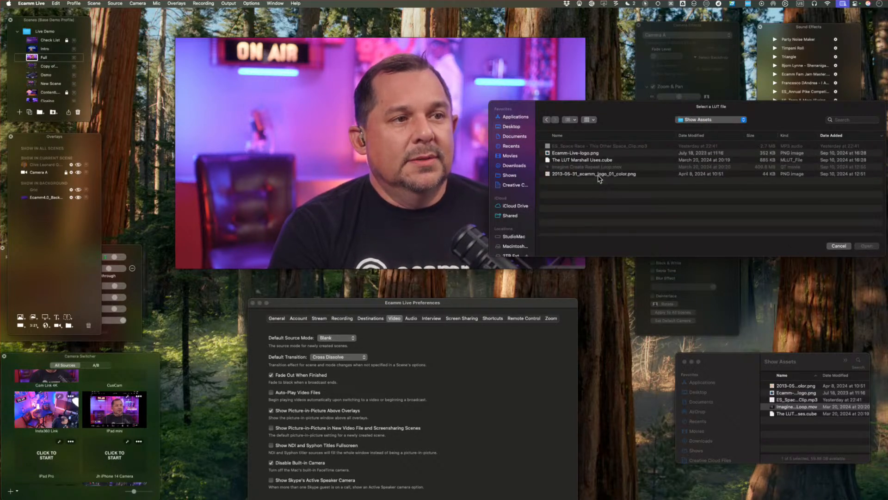
click(598, 160)
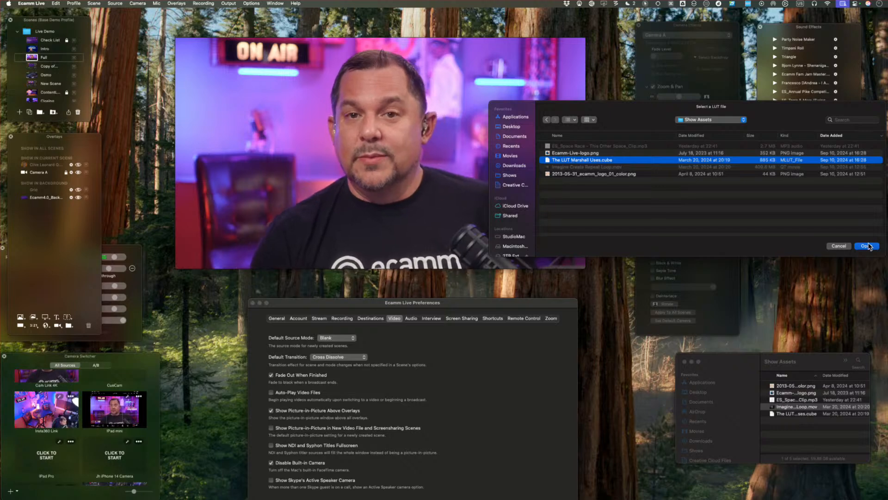
click(867, 246)
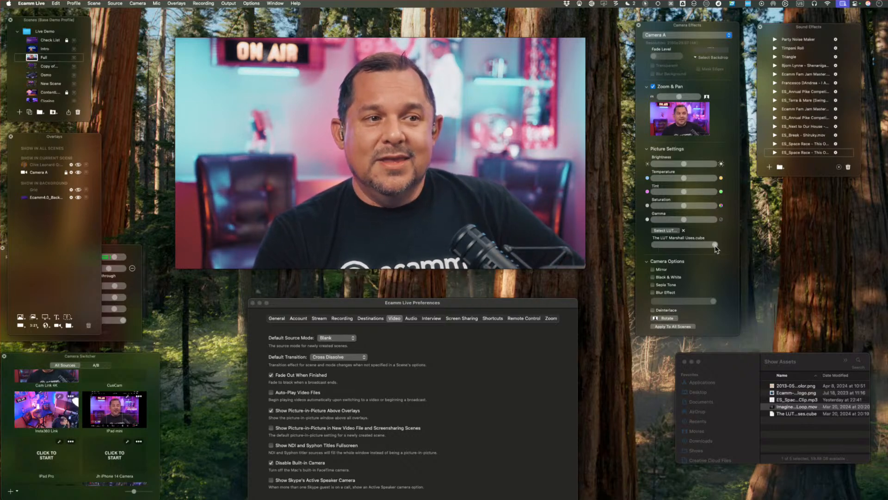
Try the LUT's intensity control on Camera A, and remove the LUT.
mouse_move(715, 245)
mouse_down()
mouse_move(664, 250)
mouse_move(710, 252)
mouse_up()
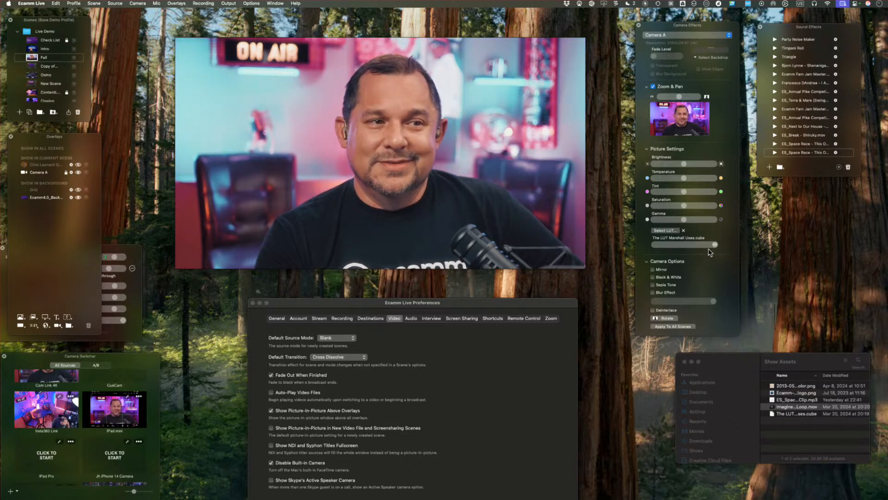
click(683, 230)
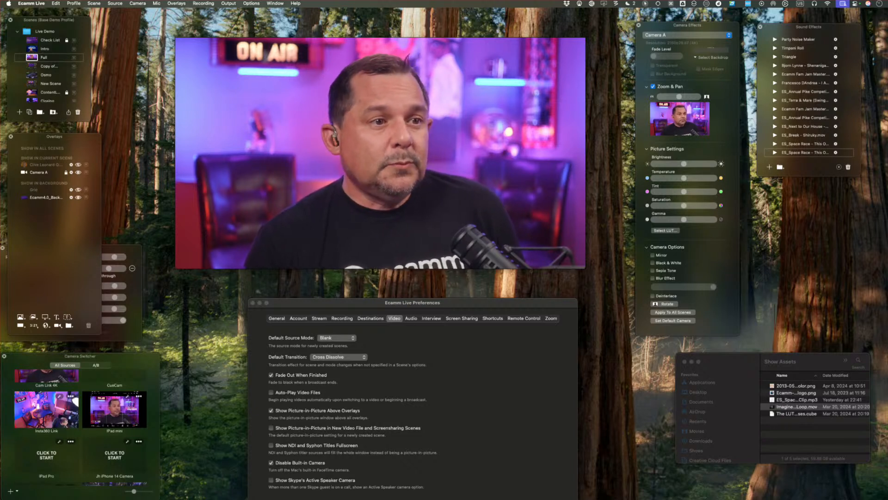
Try the Mirror, Black & White and Sepia Tone options on Camera A, turning each back off.
click(660, 257)
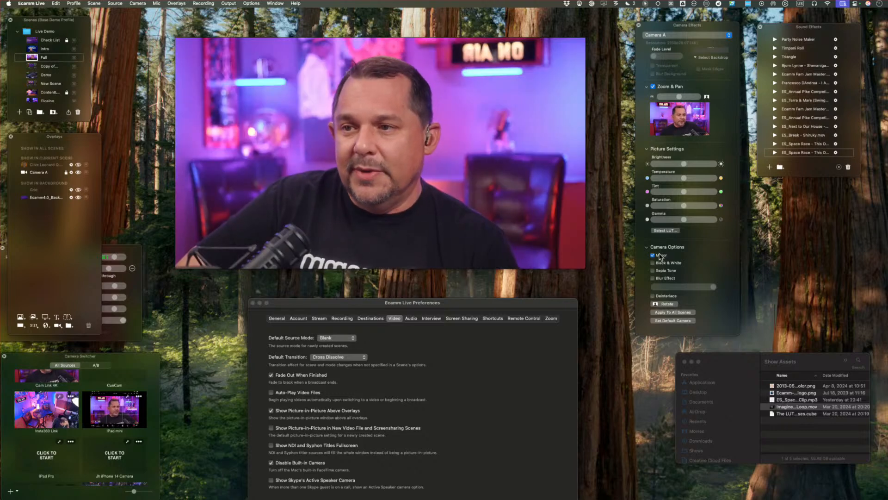
click(660, 256)
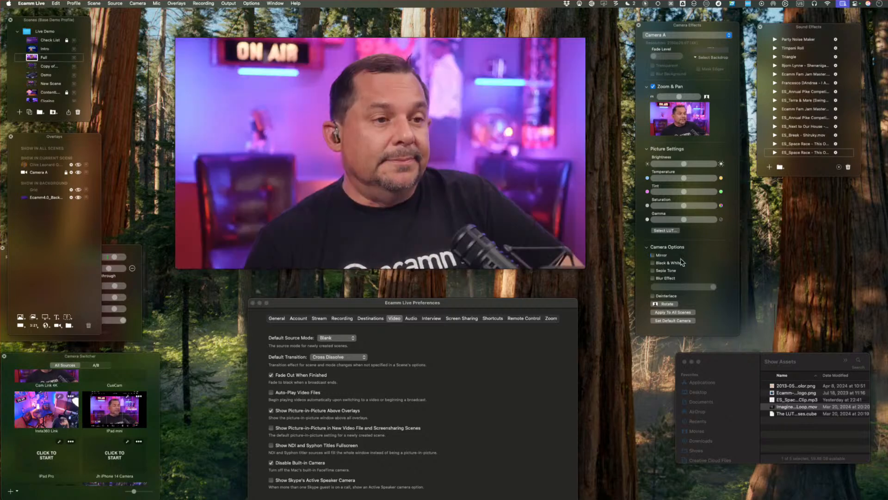
click(672, 264)
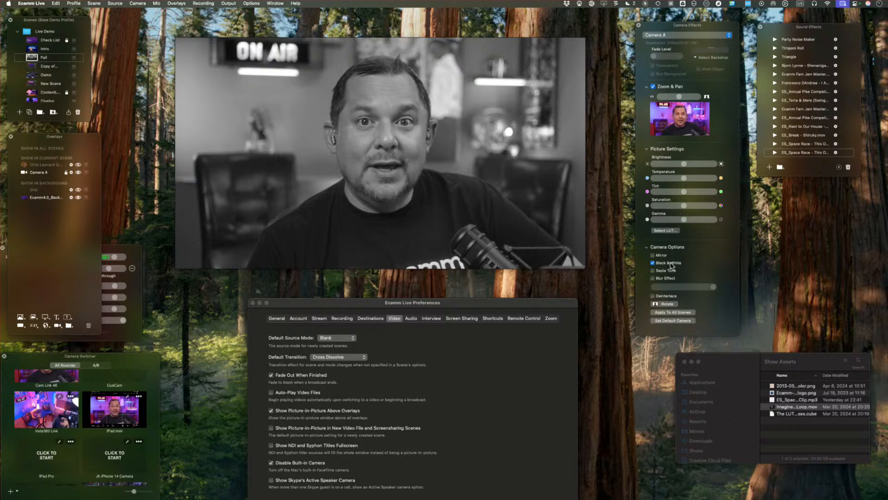
click(672, 264)
click(664, 272)
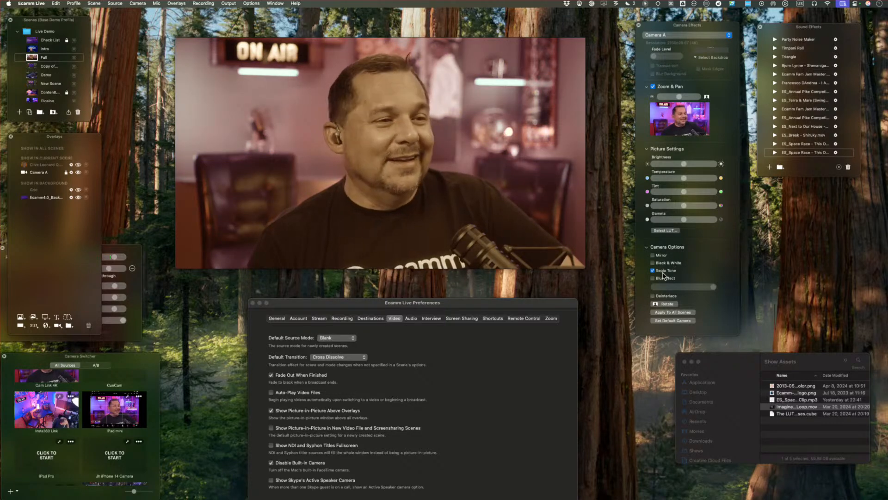
click(663, 271)
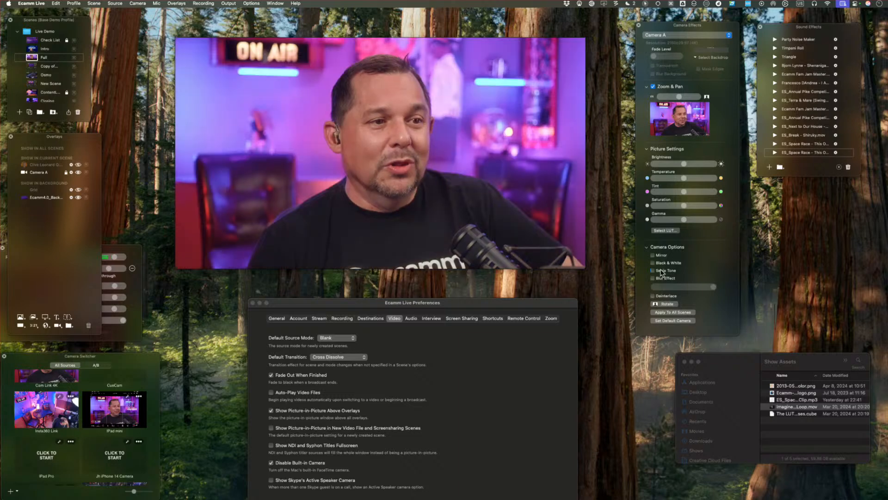
Try Blur Effect on Camera A, reduce its strength to the minimum, and turn the effect back off.
click(661, 278)
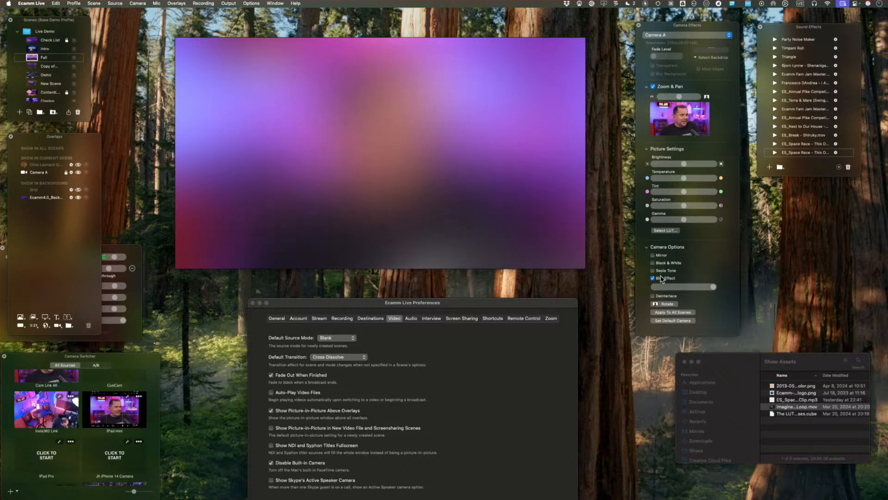
drag(666, 287, 646, 287)
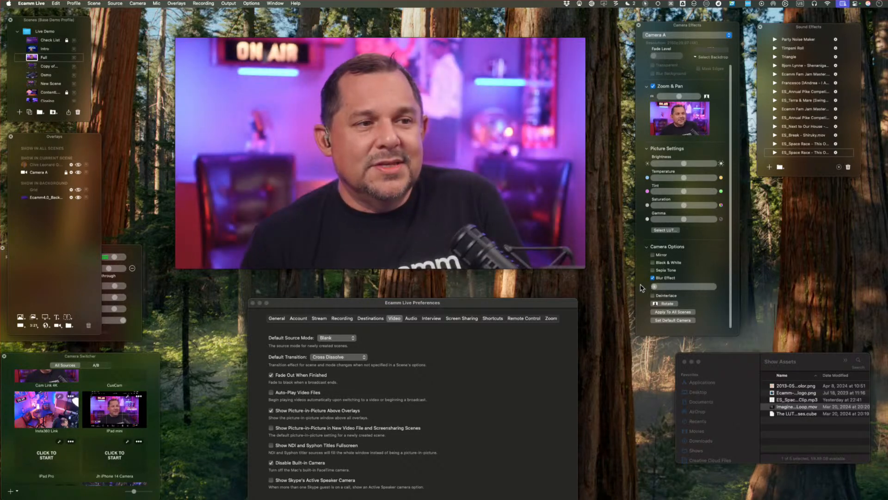
click(666, 278)
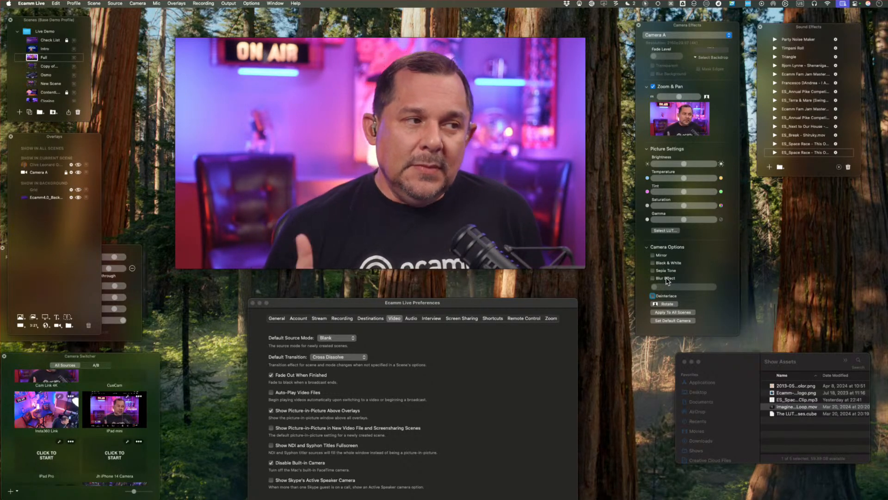
Add a rectangle shape overlay to the Full scene and set its fill to Blur.
mouse_move(290, 122)
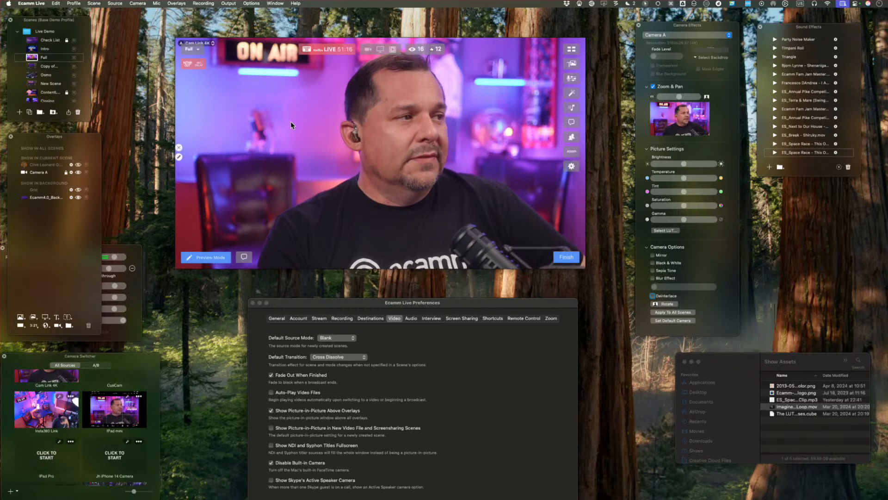
click(20, 317)
mouse_move(429, 113)
mouse_move(318, 182)
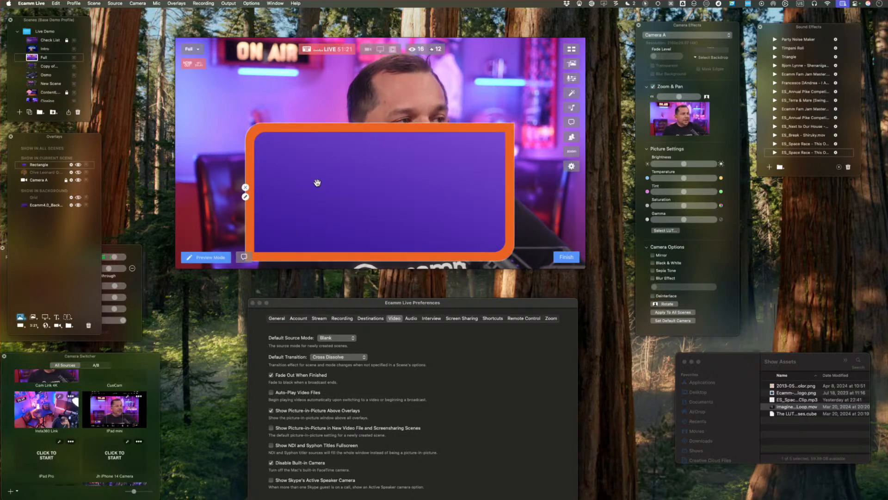
click(245, 197)
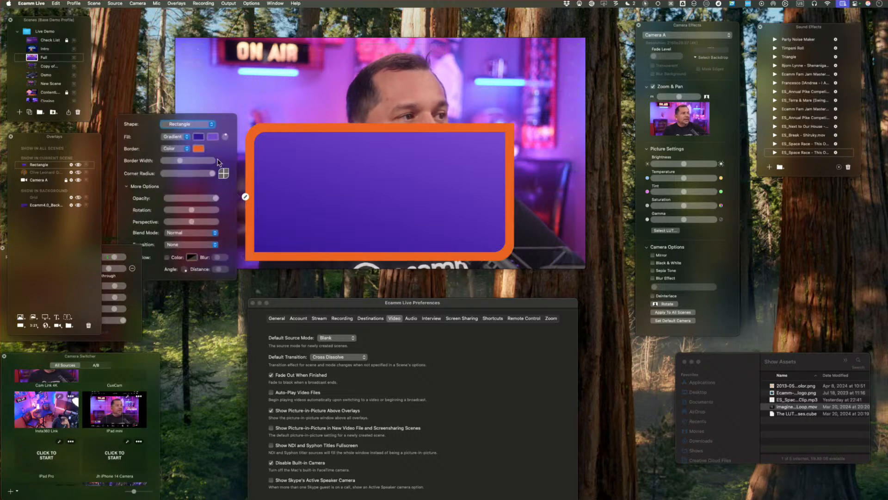
click(178, 141)
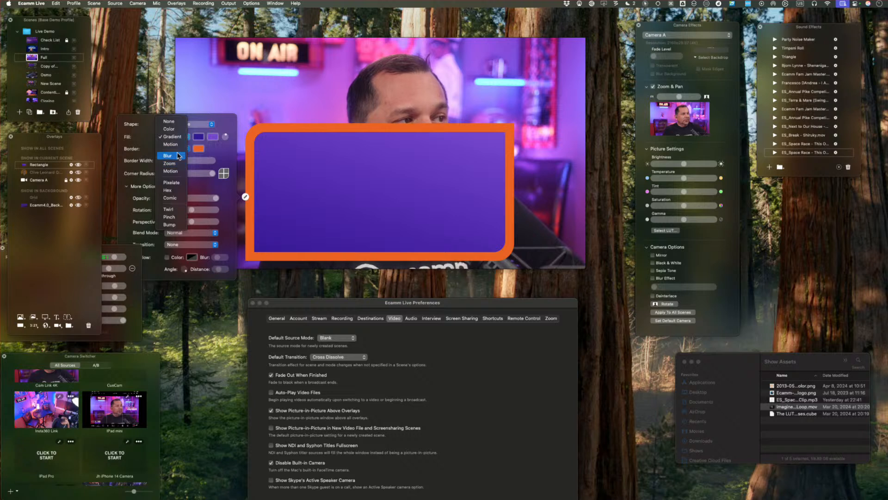
click(178, 155)
Narrow the blurred rectangle and position it over the presenter's face.
mouse_move(336, 198)
mouse_down()
mouse_move(368, 145)
mouse_move(365, 128)
mouse_move(348, 135)
mouse_up()
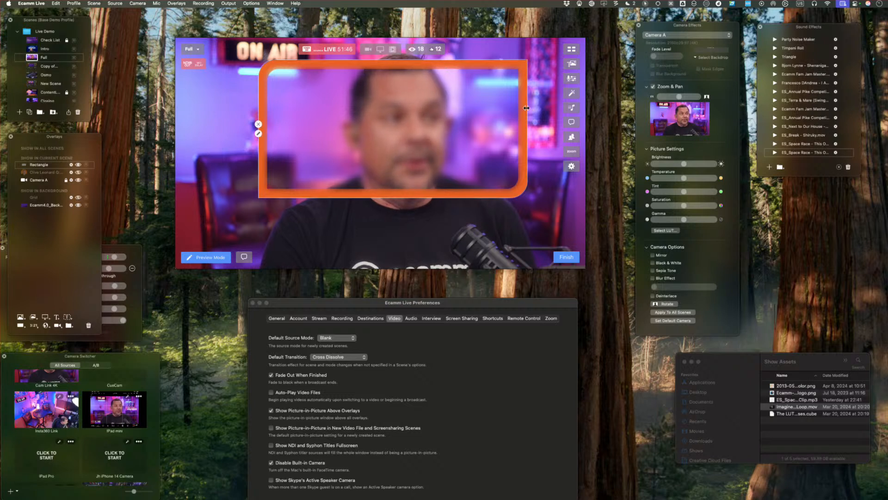
drag(526, 107, 466, 113)
drag(386, 116, 443, 118)
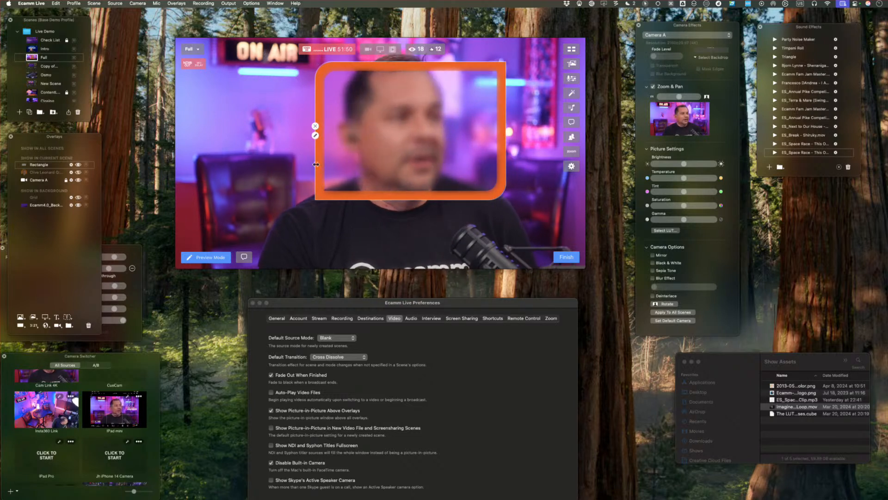
Change the rectangle's fill to Pixelate with larger blocks, and make its orange border thinner.
click(315, 135)
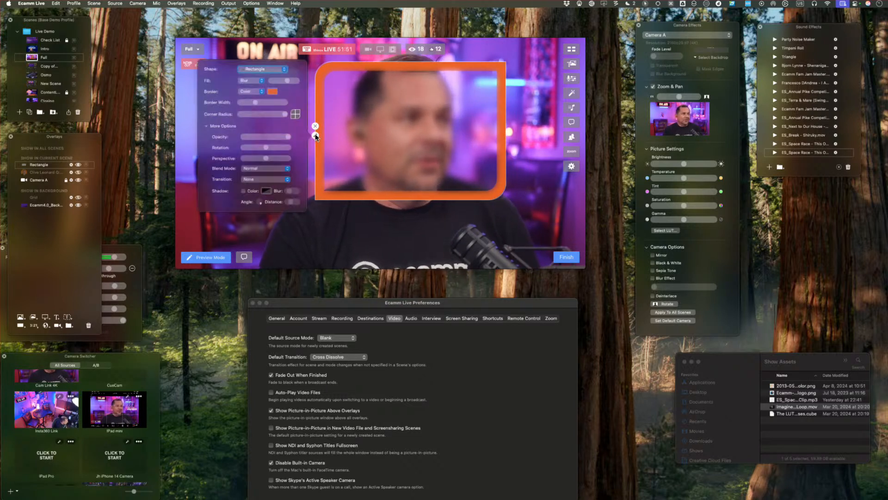
click(244, 75)
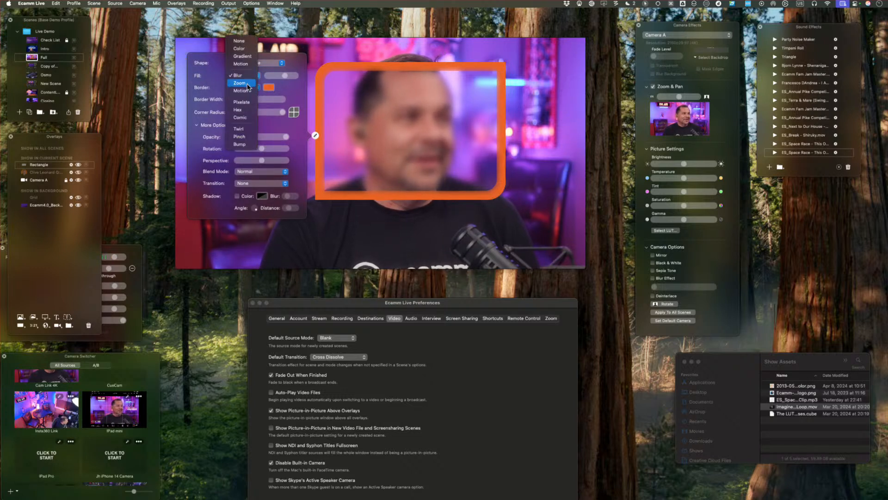
click(241, 102)
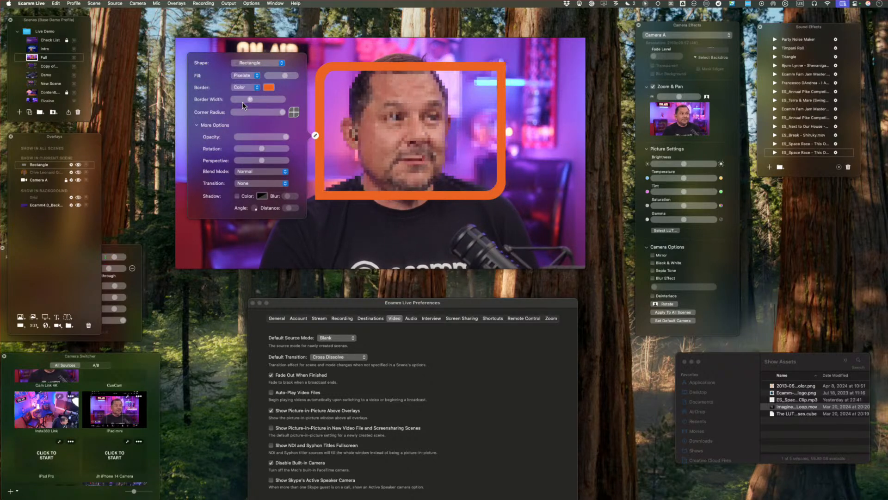
click(242, 101)
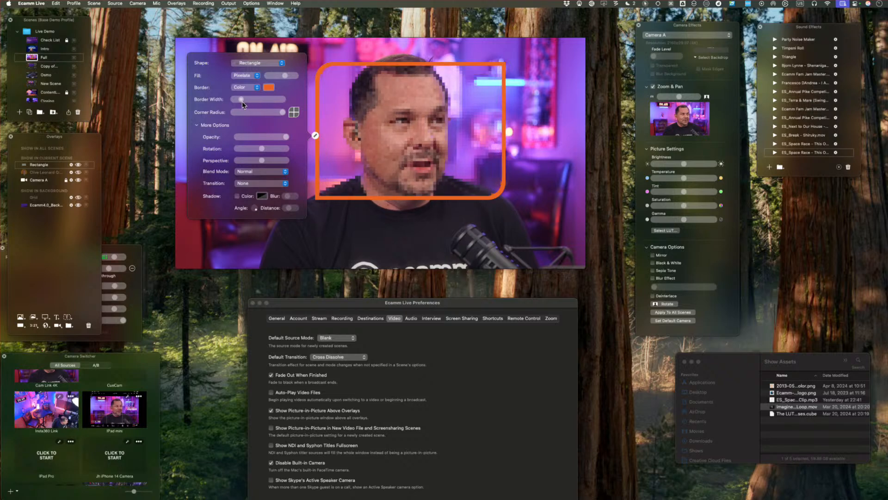
drag(285, 75, 292, 77)
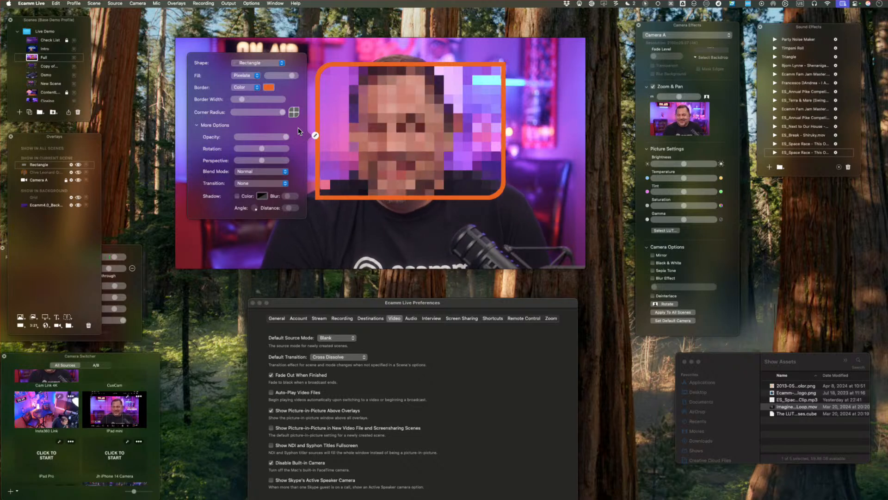
Hide the pixelated rectangle overlay in the Full scene.
mouse_move(312, 137)
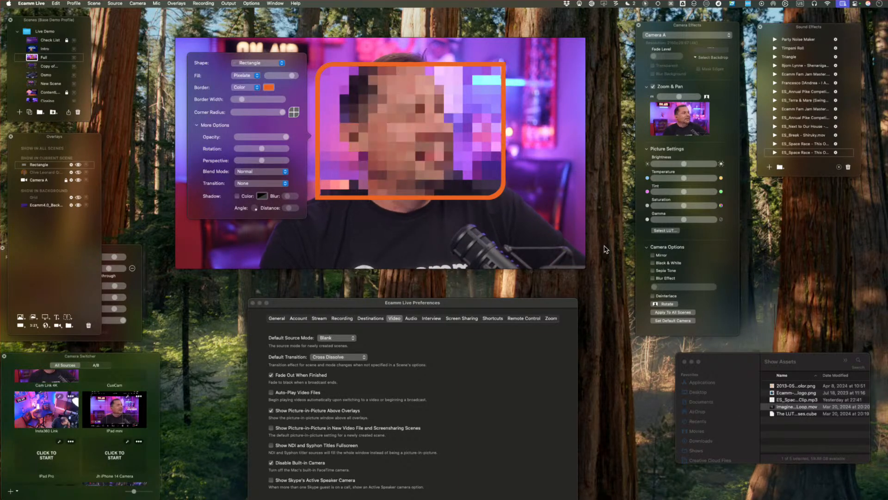
click(315, 125)
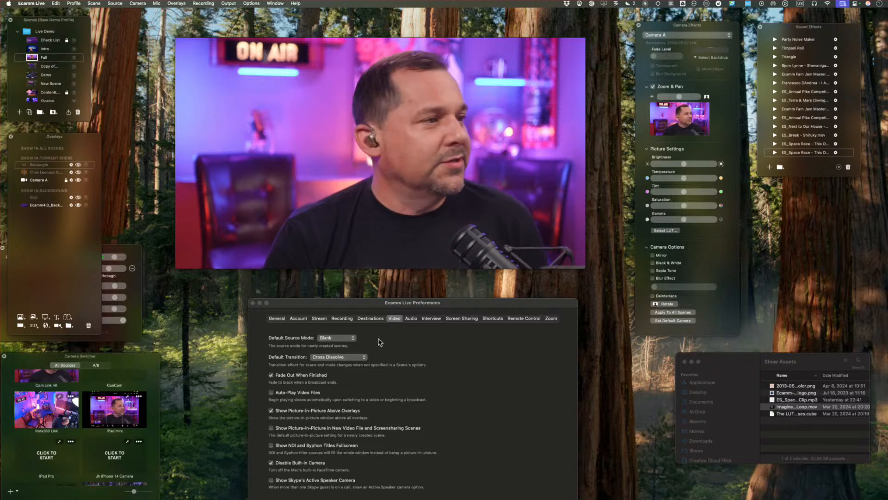
mouse_move(267, 265)
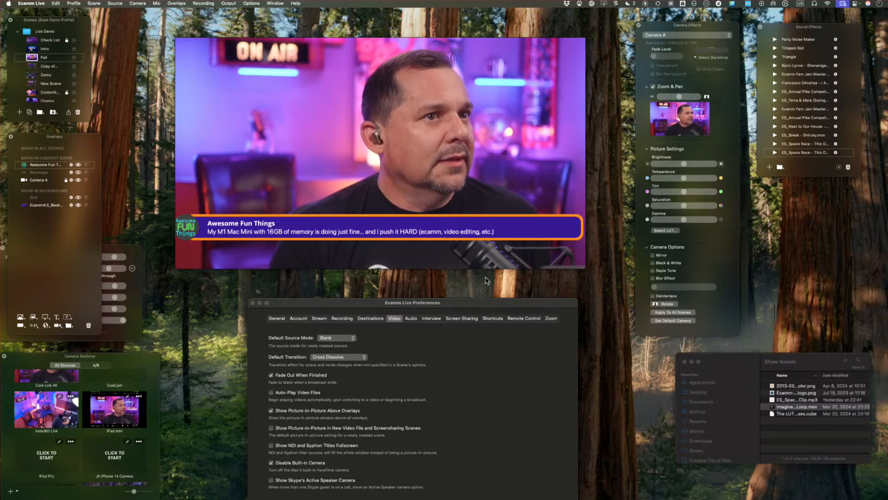
mouse_move(493, 117)
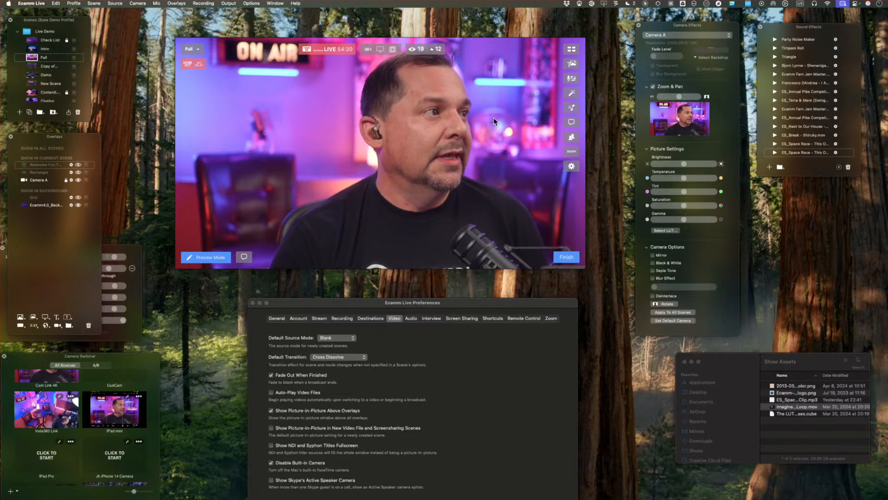
Switch to New Scene and hide its right-hand Cam Link 4K camera overlay and the Ecamm Animation logo overlay.
click(31, 84)
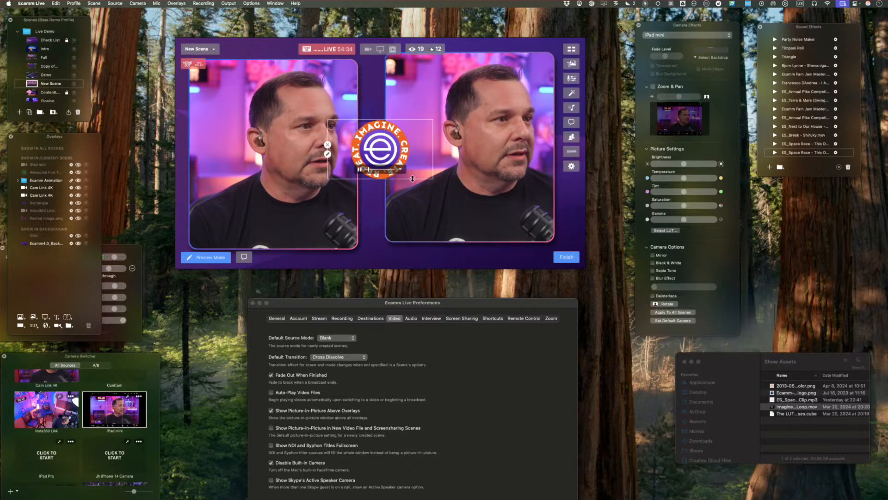
drag(417, 84, 464, 92)
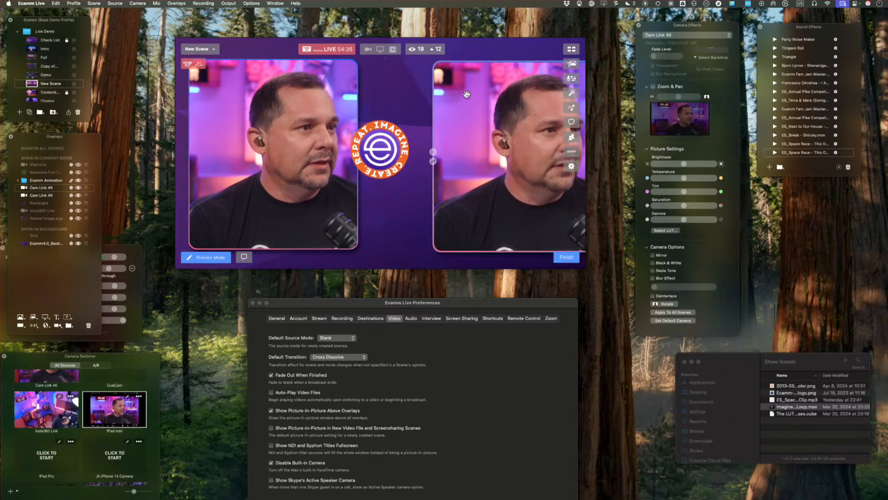
click(433, 162)
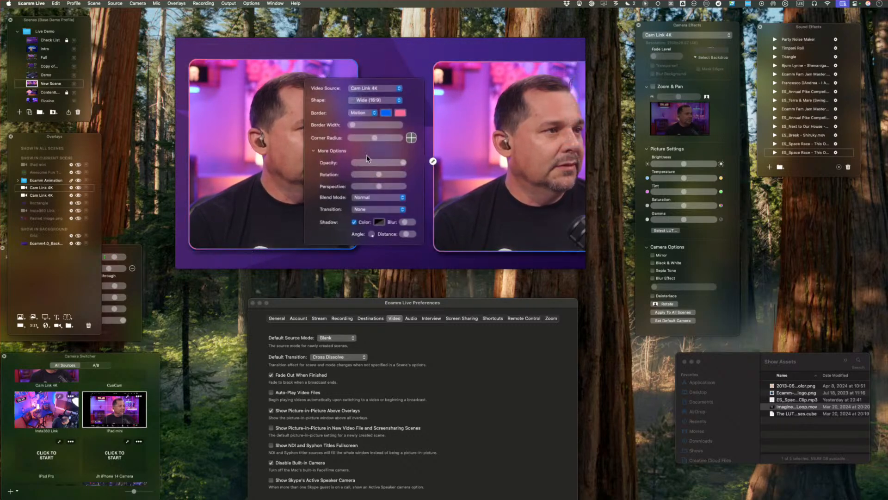
click(434, 161)
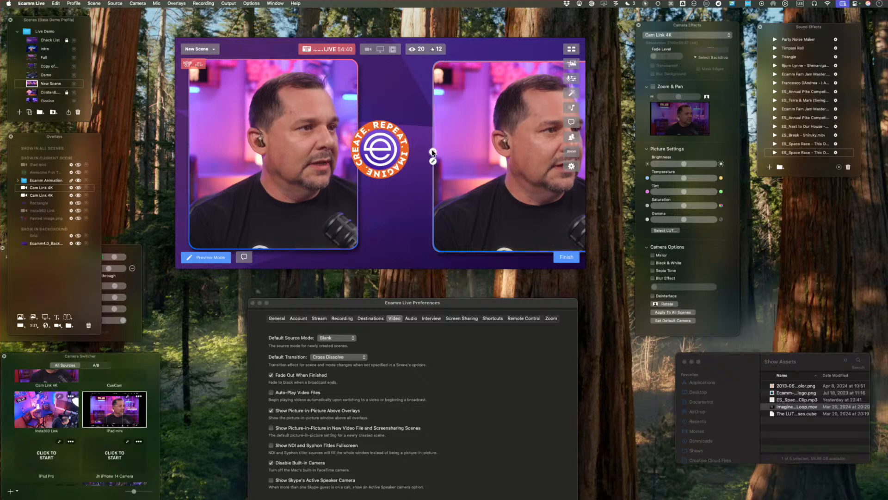
click(433, 152)
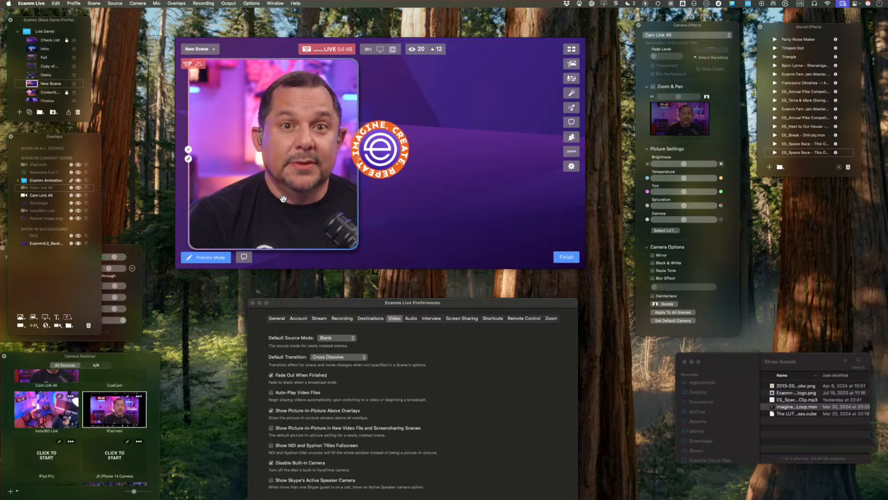
click(79, 180)
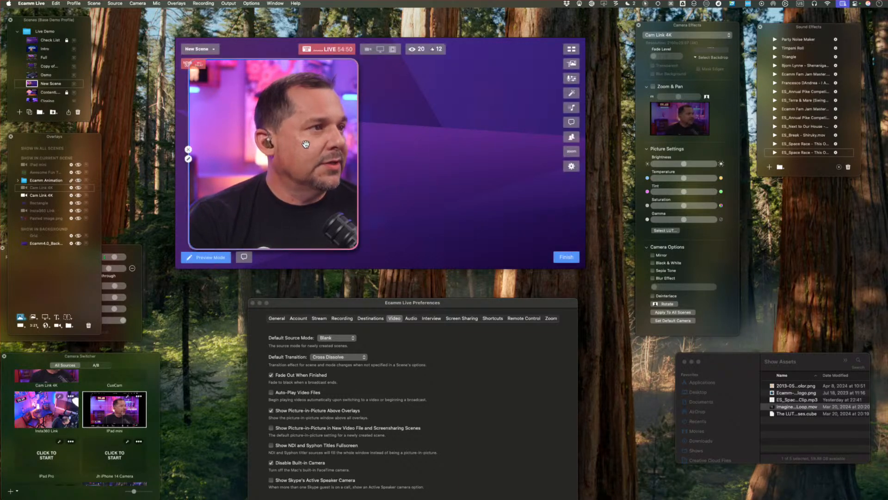
Shrink the remaining Cam Link 4K camera overlay and place it in the upper-left corner of the scene.
scroll(305, 142, up, 3)
scroll(305, 142, down, 5)
drag(305, 142, 249, 108)
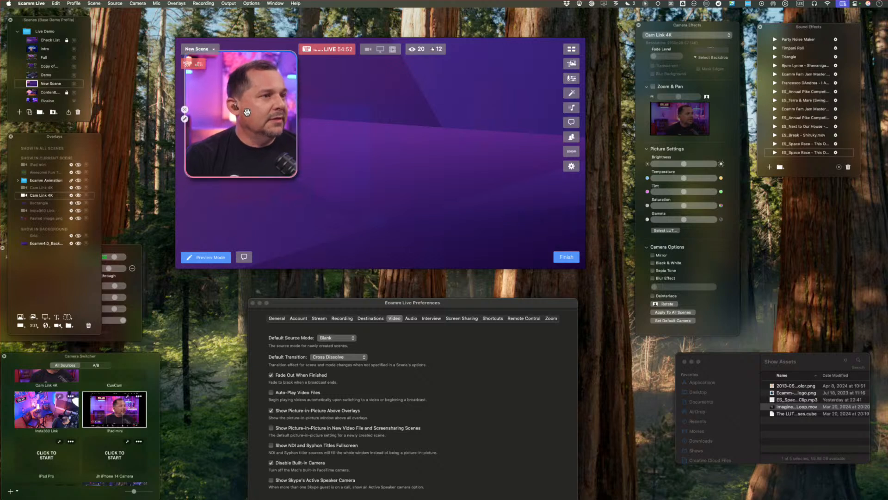
Add a screen share overlay to New Scene and set it to show Activity Monitor.
click(44, 317)
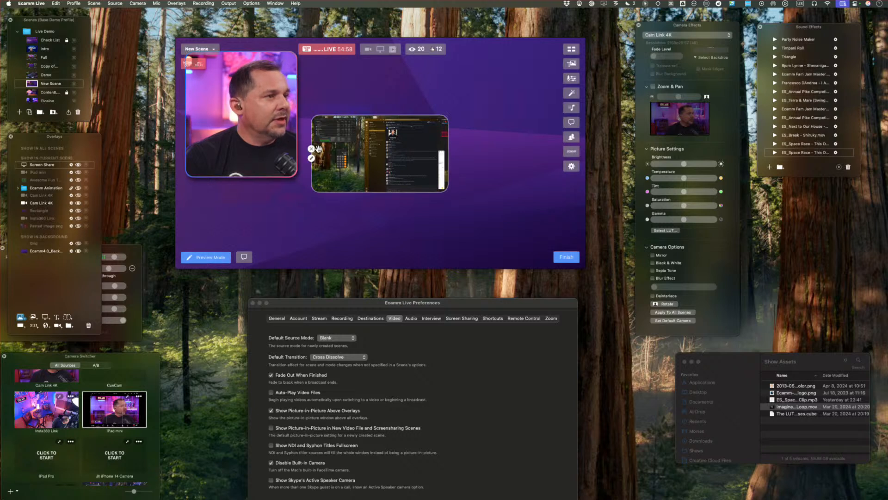
click(312, 158)
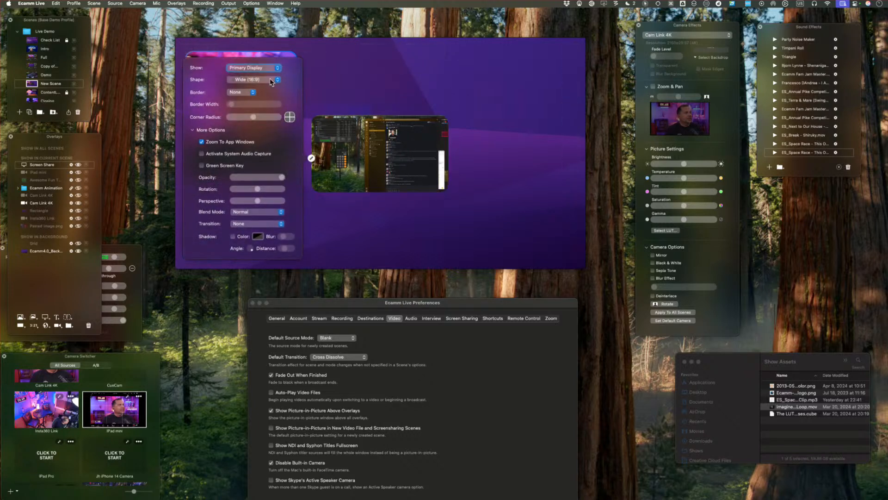
click(263, 66)
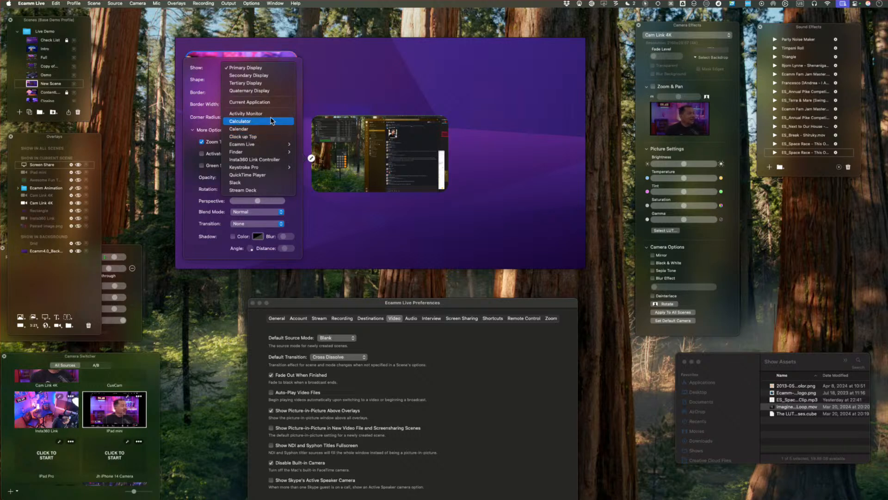
click(271, 114)
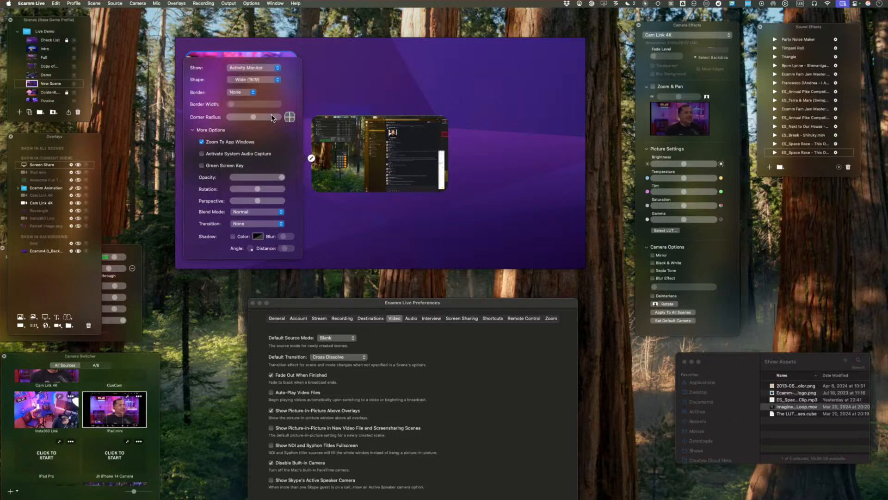
click(341, 91)
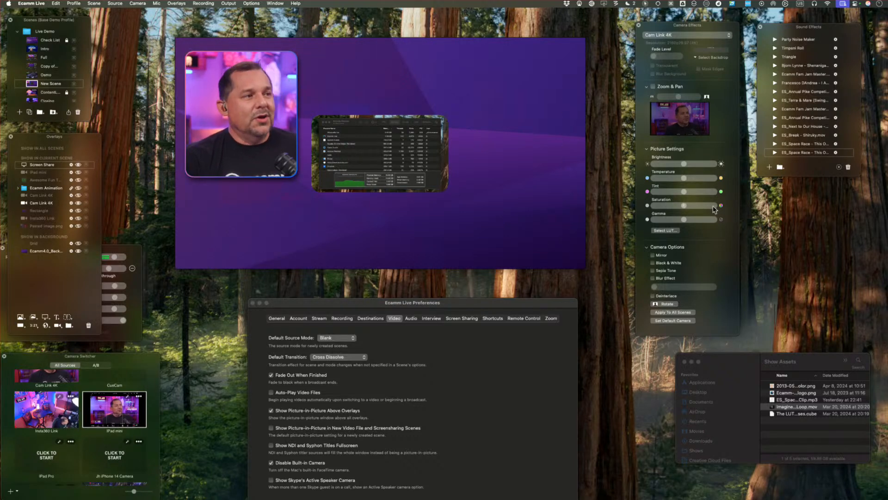
Enlarge the Activity Monitor screen share overlay to fill most of the scene and shift it slightly to the right.
scroll(374, 176, up, 5)
scroll(374, 176, up, 4)
scroll(374, 176, down, 2)
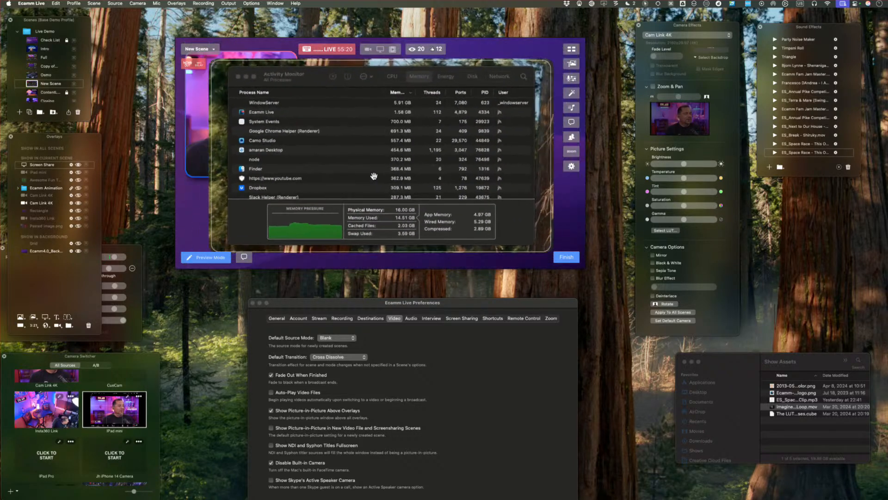
drag(373, 176, 393, 177)
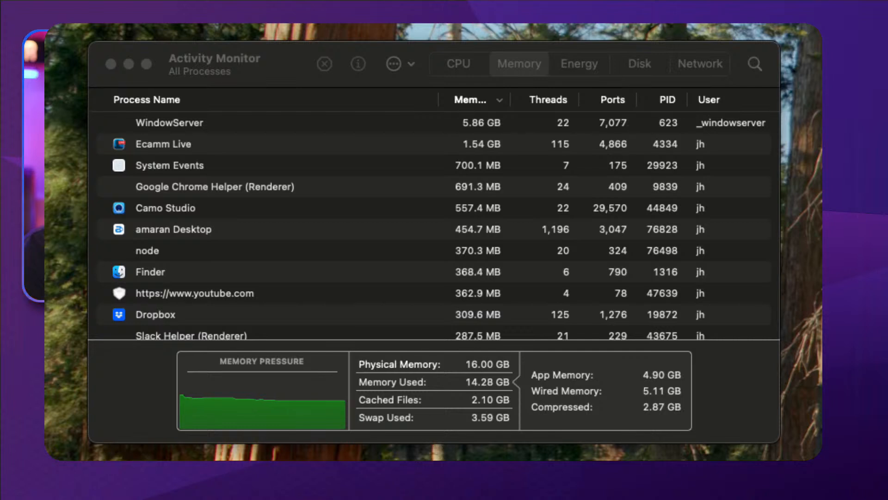
Switch to Activity Monitor, check the processes' CPU load and memory usage, and return to Ecamm Live.
click(451, 55)
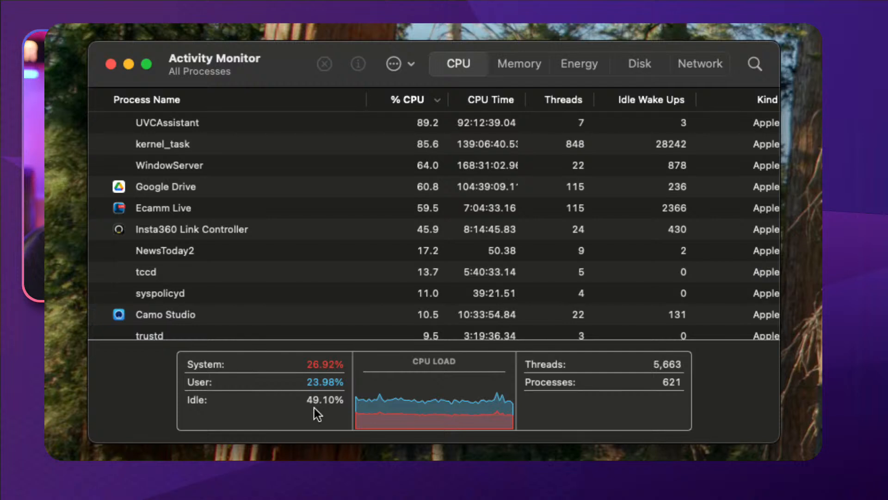
click(523, 63)
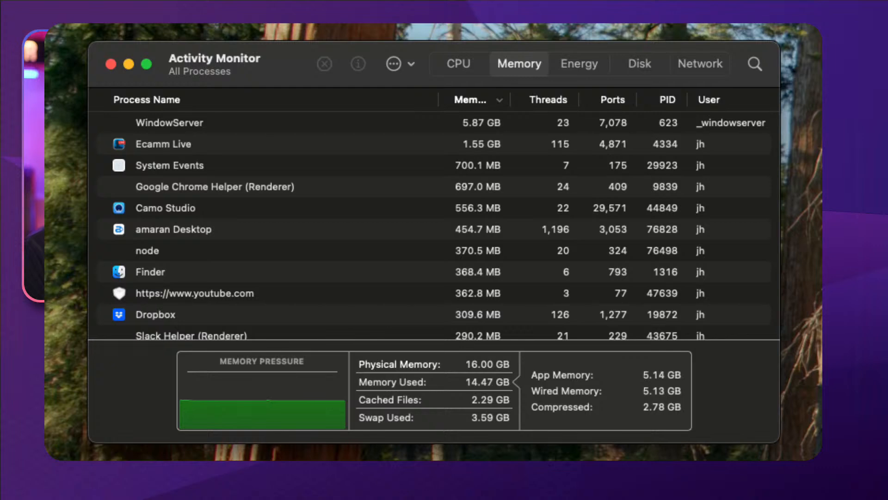
key(super+Tab)
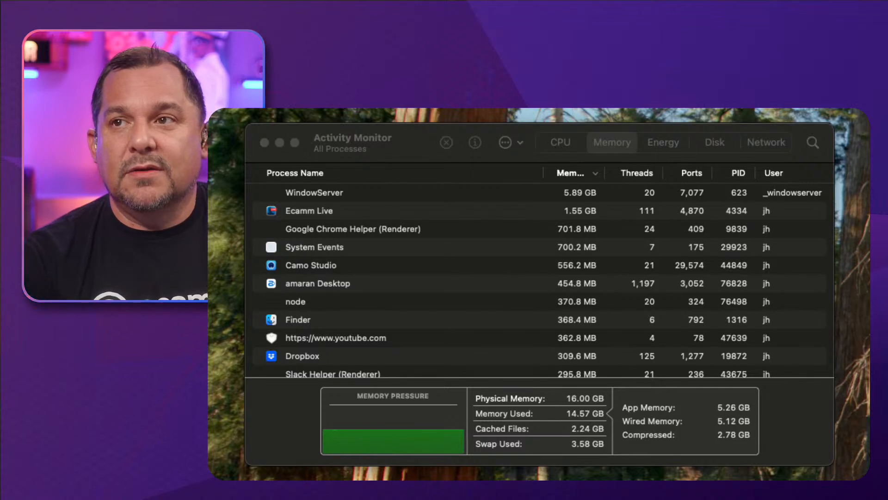
Switch to Activity Monitor and examine the memory use of Ecamm Live, Google Chrome Helper (Renderer) and Camo Studio.
click(316, 212)
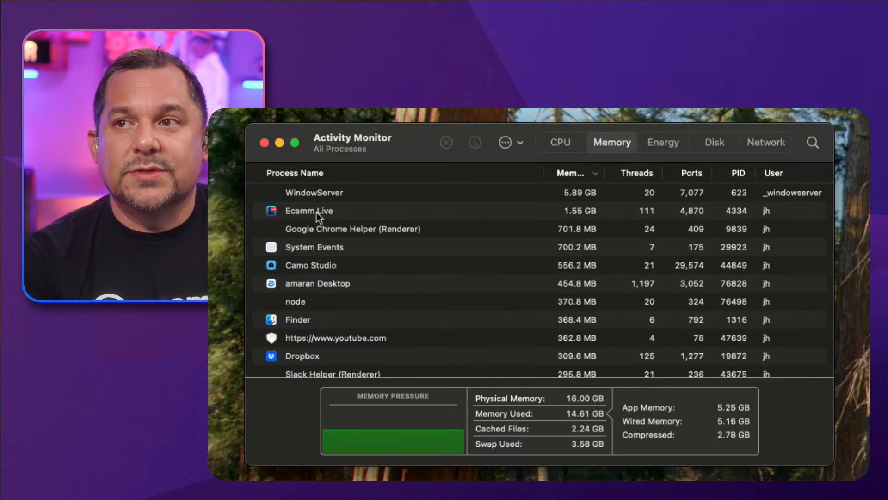
click(316, 212)
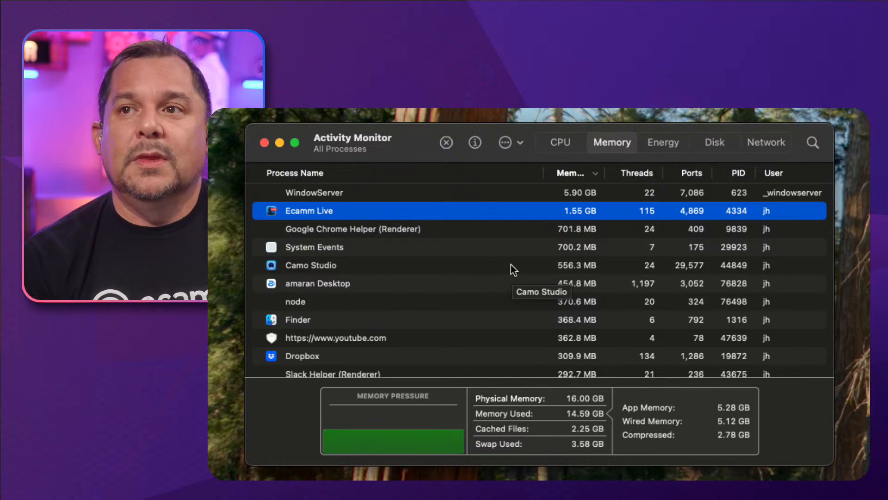
click(446, 230)
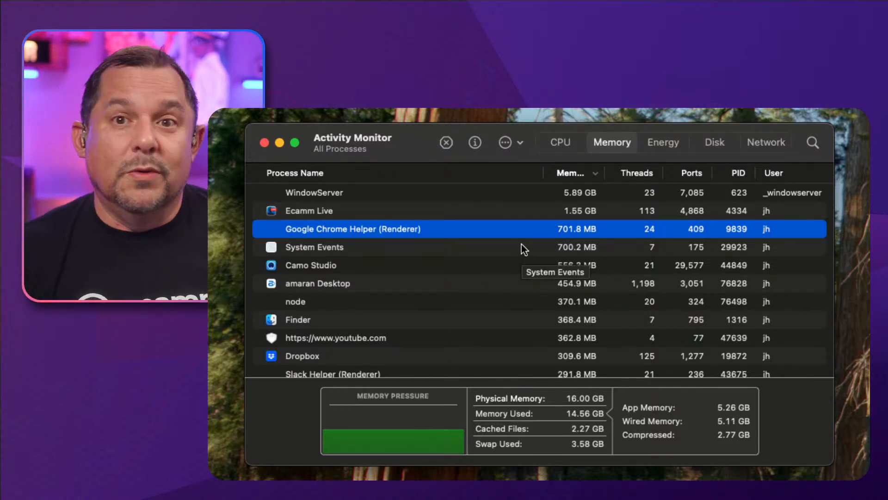
mouse_move(484, 292)
mouse_down()
mouse_move(503, 296)
mouse_move(494, 295)
mouse_up()
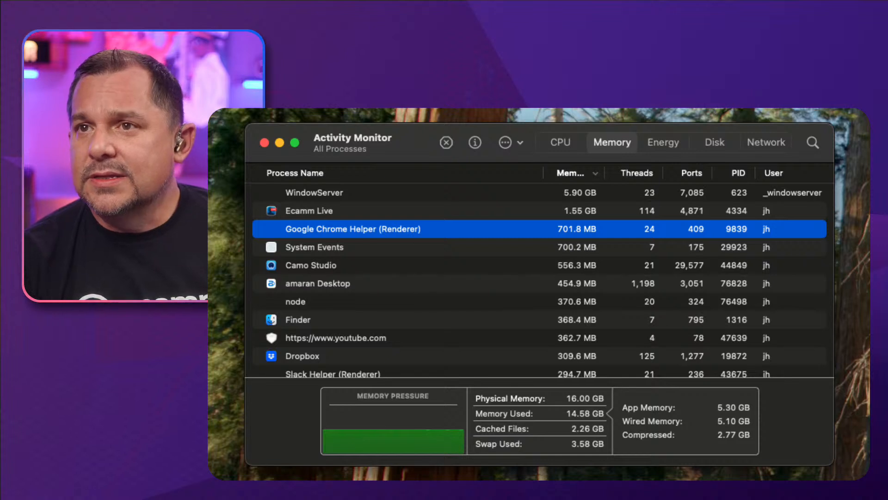
click(461, 268)
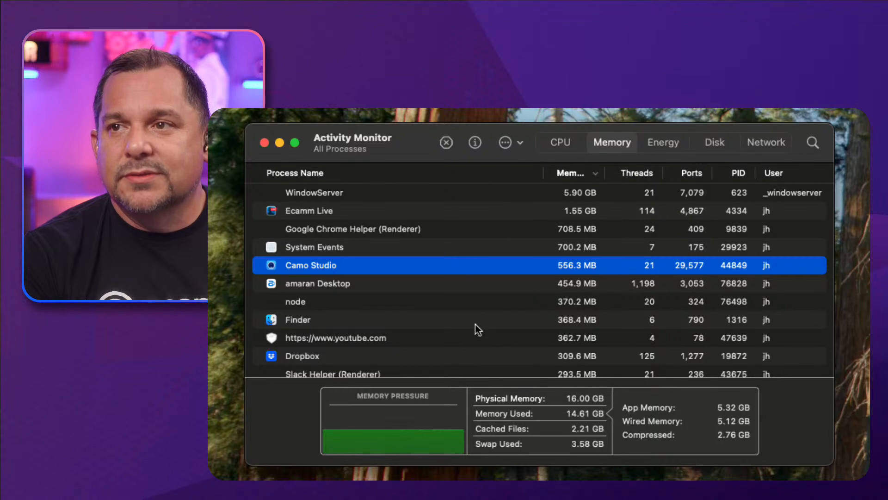
scroll(462, 324, down, 3)
scroll(462, 324, up, 3)
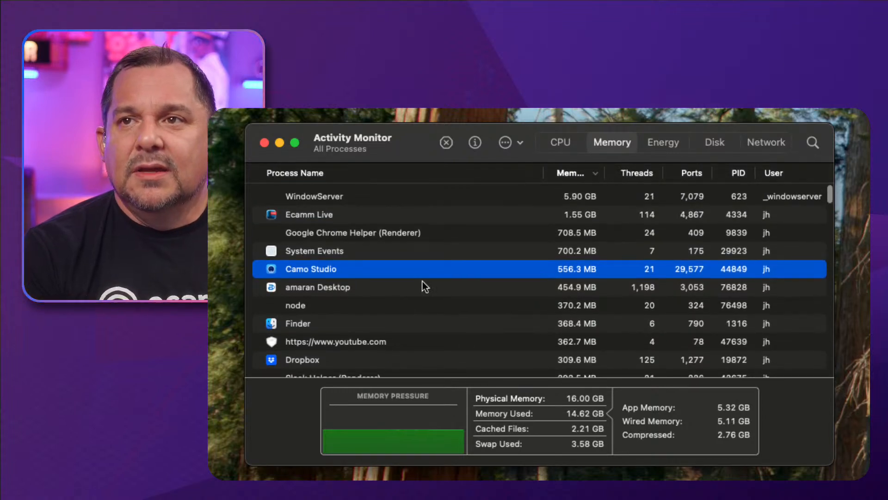
Select the WindowServer process and compare its CPU load with its memory usage.
click(426, 195)
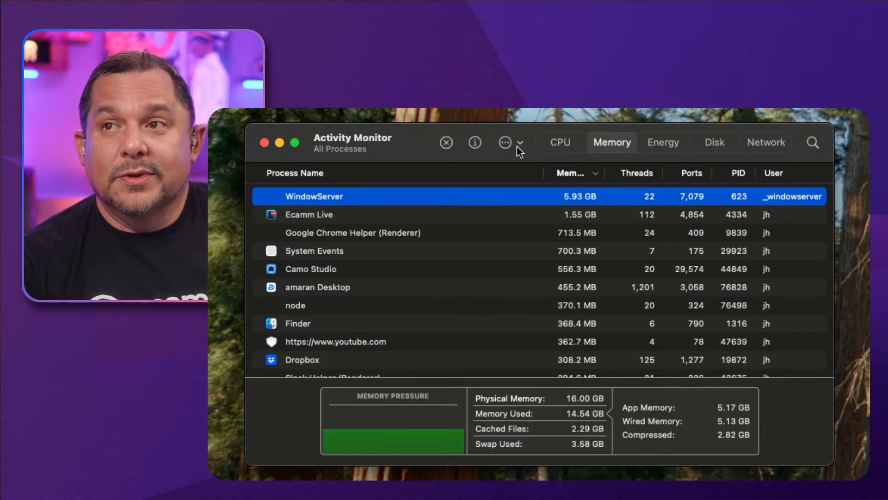
click(560, 142)
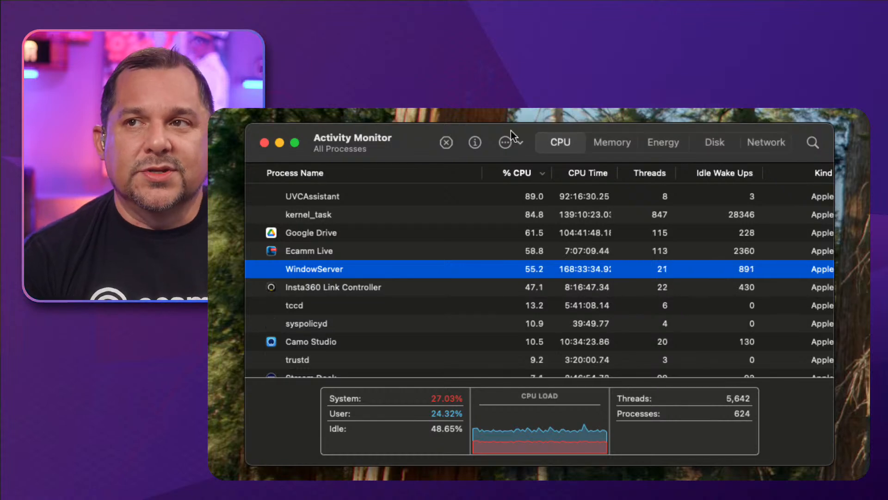
click(623, 140)
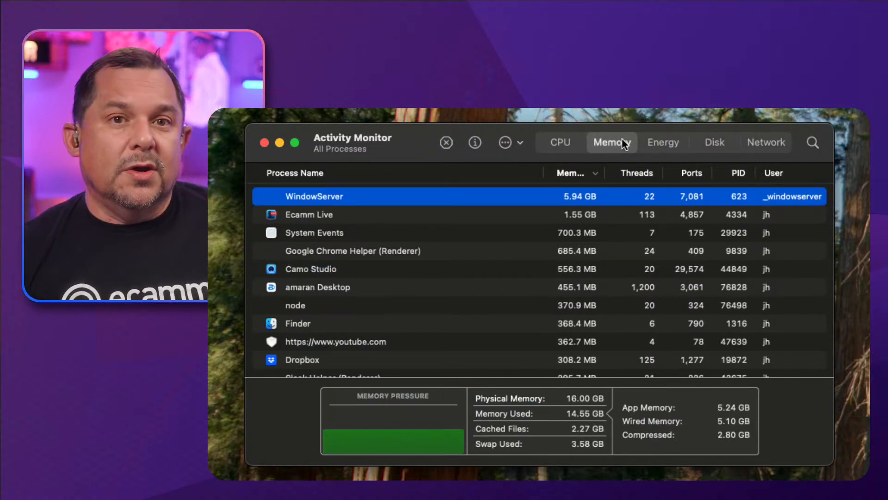